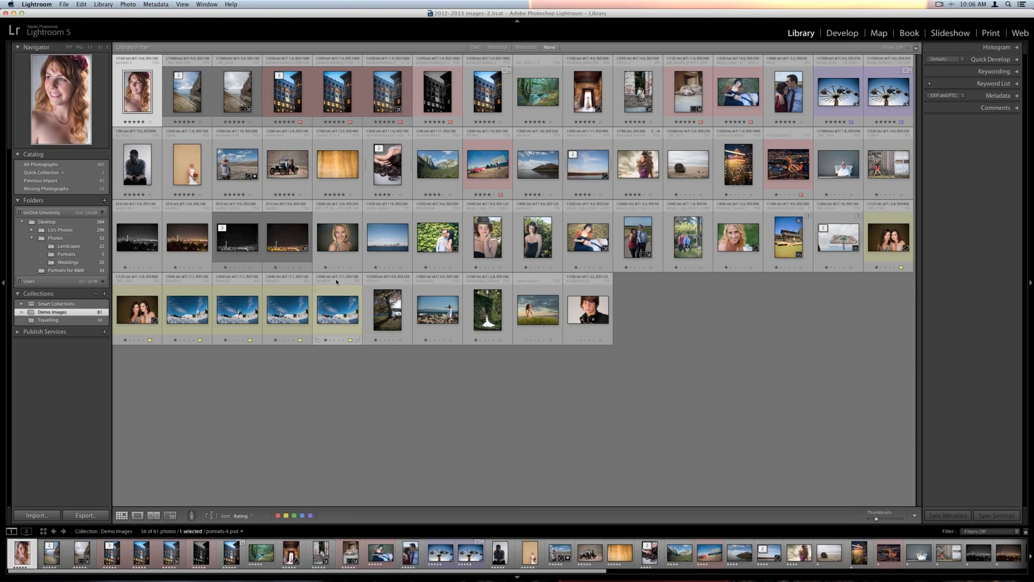
# Open the blonde woman's headshot from the Demo Images collection and send it to Perfect Photo Suite 7
pyautogui.doubleClick(346, 251)
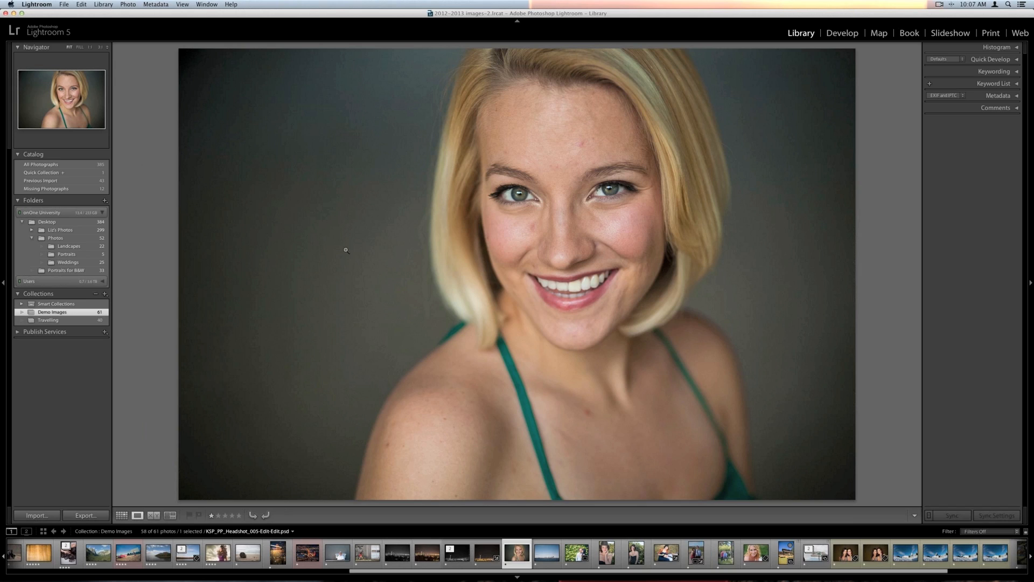
pyautogui.rightClick(346, 250)
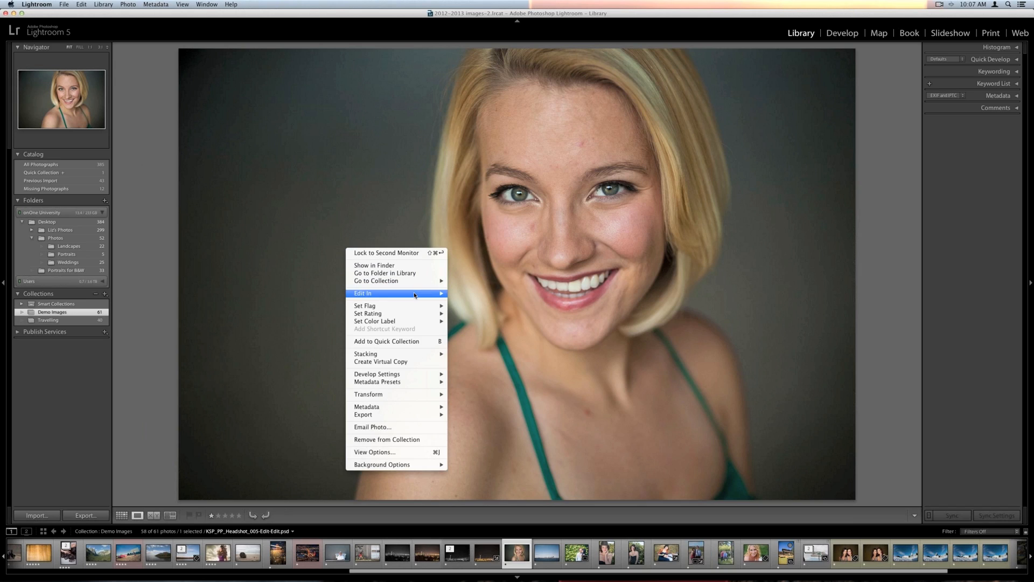
pyautogui.moveTo(417, 293)
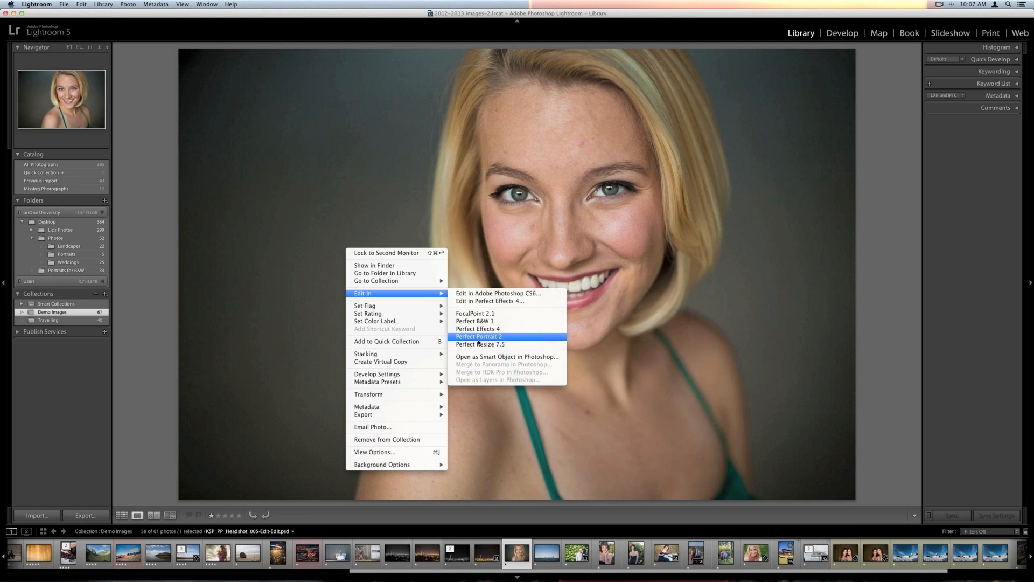
pyautogui.click(306, 274)
pyautogui.click(63, 4)
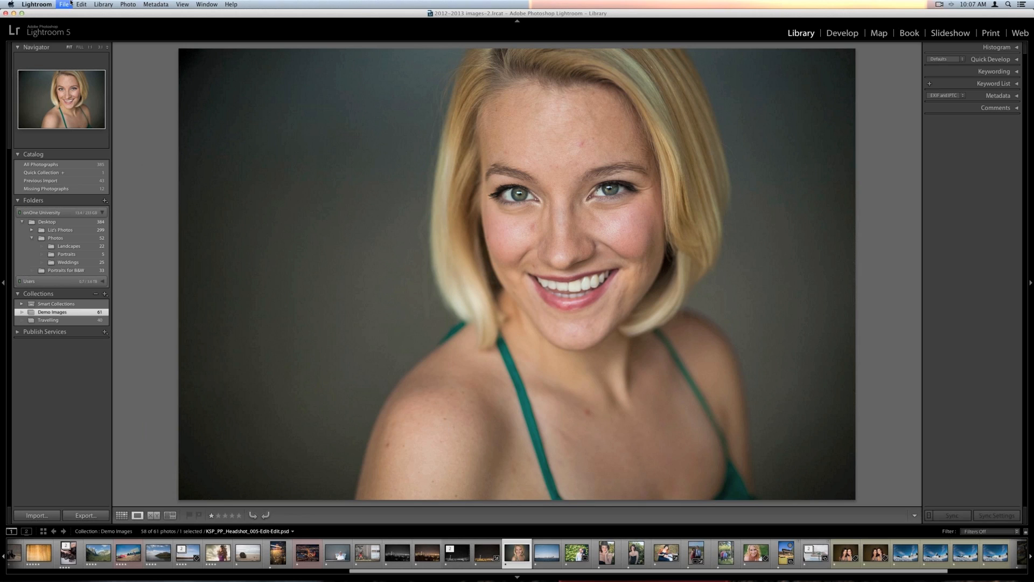
pyautogui.moveTo(100, 160)
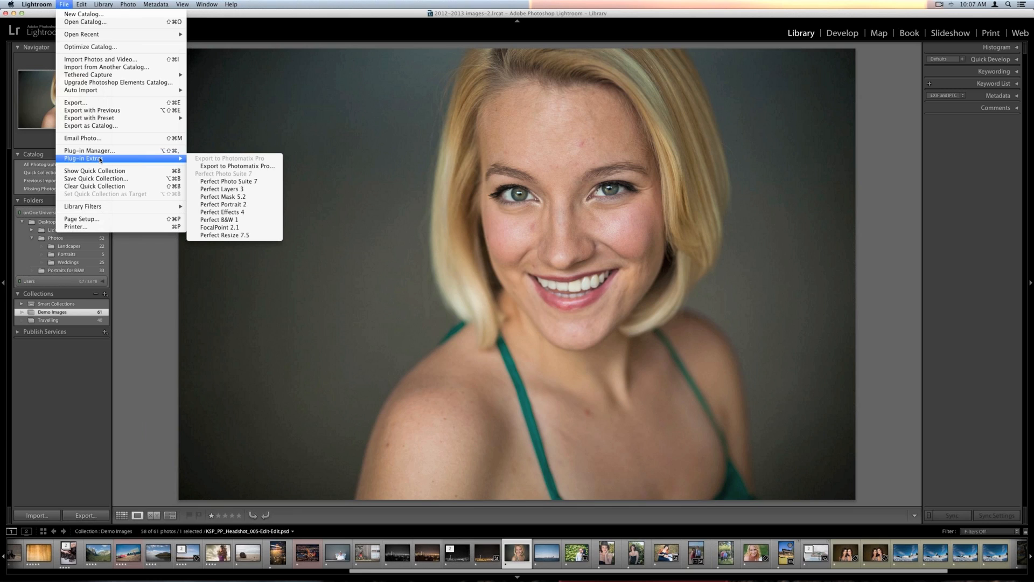
pyautogui.click(239, 181)
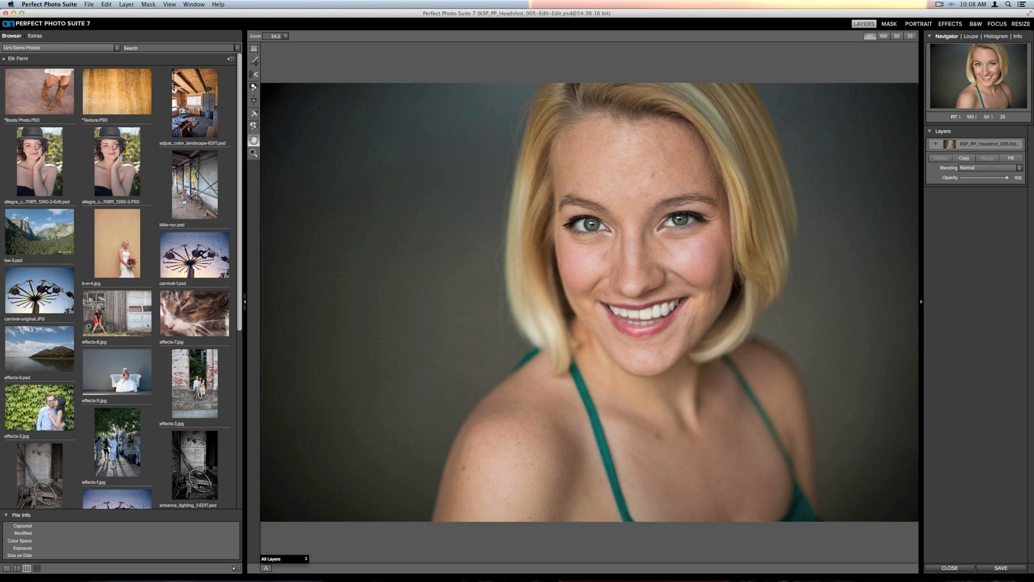
# Hide the image browser, switch to the Portrait module and choose the detected face for retouching
pyautogui.click(246, 311)
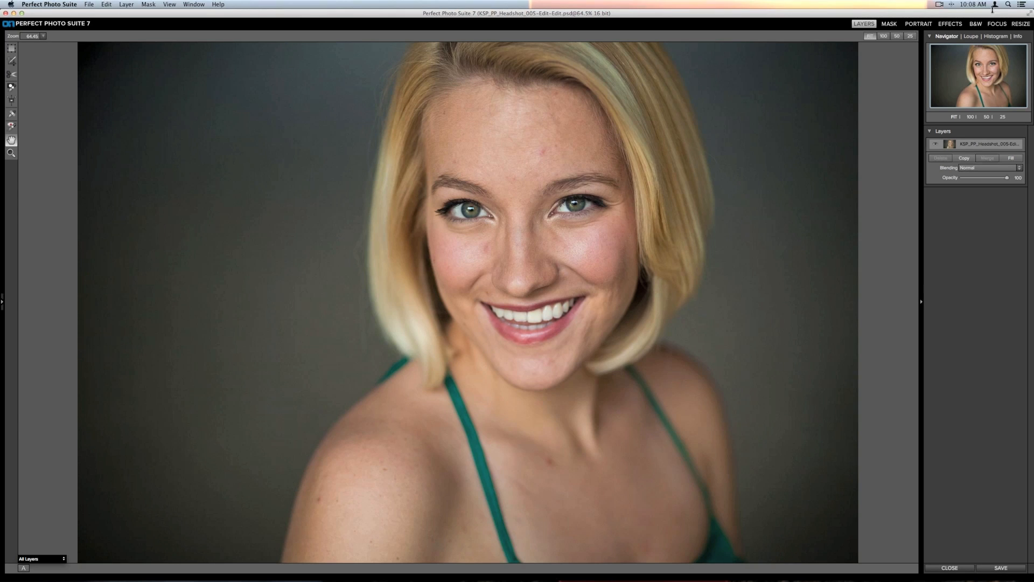
pyautogui.click(918, 25)
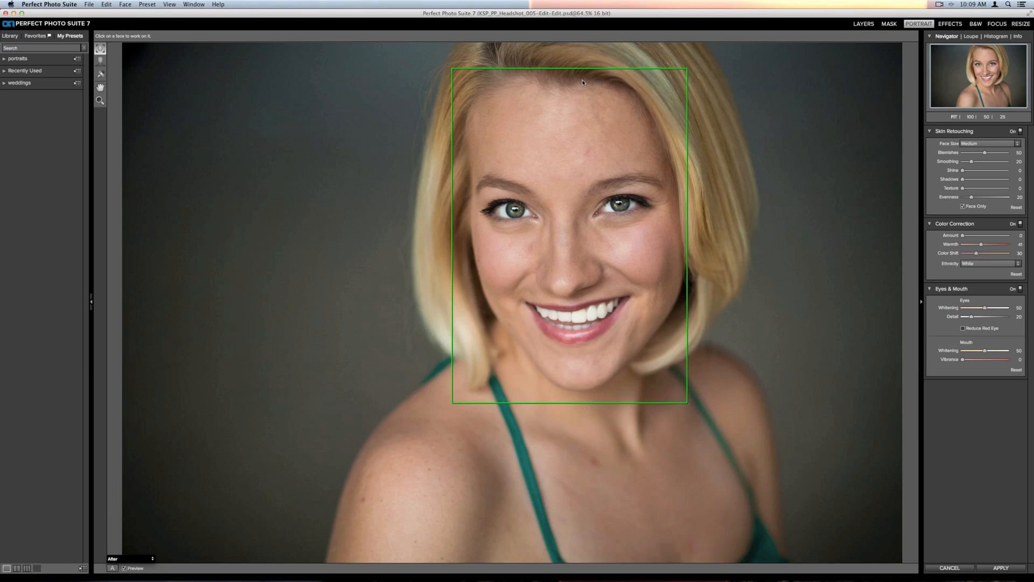
pyautogui.click(586, 136)
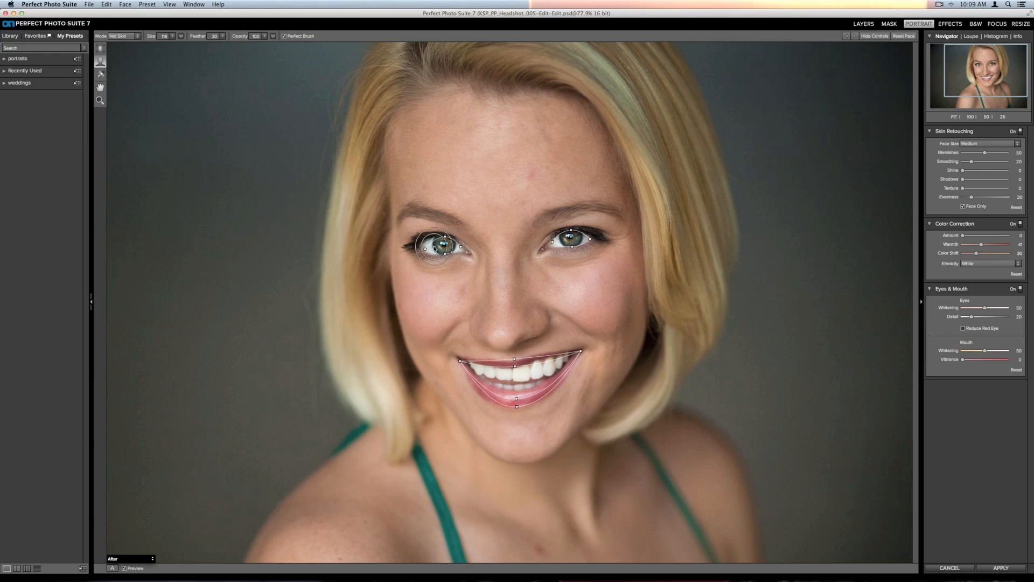
# Adjust the face control points so the outlines match the corners of the eyes and the edges of the lips
pyautogui.moveTo(425, 249); pyautogui.dragTo(416, 249)
pyautogui.moveTo(462, 248); pyautogui.dragTo(465, 251)
pyautogui.click(549, 246)
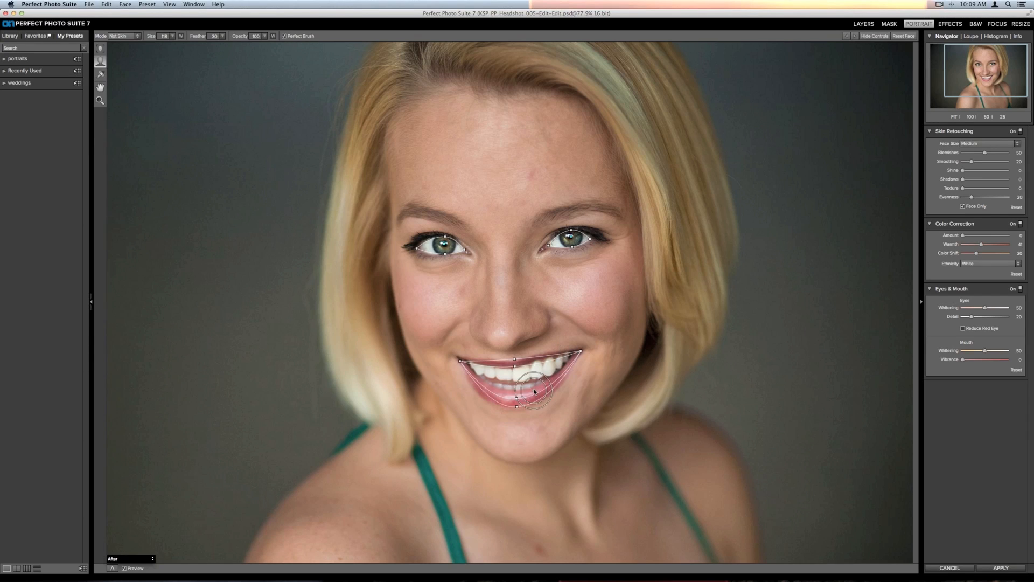
pyautogui.moveTo(517, 398); pyautogui.dragTo(513, 393)
pyautogui.moveTo(459, 361); pyautogui.dragTo(457, 358)
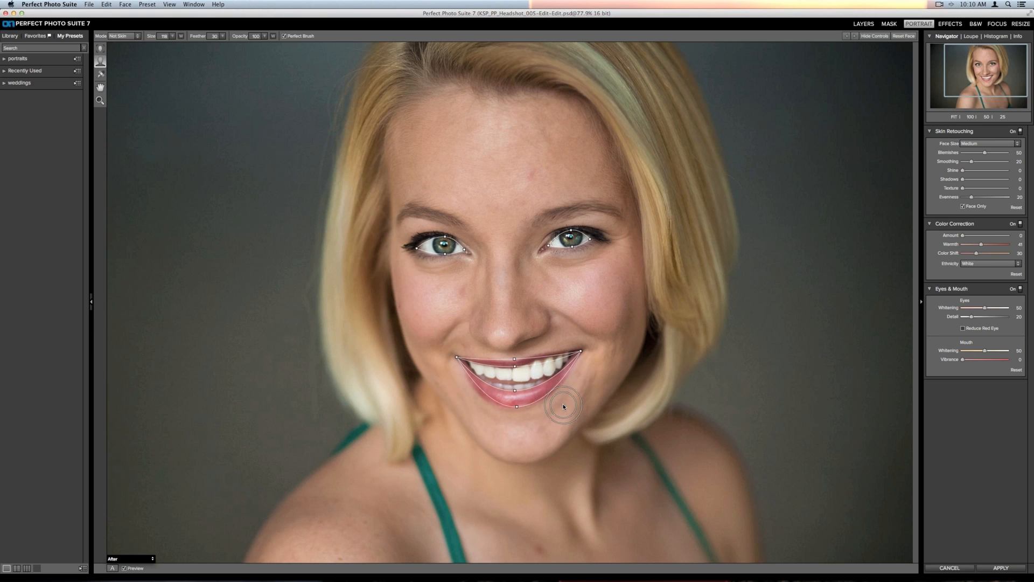
# Hide the face controls and compare the automatic retouch with the original portrait
pyautogui.click(875, 36)
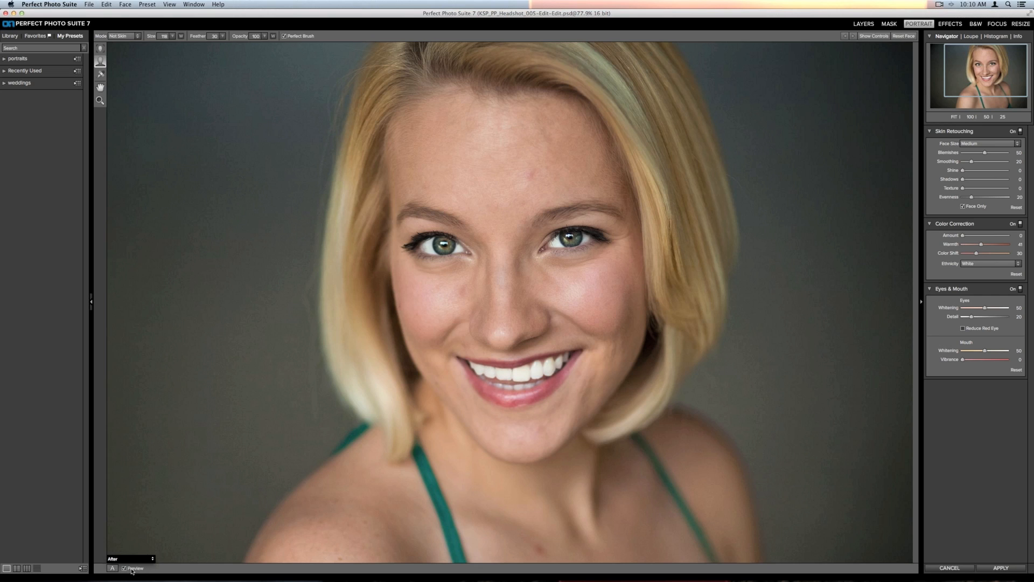
pyautogui.press('p')
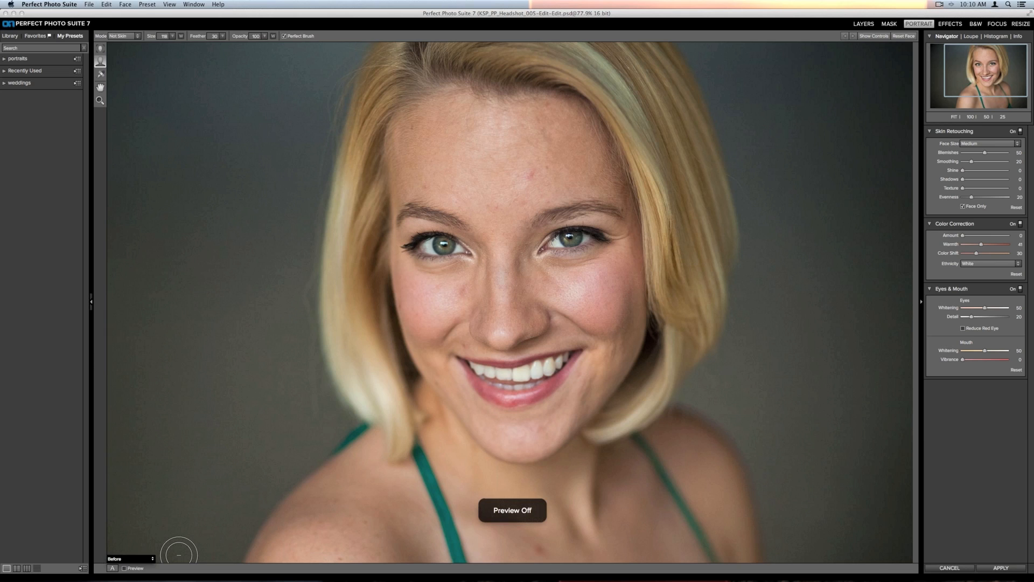
pyautogui.press('p')
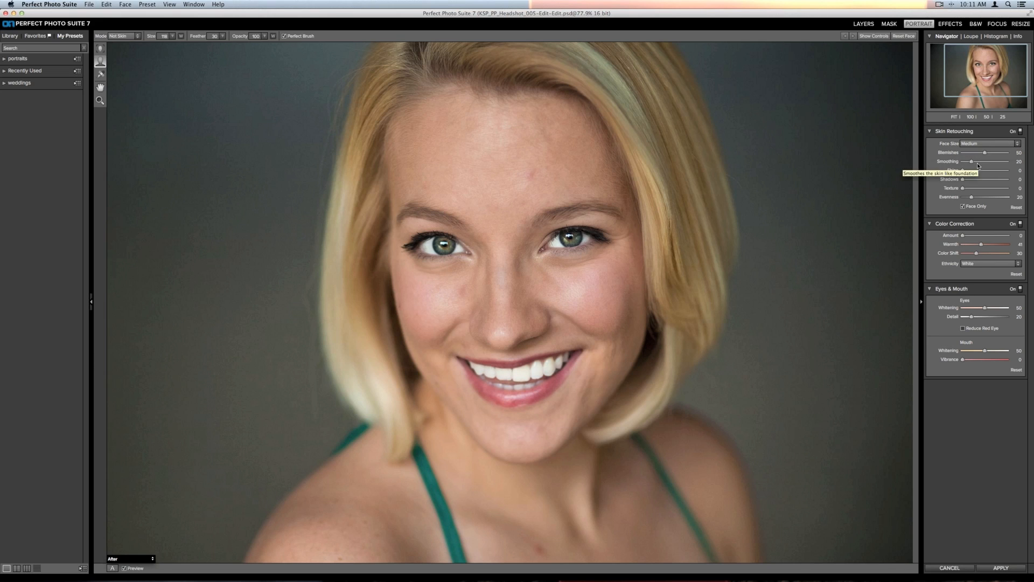
# Set skin Smoothing to 26, eye Detail to 38, mouth Whitening to 34 and mouth Vibrance to 25
pyautogui.moveTo(972, 162); pyautogui.dragTo(974, 162)
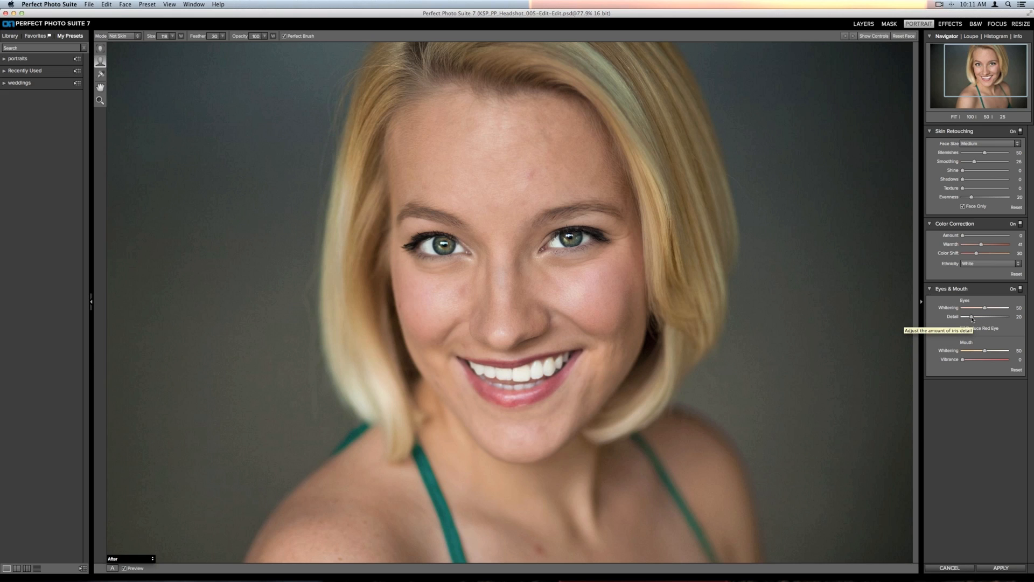
pyautogui.moveTo(973, 318); pyautogui.dragTo(979, 319)
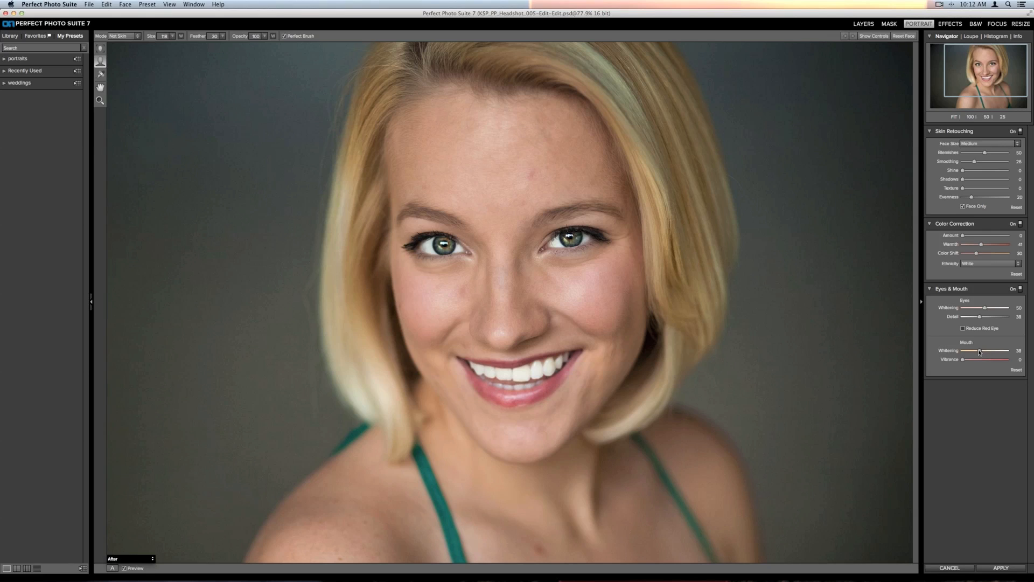
pyautogui.moveTo(983, 351); pyautogui.dragTo(977, 352)
pyautogui.moveTo(963, 359); pyautogui.dragTo(974, 364)
# Remove the remaining blemishes on the forehead, cheek, chin and upper chest with a slightly enlarged Retouch Brush
pyautogui.click(101, 77)
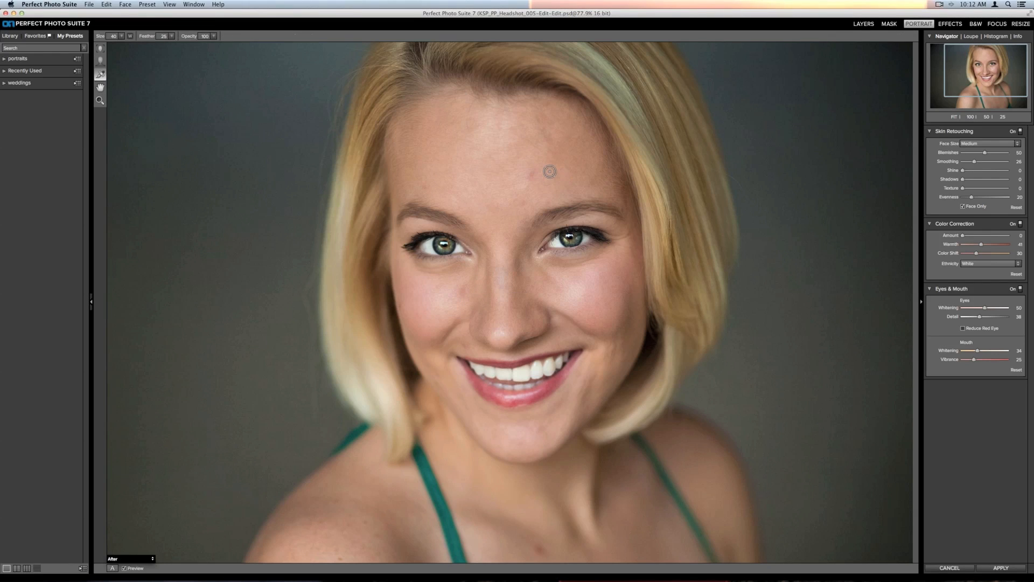
pyautogui.press(']')
pyautogui.moveTo(542, 169); pyautogui.dragTo(516, 186)
pyautogui.click(425, 185)
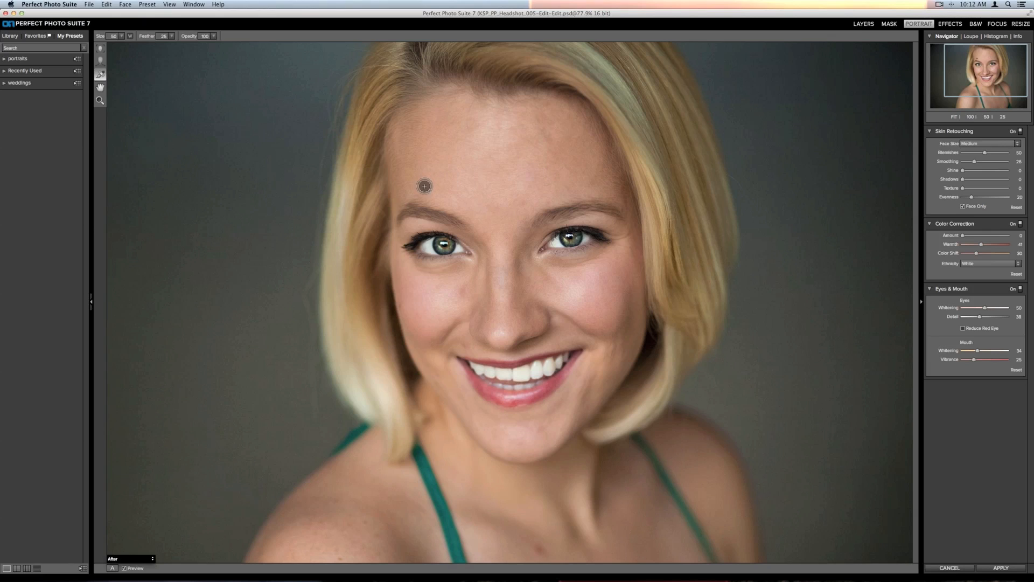
pyautogui.click(520, 203)
pyautogui.click(496, 208)
pyautogui.moveTo(505, 211)
pyautogui.mouseDown()
pyautogui.moveTo(488, 208)
pyautogui.moveTo(500, 207)
pyautogui.mouseUp()
pyautogui.click(514, 192)
pyautogui.moveTo(469, 297); pyautogui.dragTo(451, 293)
pyautogui.moveTo(535, 544)
pyautogui.mouseDown()
pyautogui.moveTo(543, 553)
pyautogui.moveTo(530, 546)
pyautogui.mouseUp()
pyautogui.click(518, 438)
# Soften the shadows beneath both eyes with the Retouch Brush at size 70 and 40 opacity
pyautogui.moveTo(184, 36); pyautogui.dragTo(153, 36)
pyautogui.press(']')
pyautogui.press(']')
pyautogui.press(']')
pyautogui.press('[')
pyautogui.moveTo(187, 36); pyautogui.dragTo(252, 46)
pyautogui.moveTo(545, 264)
pyautogui.mouseDown()
pyautogui.moveTo(600, 259)
pyautogui.moveTo(626, 235)
pyautogui.mouseUp()
pyautogui.moveTo(190, 40); pyautogui.dragTo(156, 39)
pyautogui.moveTo(577, 268)
pyautogui.mouseDown()
pyautogui.moveTo(550, 267)
pyautogui.moveTo(605, 255)
pyautogui.mouseUp()
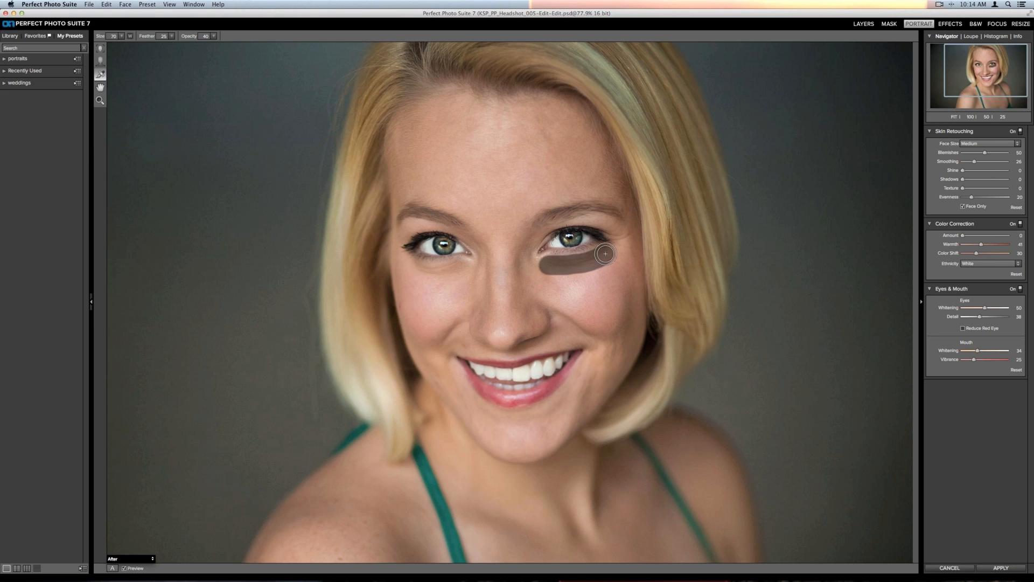
pyautogui.moveTo(455, 274)
pyautogui.mouseDown()
pyautogui.moveTo(404, 272)
pyautogui.moveTo(461, 271)
pyautogui.moveTo(414, 266)
pyautogui.mouseUp()
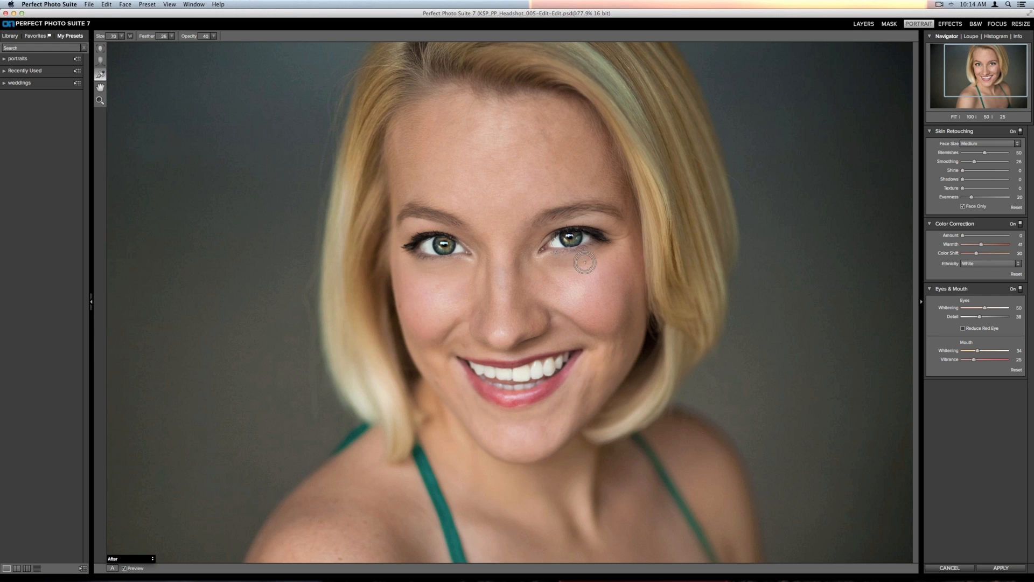
pyautogui.moveTo(549, 263); pyautogui.dragTo(608, 255)
# Retouch the small spots beside the mouth corner and on the cheek with a smaller brush
pyautogui.press('[')
pyautogui.press('[')
pyautogui.press('[')
pyautogui.press('[')
pyautogui.press('[')
pyautogui.moveTo(464, 351); pyautogui.dragTo(461, 345)
pyautogui.click(439, 295)
# Apply the portrait retouching and compare it with the original by toggling the Perfect Portrait layer's visibility
pyautogui.click(1001, 568)
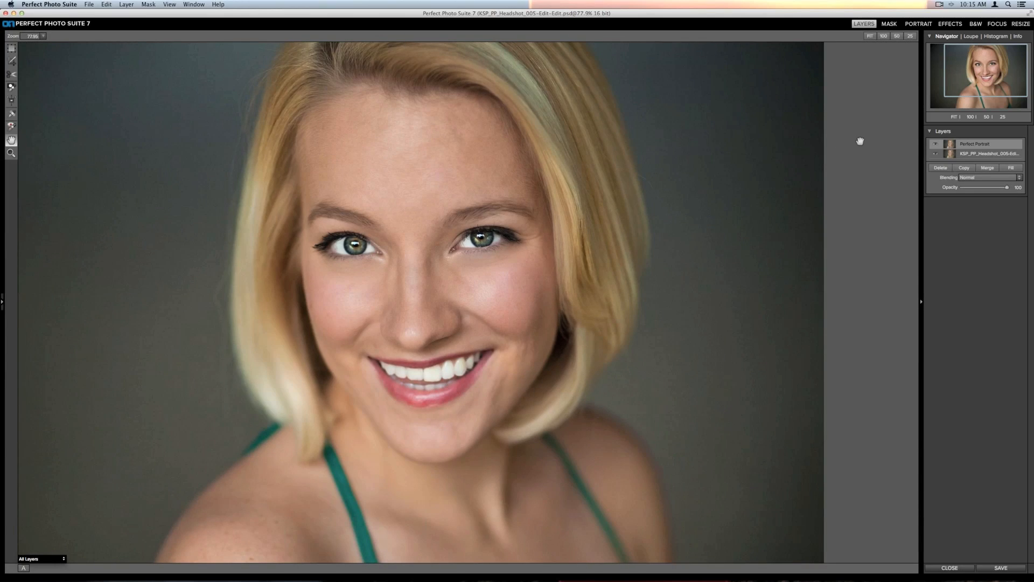
pyautogui.click(935, 144)
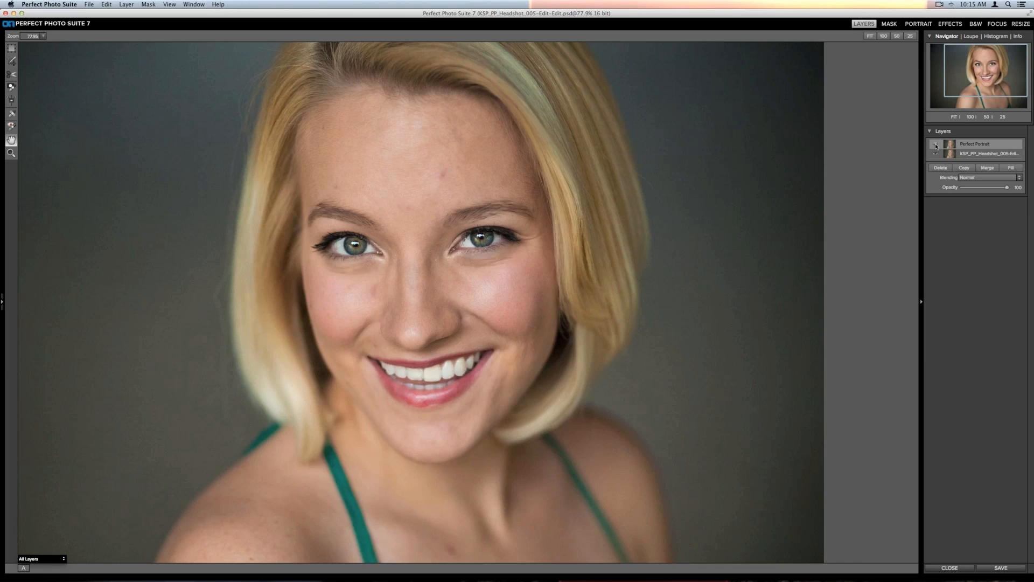
pyautogui.click(935, 144)
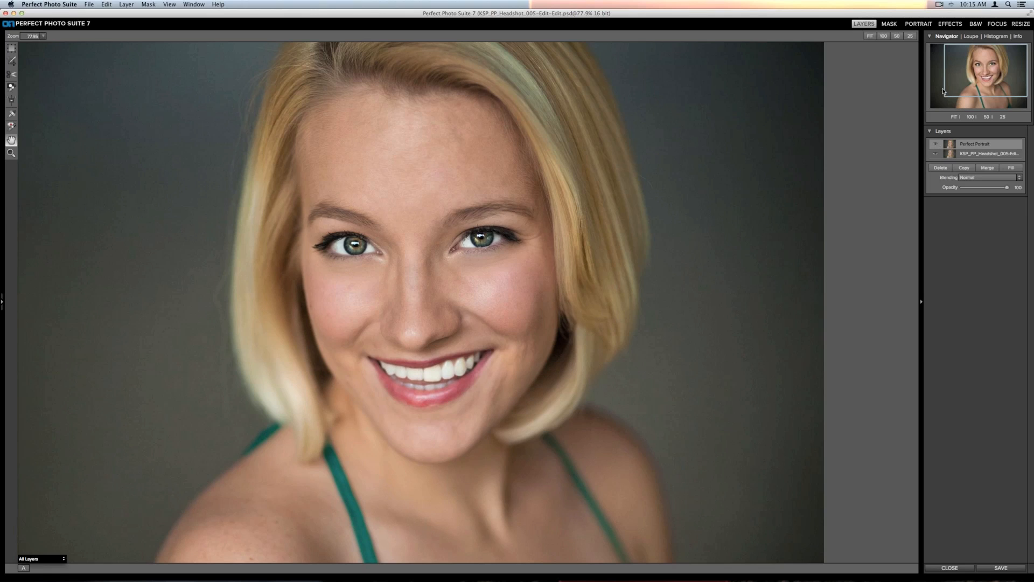
# Open the retouched portrait in the Effects module
pyautogui.click(945, 25)
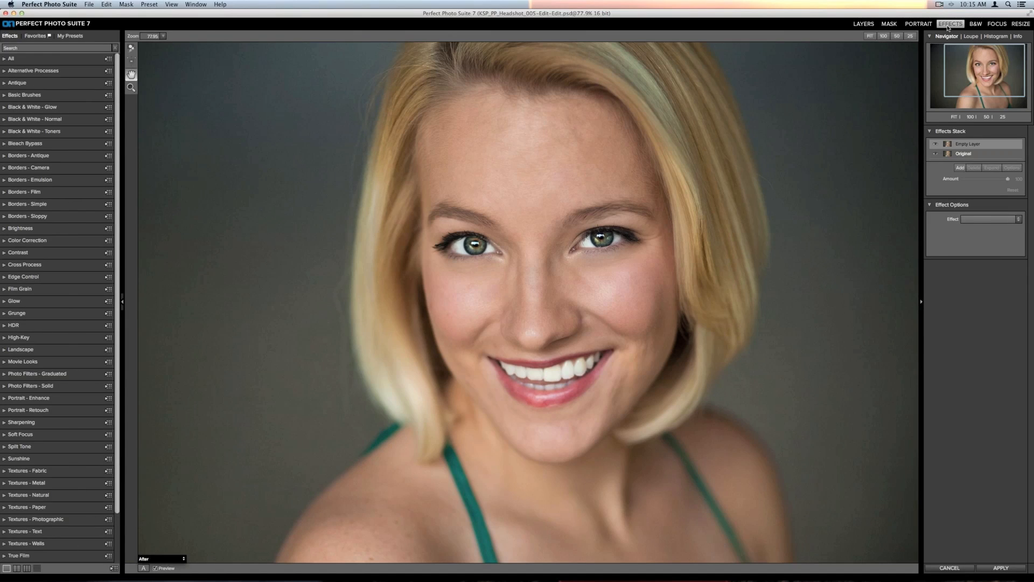
pyautogui.press('super+0')
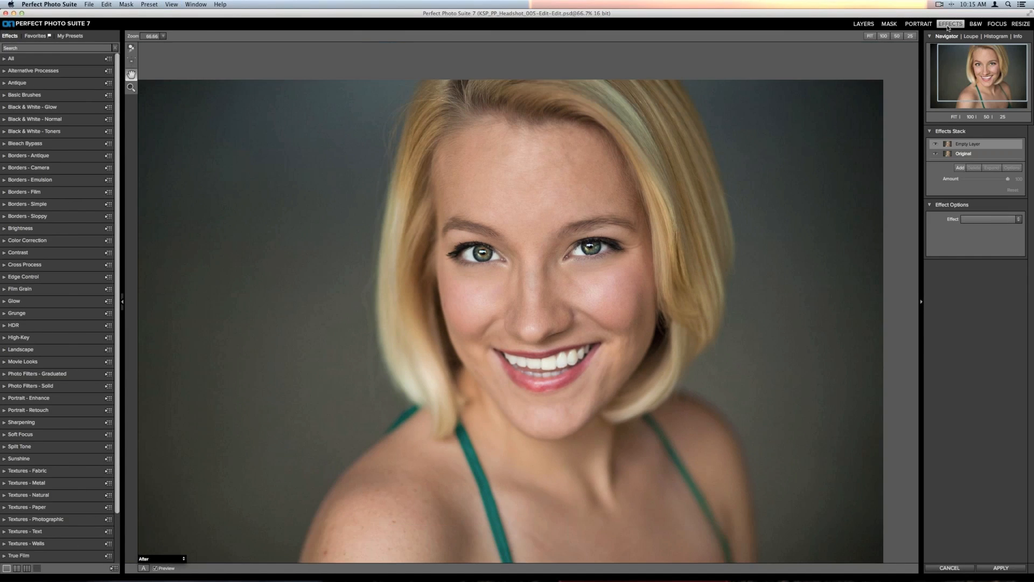
pyautogui.press('super+0')
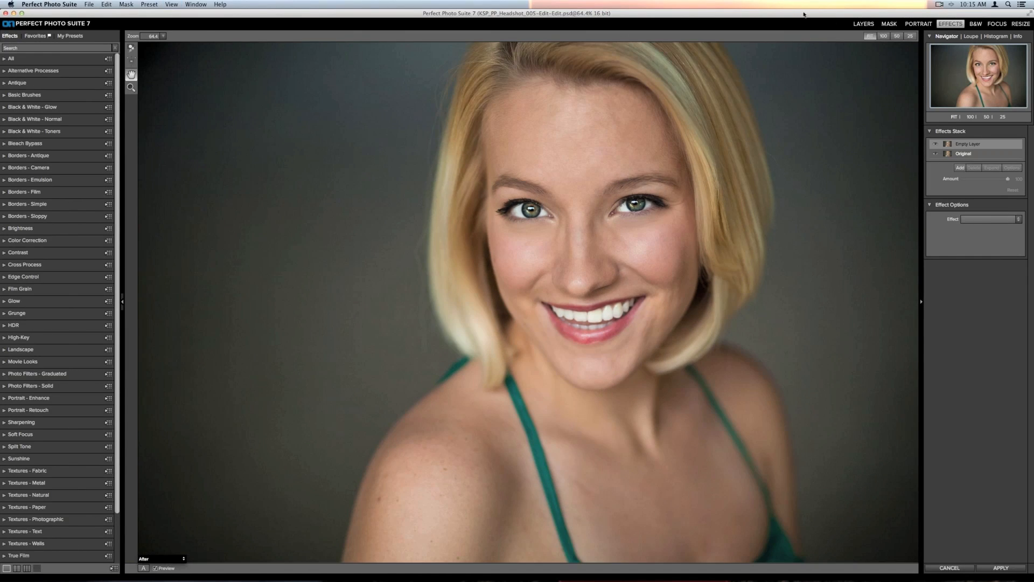
# Browse the portrait effect categories, apply the Graham Cracker preset from Portrait - Enhance and set its Amount to 43
pyautogui.scroll(-3, 29, 237)
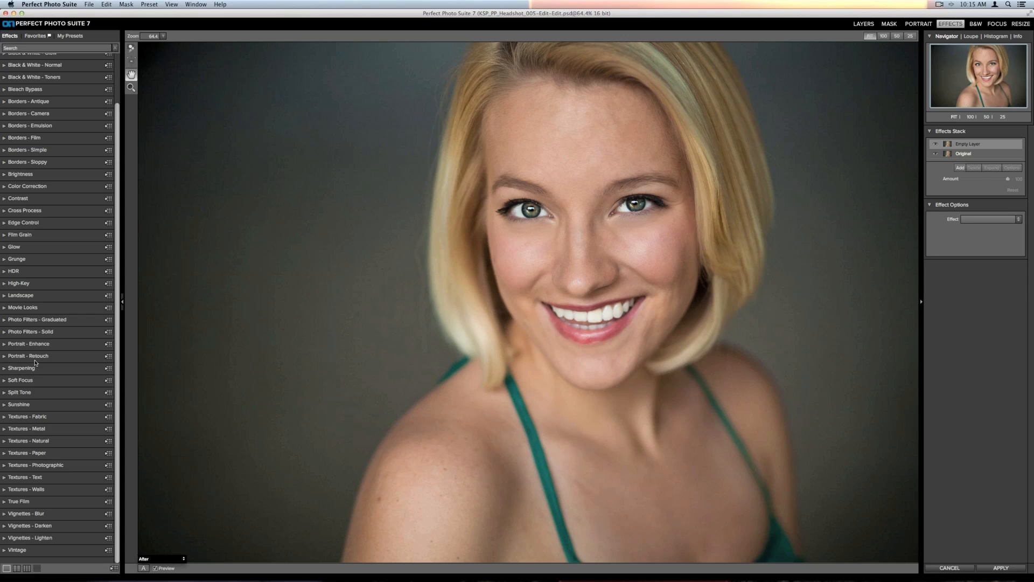
pyautogui.click(45, 358)
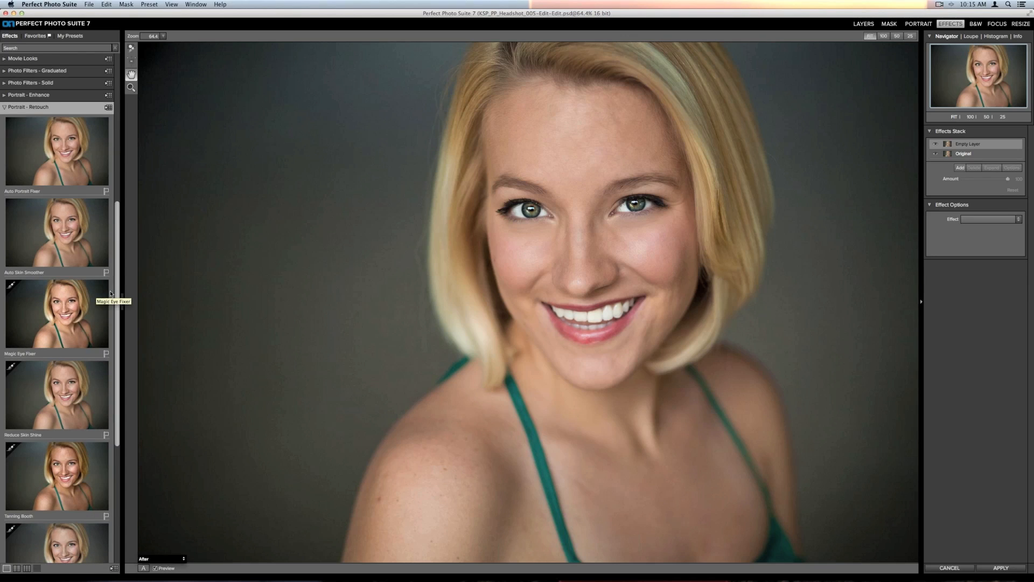
pyautogui.scroll(-5, 59, 317)
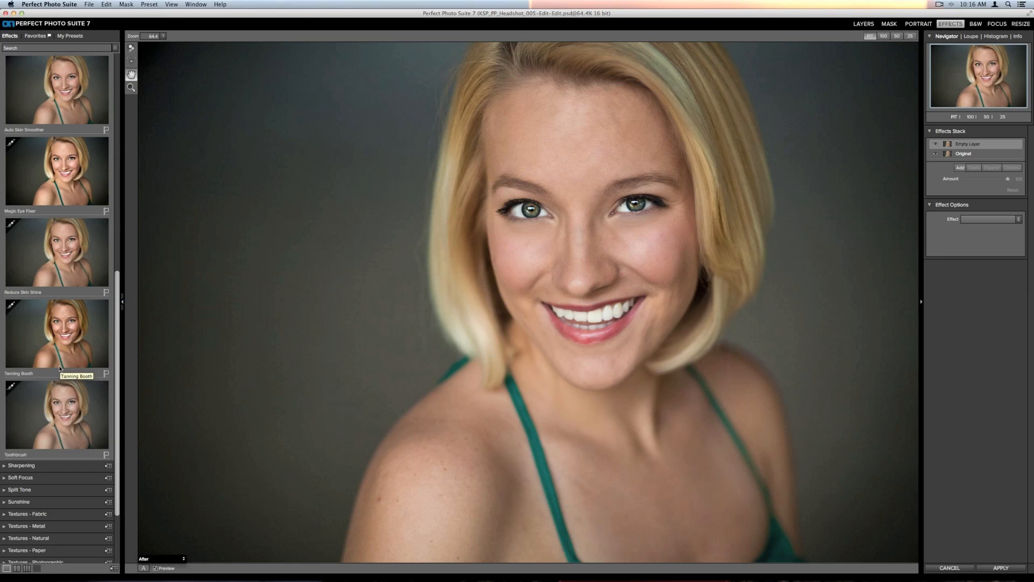
pyautogui.scroll(10, 45, 268)
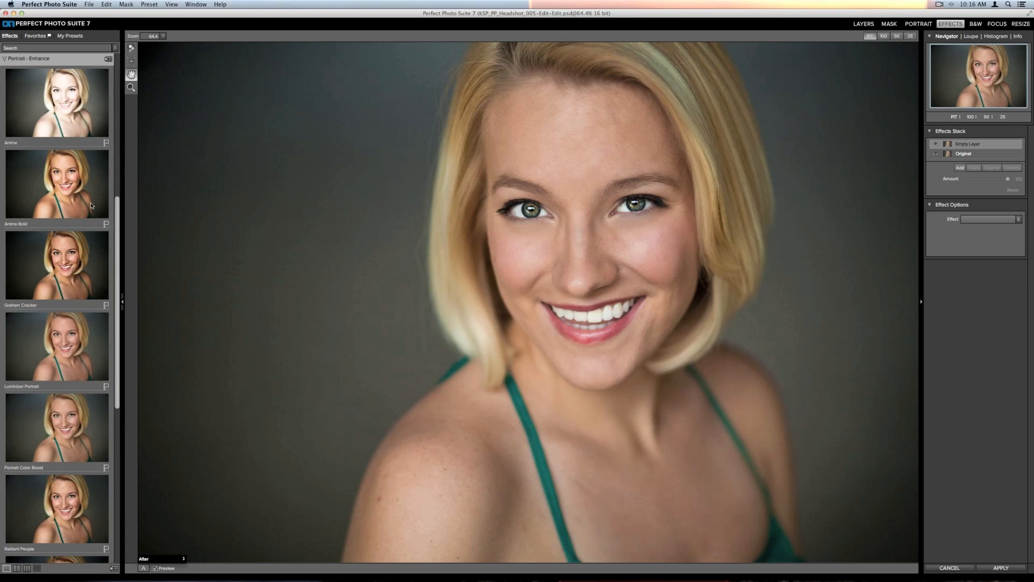
pyautogui.scroll(-3, 92, 206)
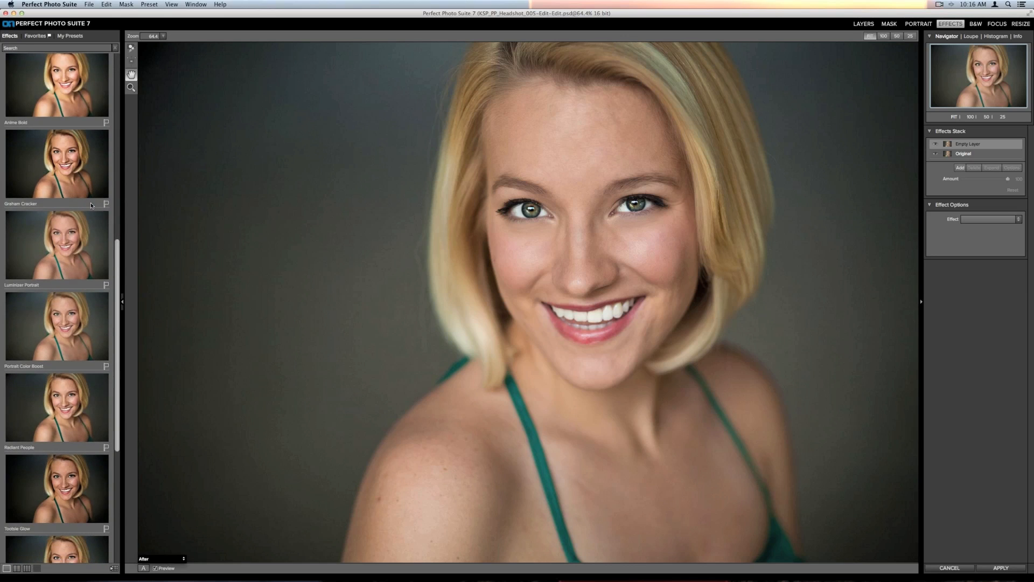
pyautogui.scroll(-5, 92, 205)
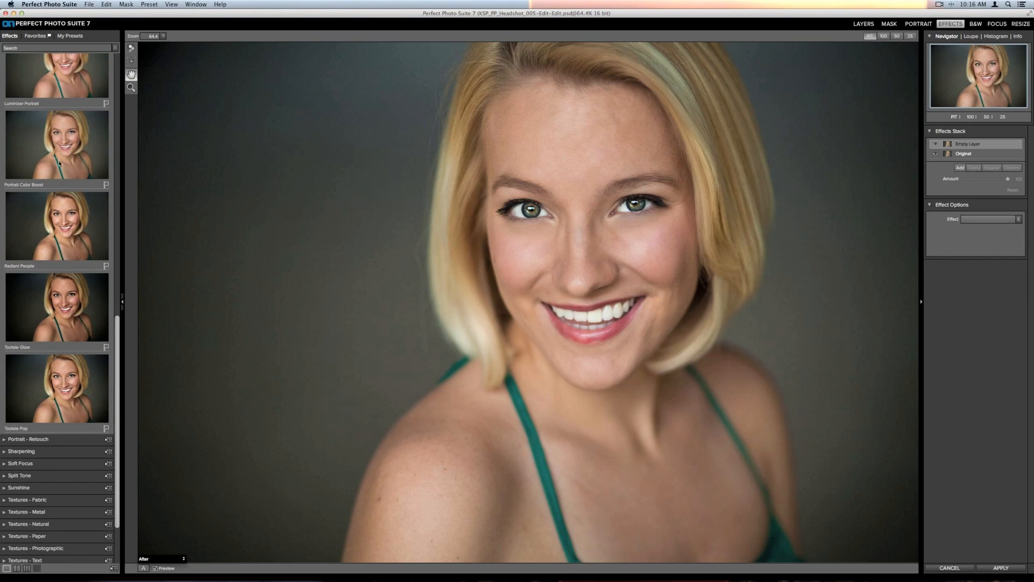
pyautogui.scroll(4, 59, 164)
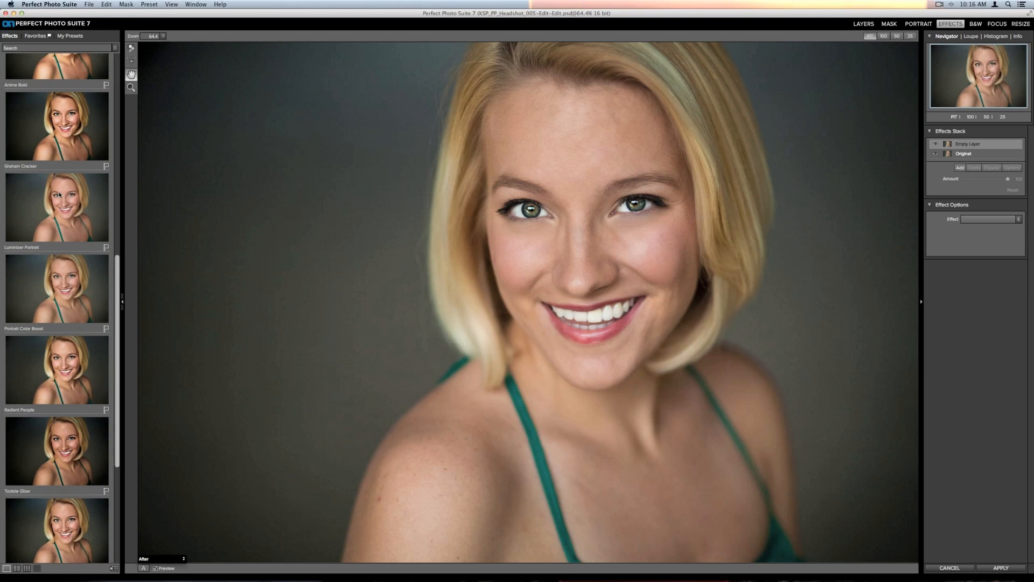
pyautogui.scroll(4, 59, 195)
pyautogui.click(54, 264)
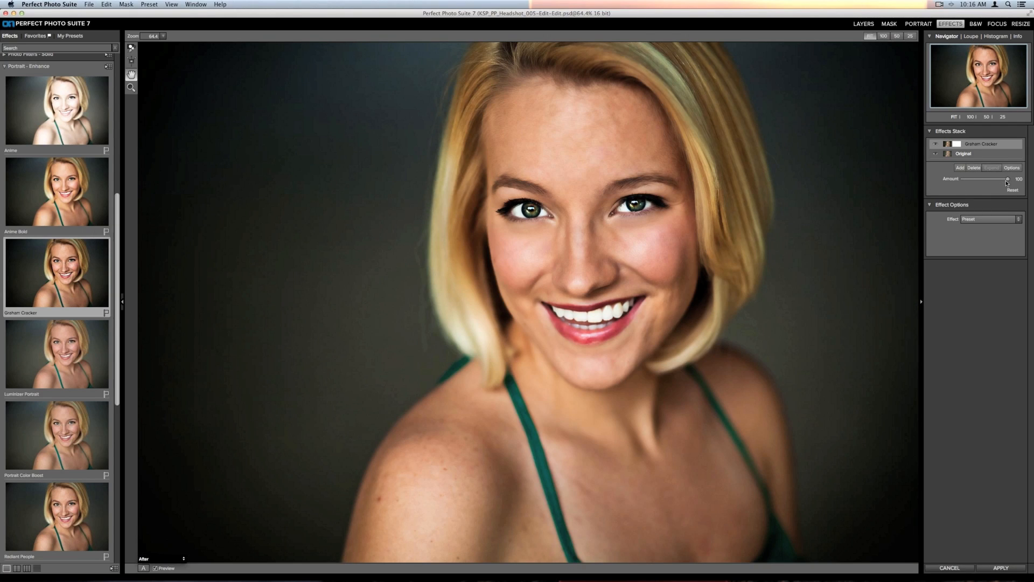
pyautogui.moveTo(1006, 183); pyautogui.dragTo(951, 184)
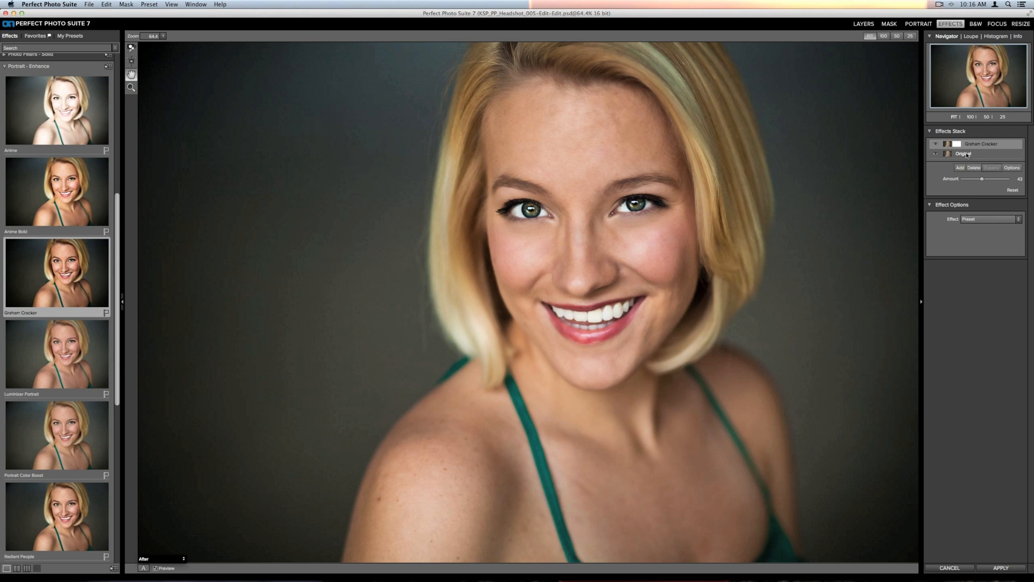
# Replace the Graham Cracker effect with the Anime preset, set its Amount to 29 and apply it
pyautogui.click(83, 112)
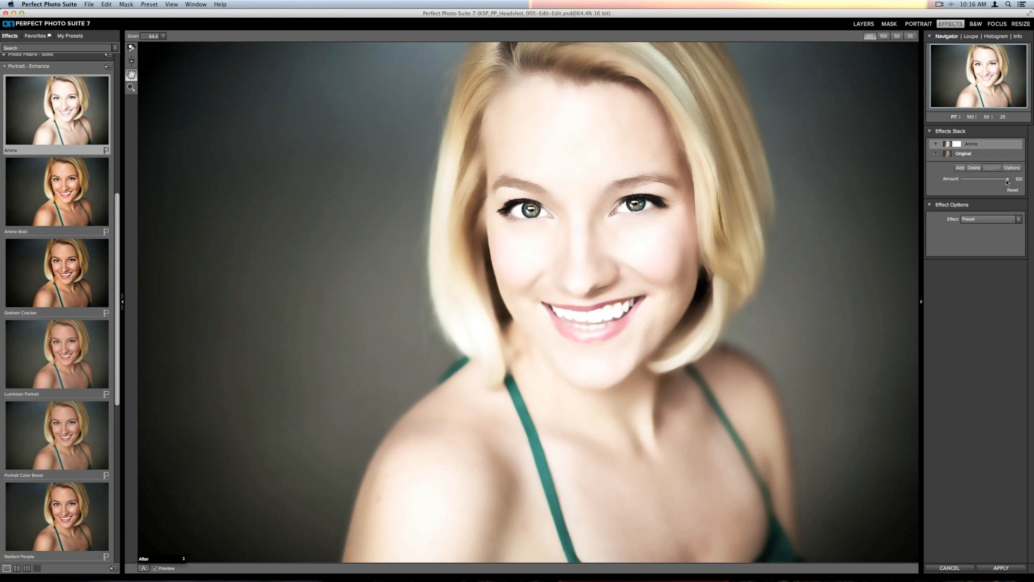
pyautogui.moveTo(1007, 181); pyautogui.dragTo(965, 182)
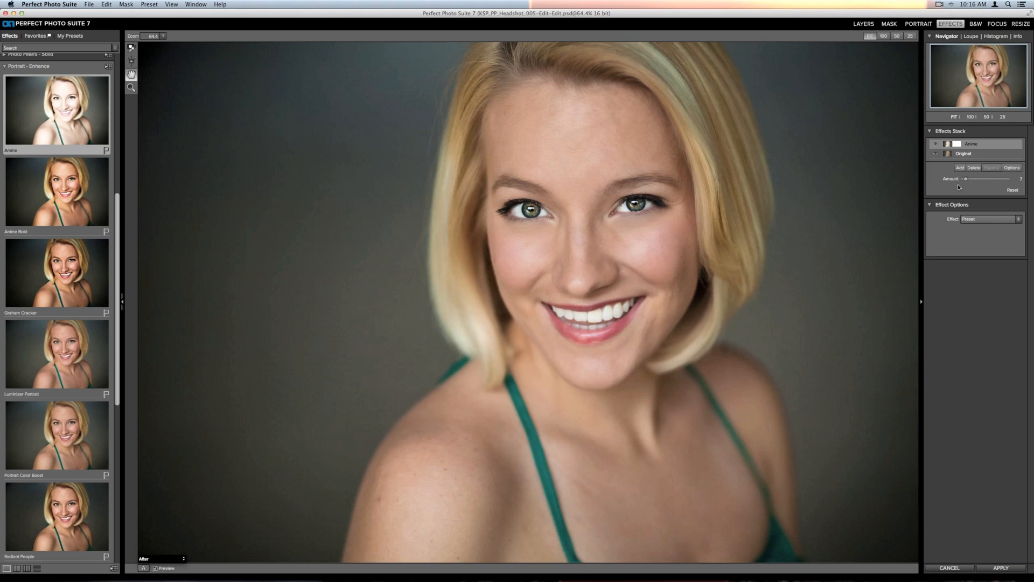
pyautogui.click(982, 187)
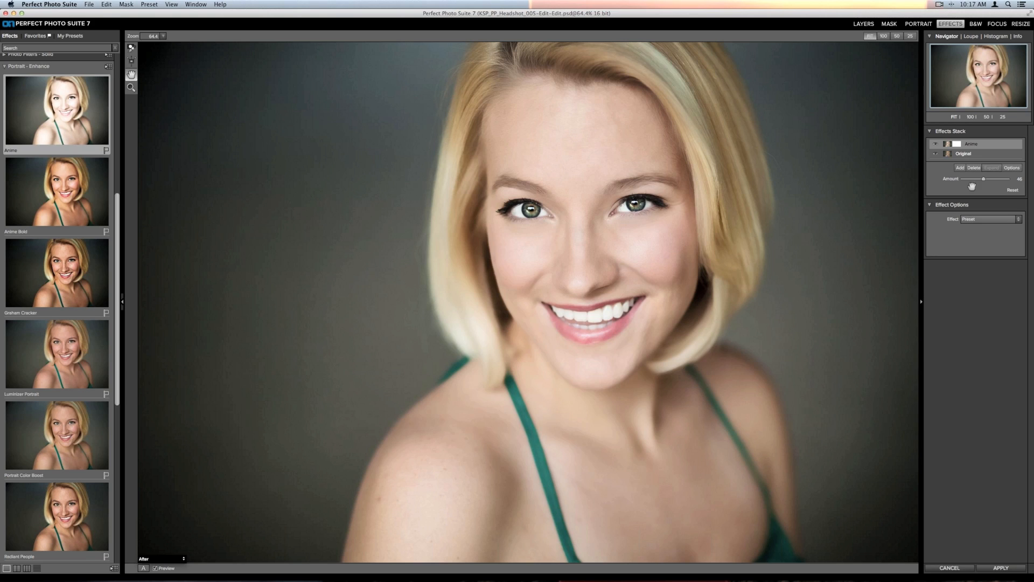
pyautogui.moveTo(986, 181); pyautogui.dragTo(975, 180)
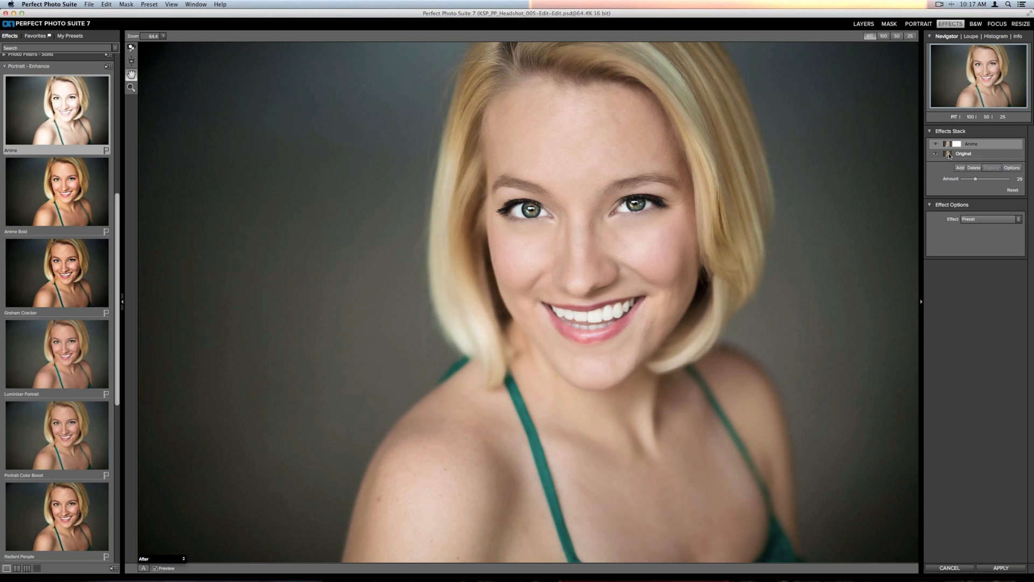
pyautogui.click(1004, 568)
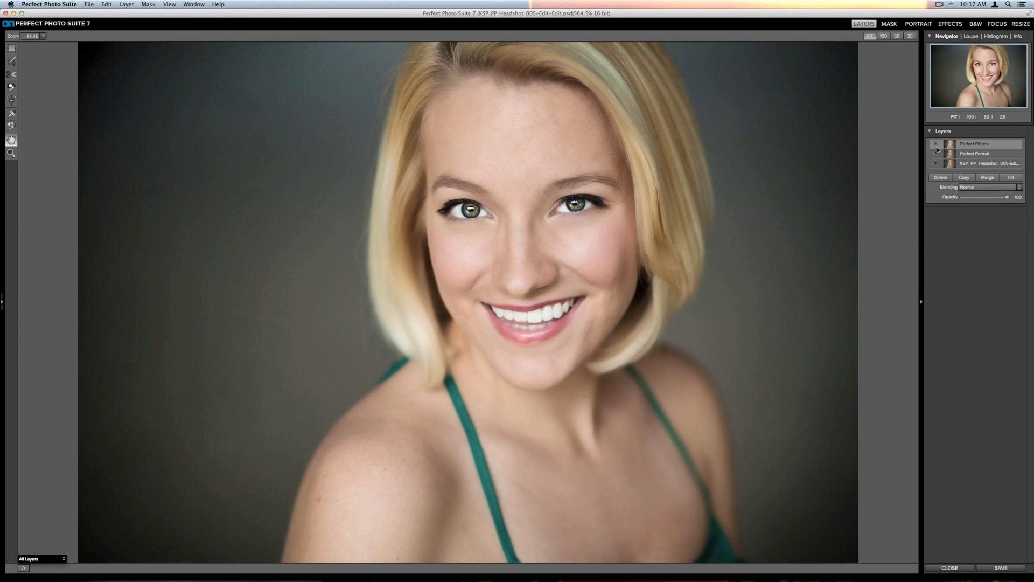
# Compare the retouched headshot with the original by toggling the visibility of the Perfect Effects and Perfect Portrait layers
pyautogui.click(935, 144)
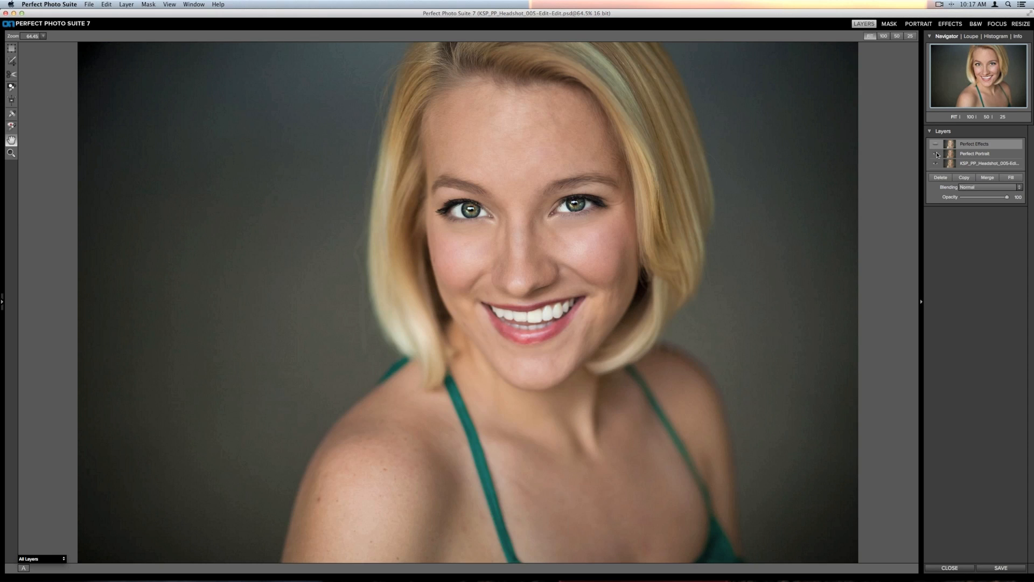
pyautogui.click(935, 154)
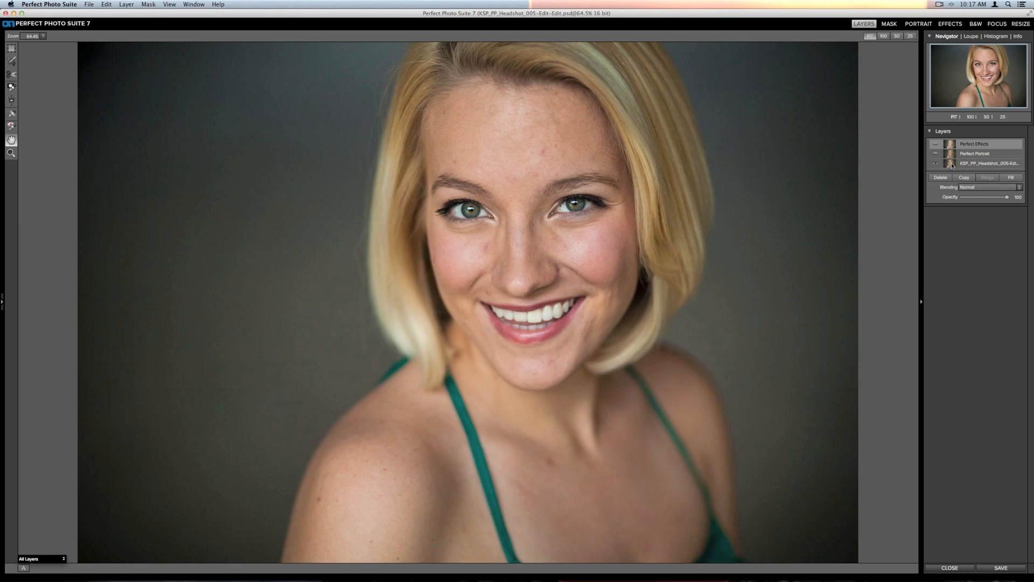
pyautogui.click(935, 154)
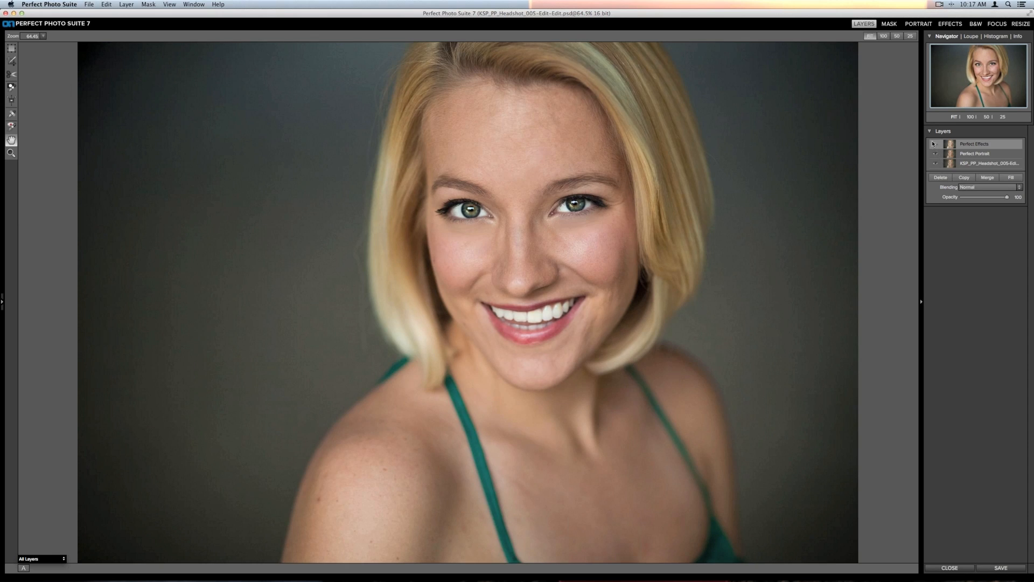
pyautogui.click(935, 144)
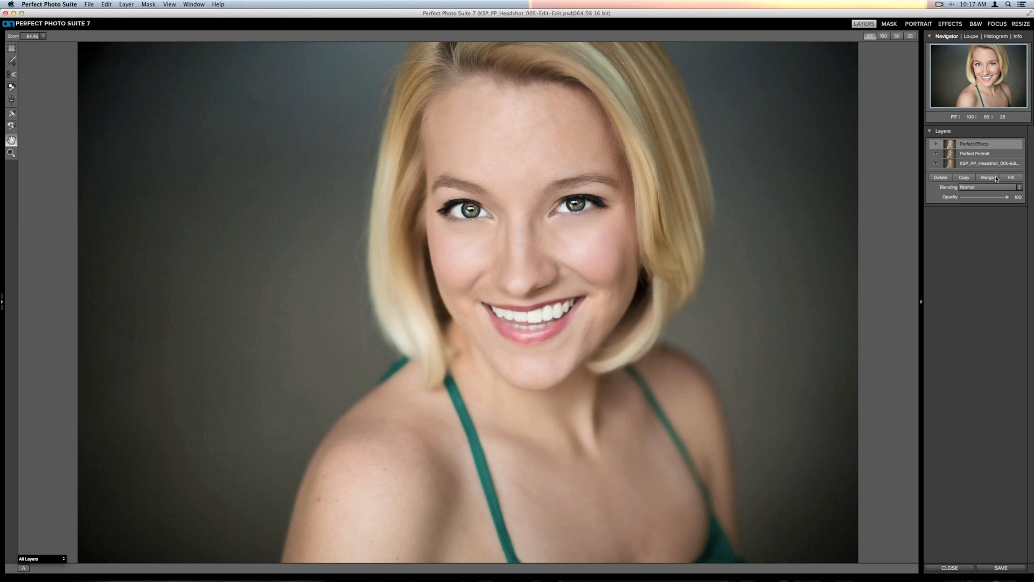
pyautogui.click(935, 144)
pyautogui.click(936, 154)
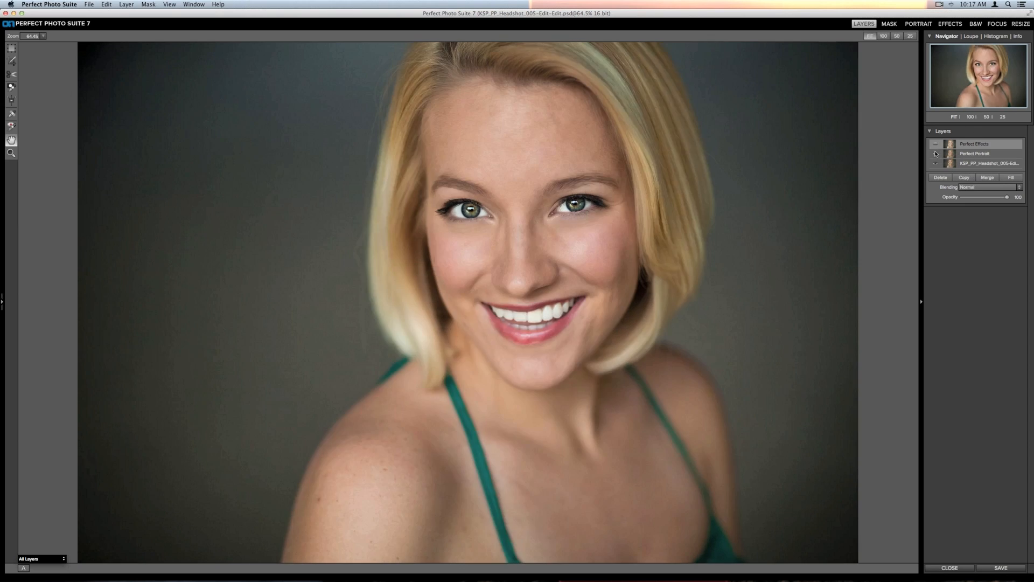
pyautogui.click(976, 161)
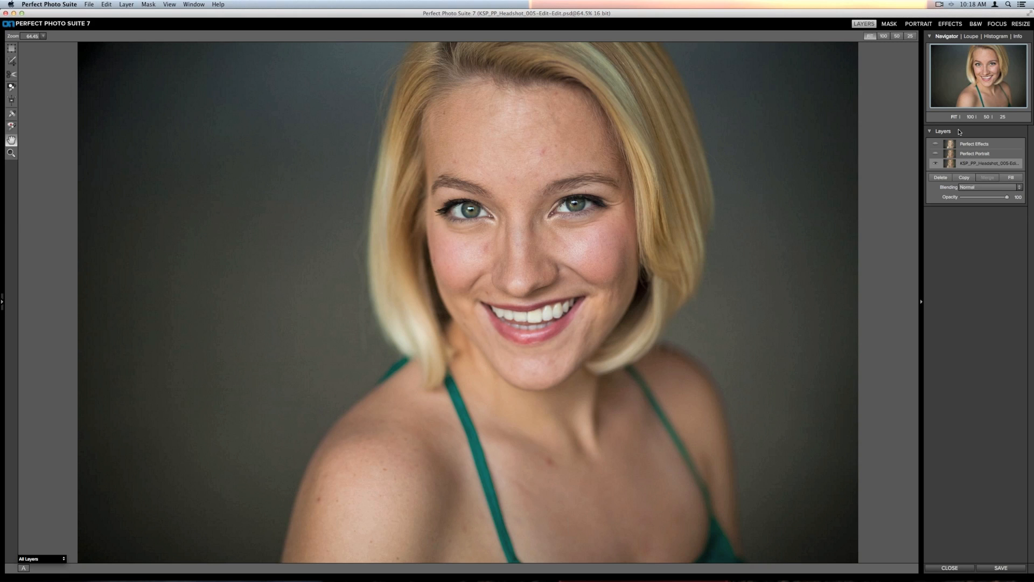
# Close the headshot document without saving its changes
pyautogui.click(78, 4)
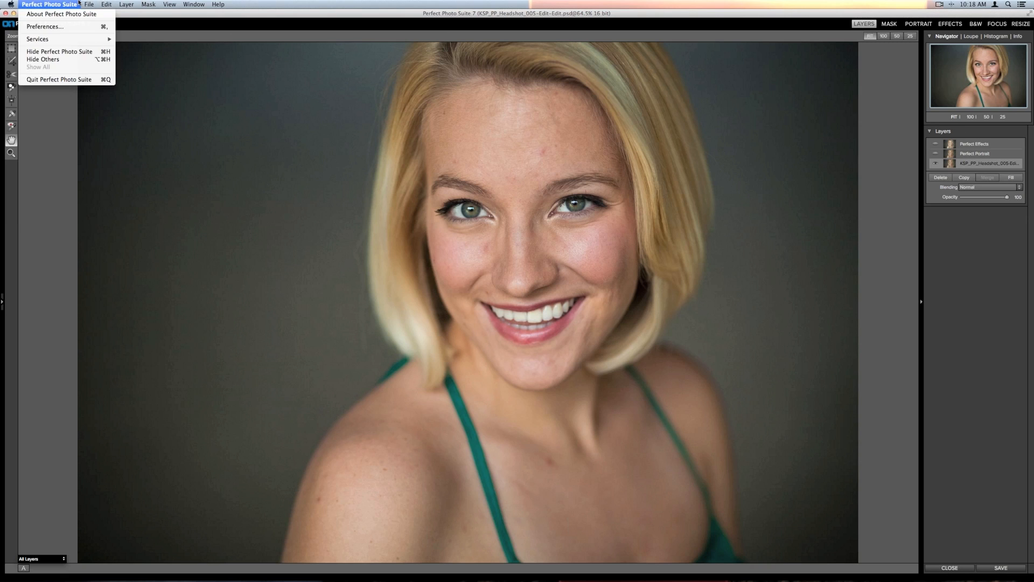
pyautogui.click(79, 3)
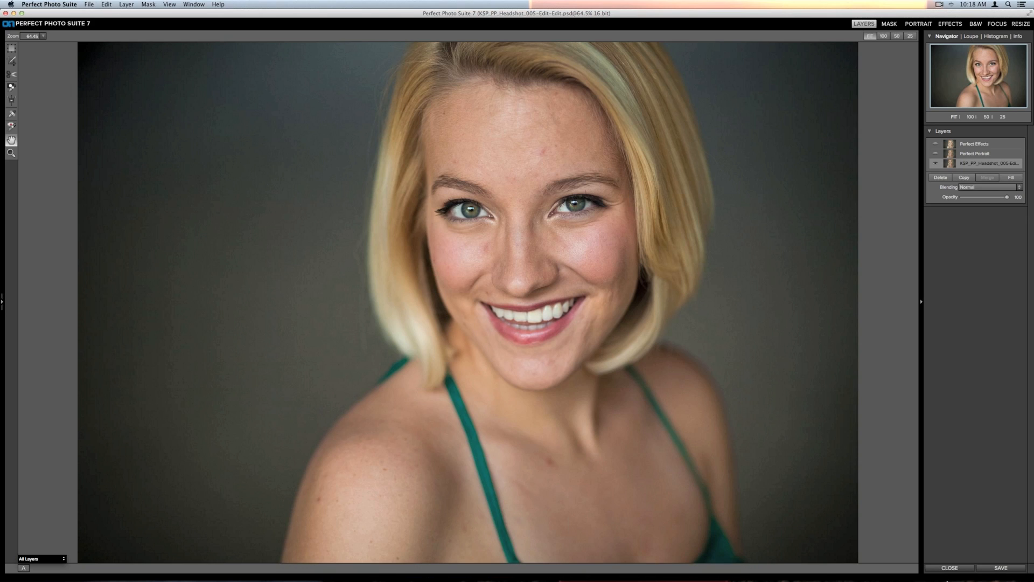
pyautogui.click(950, 567)
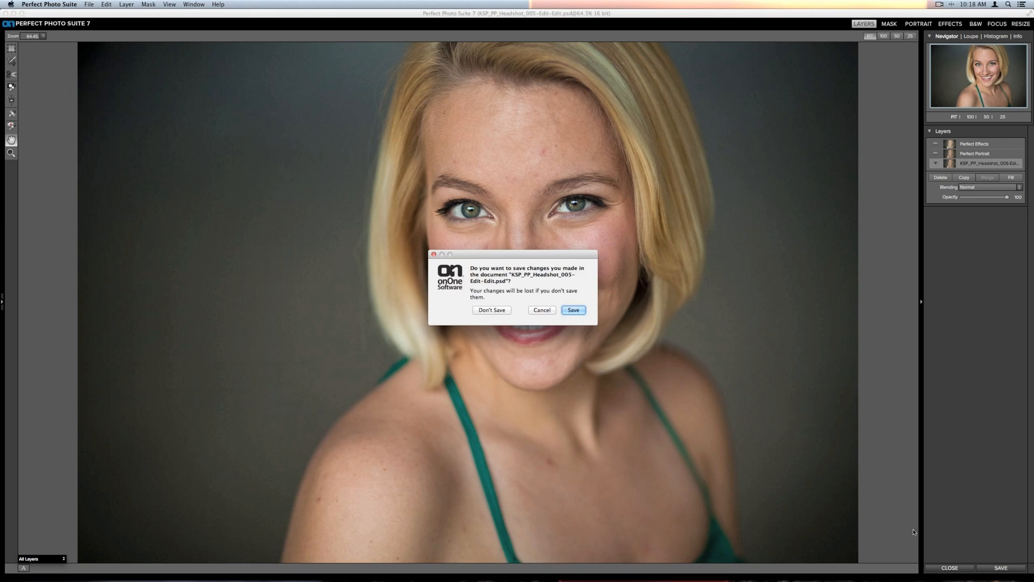
pyautogui.click(493, 312)
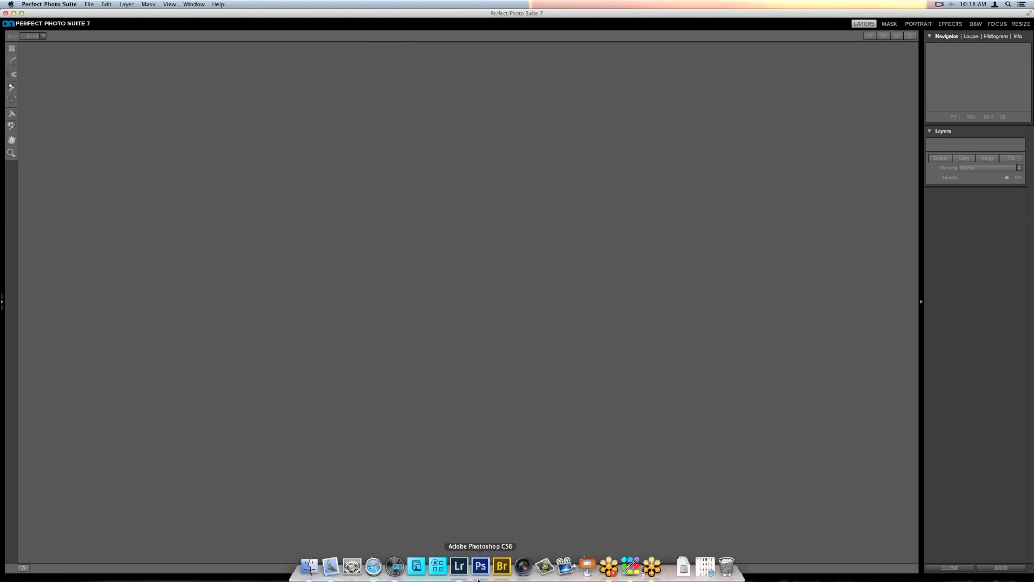
# Switch to Lightroom and open the last photo in the grid, the boy with headphones, in a full-size view
pyautogui.click(461, 566)
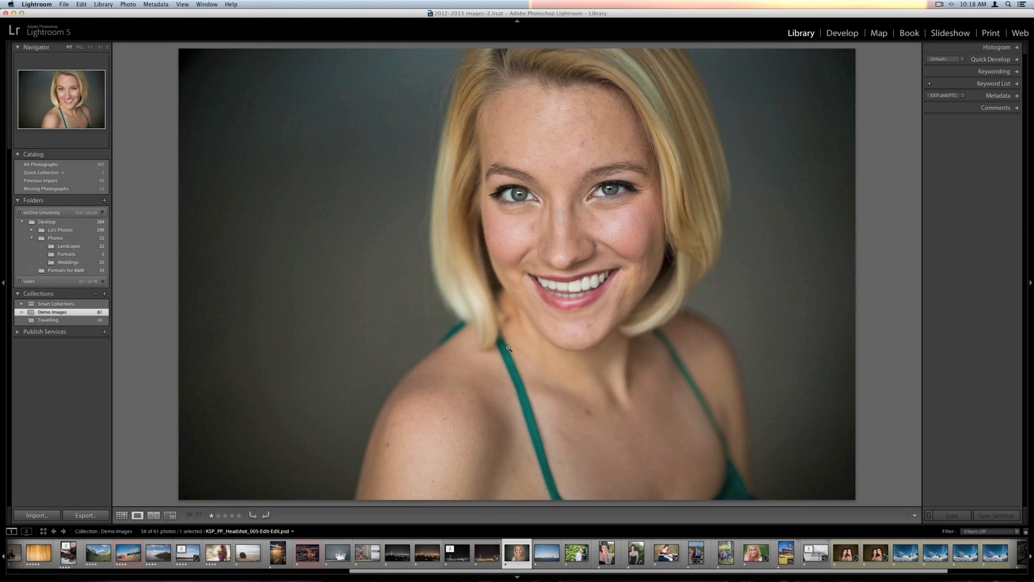
pyautogui.press('g')
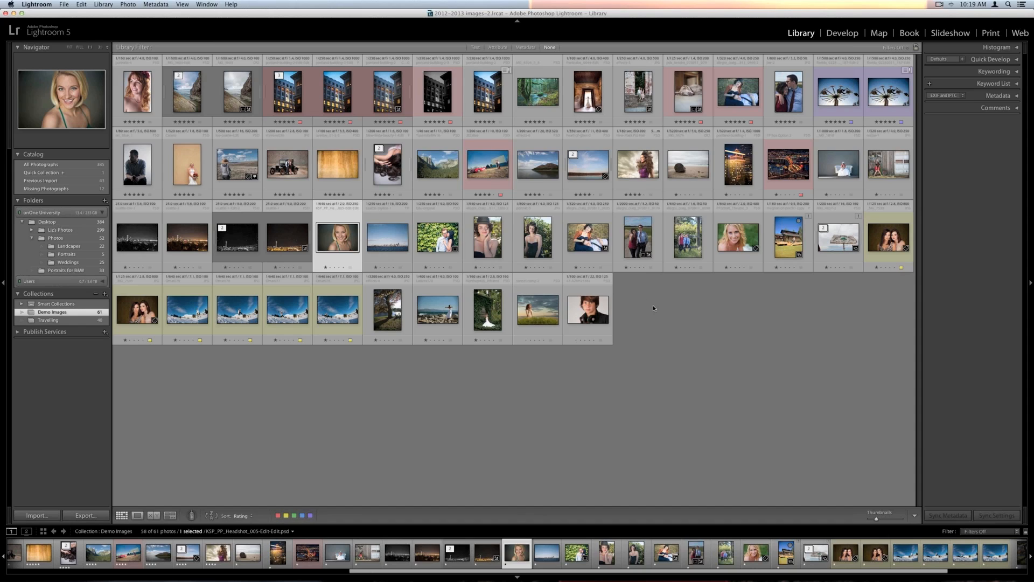
pyautogui.doubleClick(597, 308)
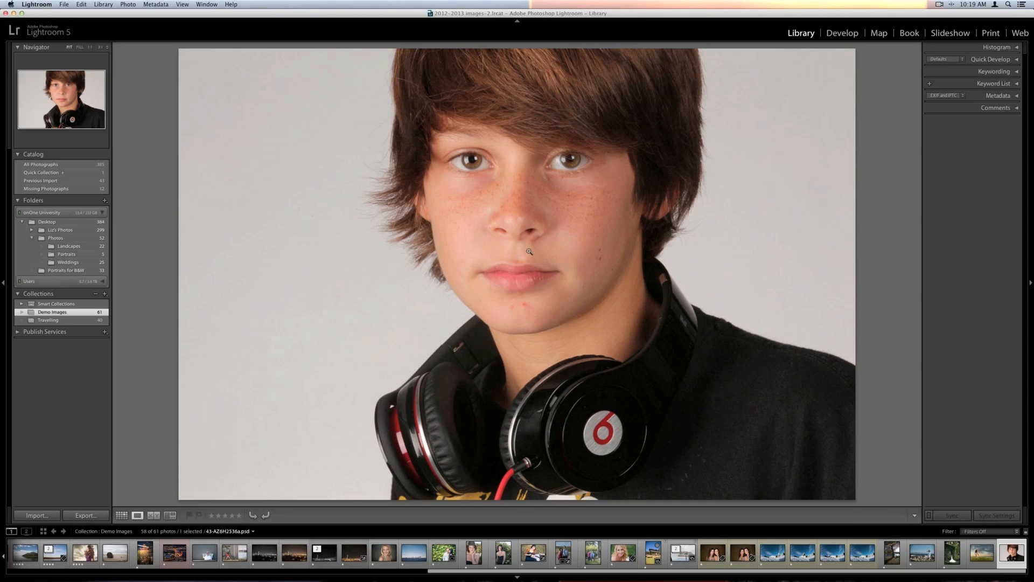
# Send the boy's portrait from Lightroom to Perfect Photo Suite 7 through its plug-in extra
pyautogui.click(64, 5)
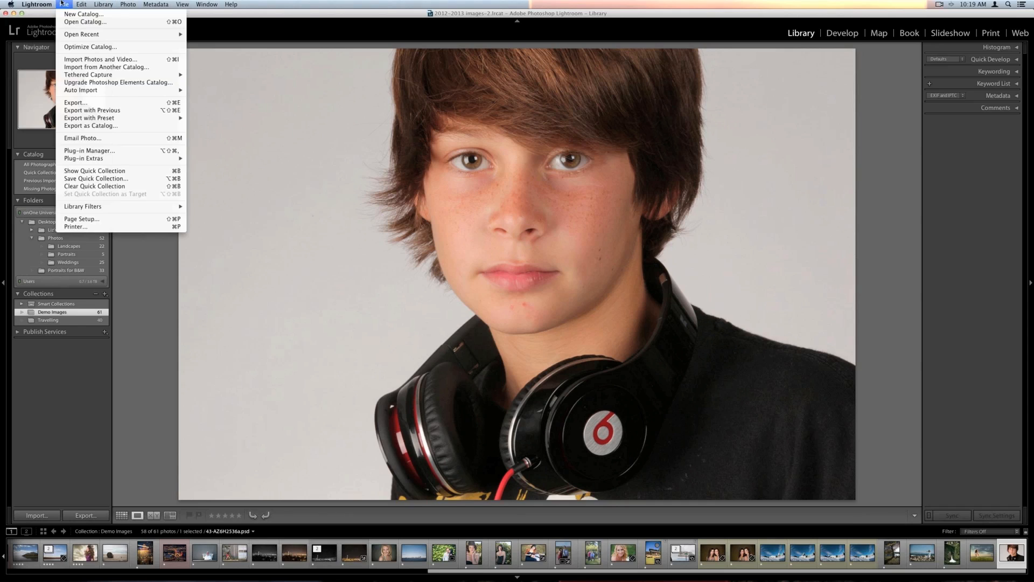
pyautogui.moveTo(132, 160)
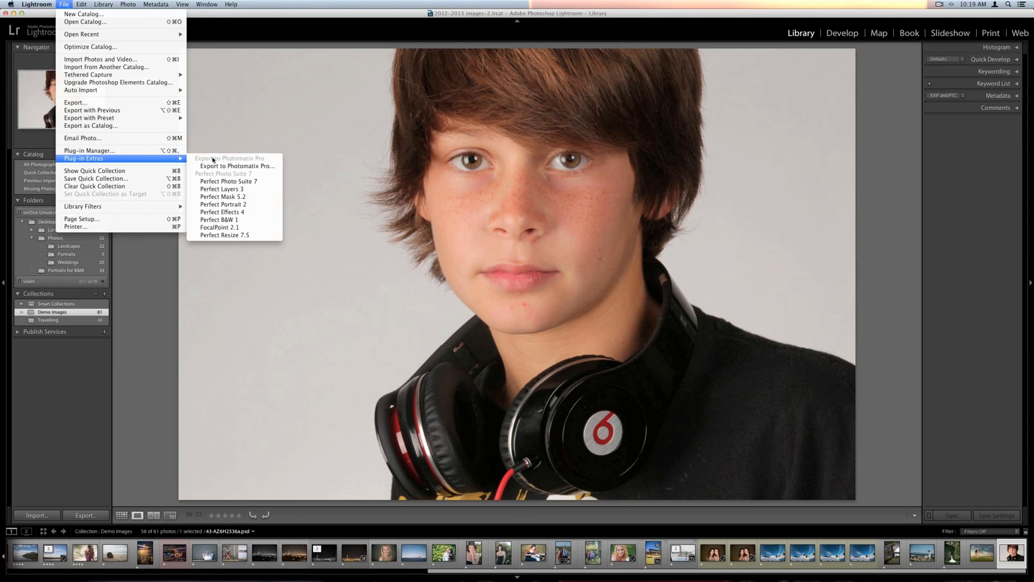
pyautogui.click(229, 181)
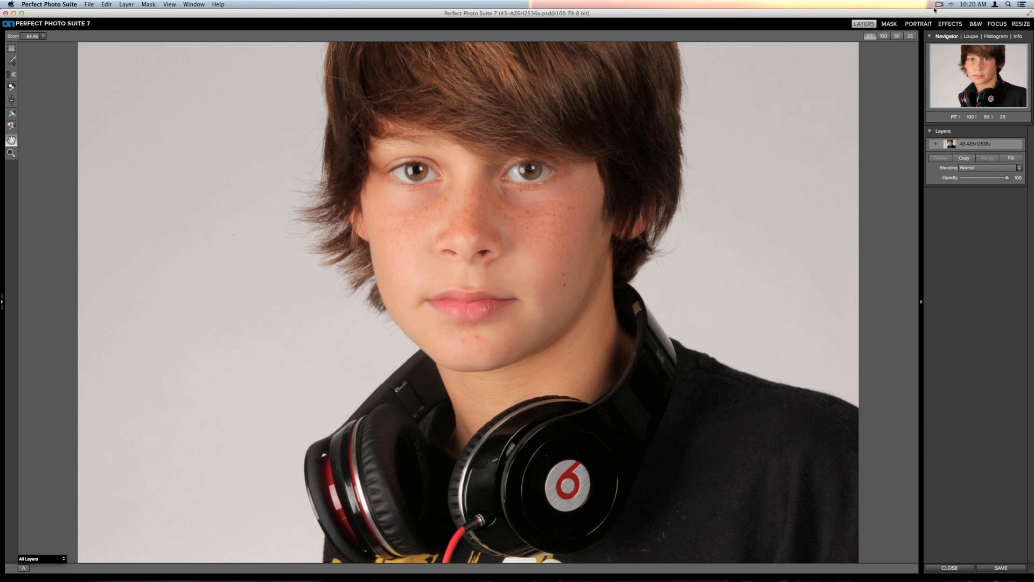
# Open the boy's photo in the Portrait module and choose the detected face for retouching
pyautogui.click(925, 25)
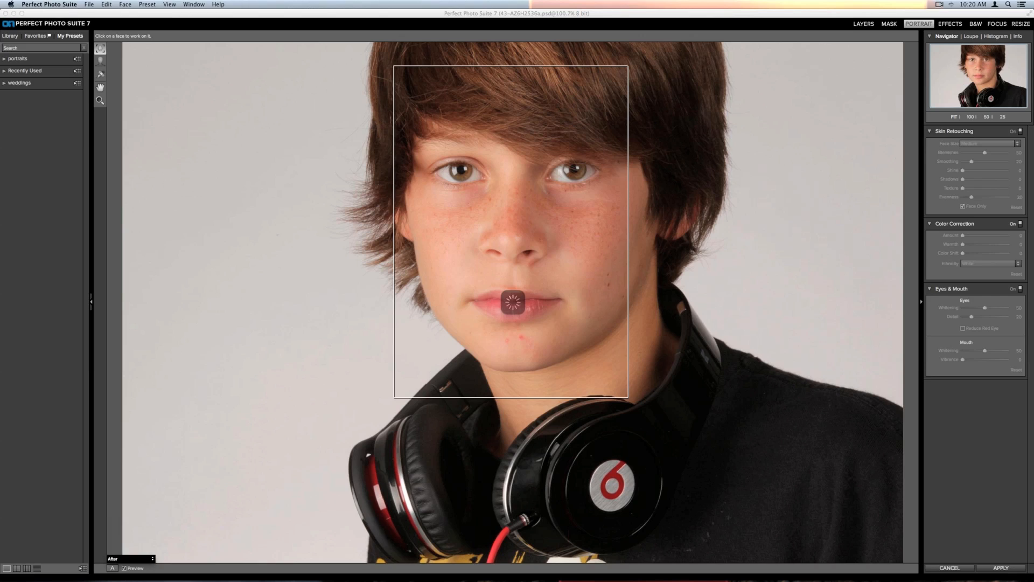
pyautogui.press('super+Tab')
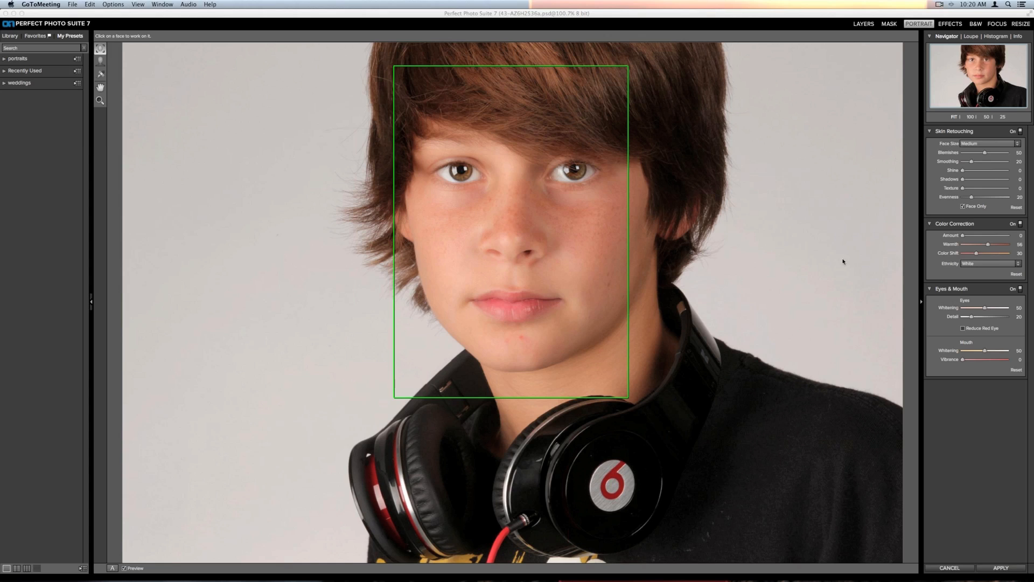
pyautogui.click(493, 210)
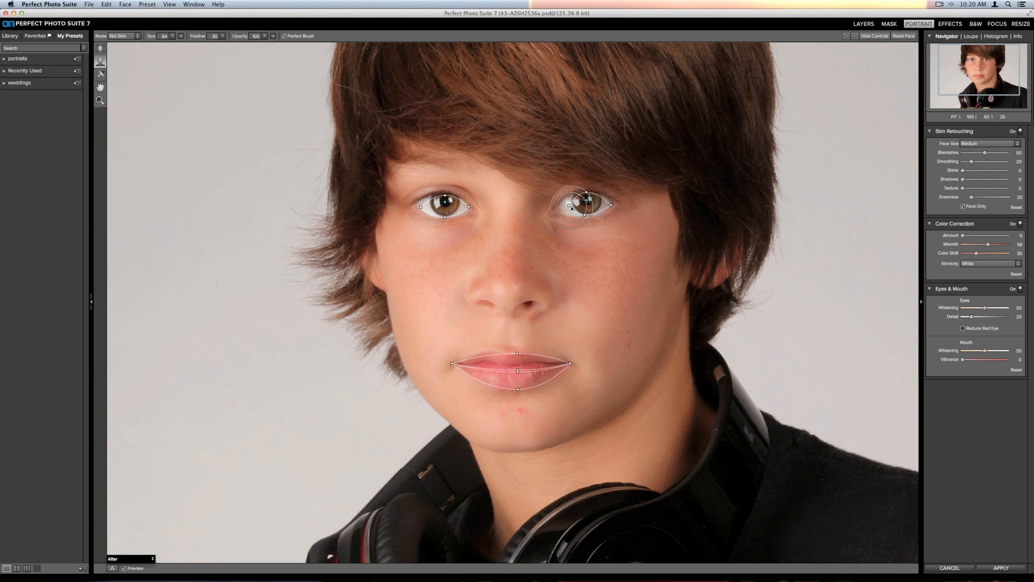
# Adjust the control outlines of both eyes so their points and position match the eyelids and eye corners
pyautogui.moveTo(568, 206); pyautogui.dragTo(583, 190)
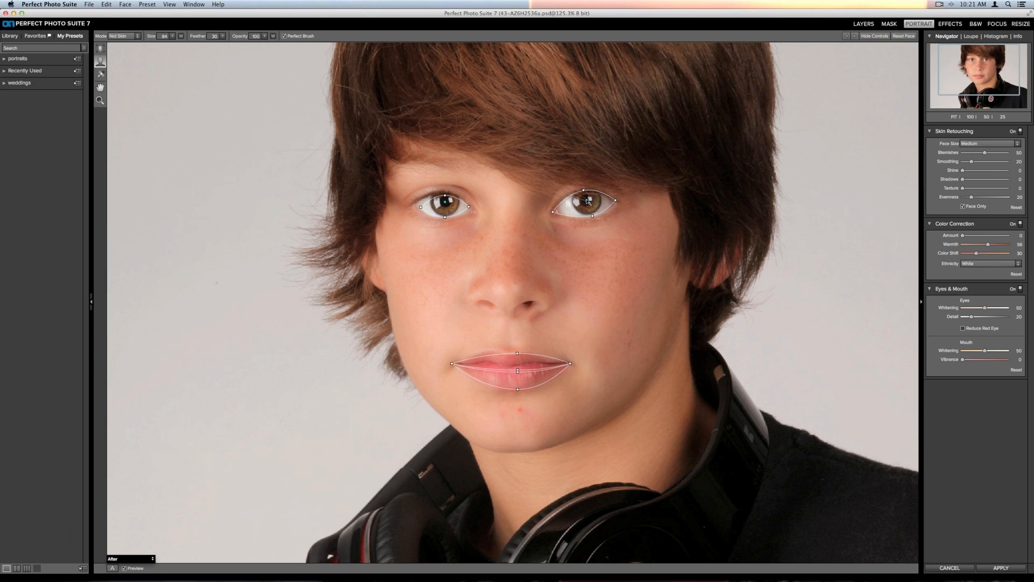
pyautogui.moveTo(588, 204); pyautogui.dragTo(703, 151)
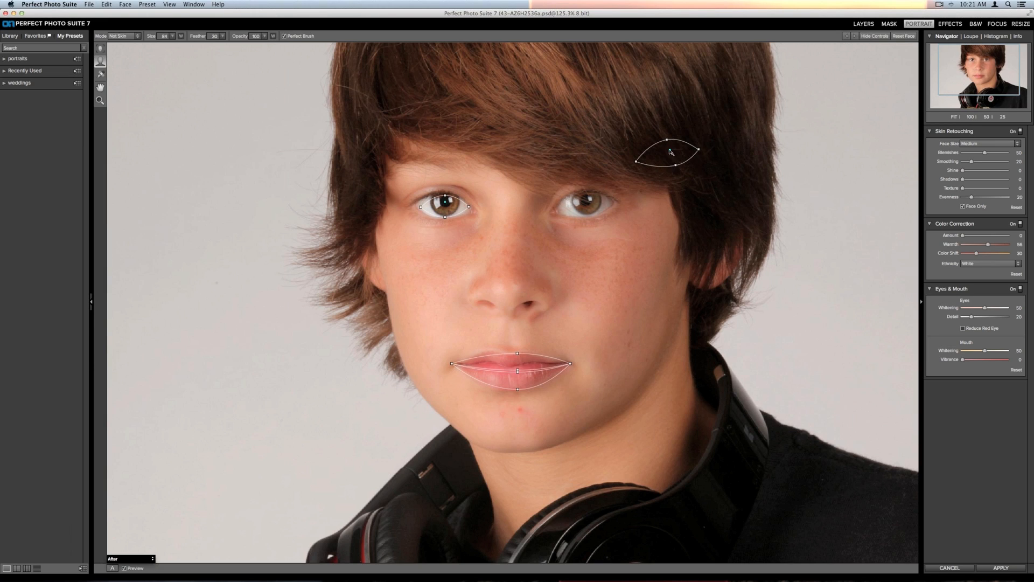
pyautogui.moveTo(673, 152); pyautogui.dragTo(600, 258)
pyautogui.moveTo(601, 258); pyautogui.dragTo(588, 201)
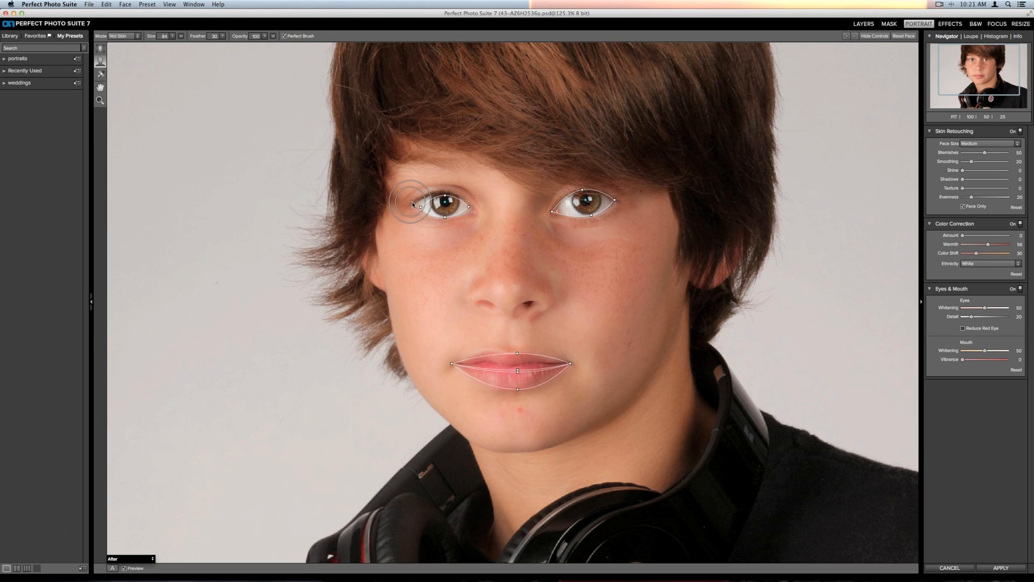
pyautogui.moveTo(420, 207); pyautogui.dragTo(472, 208)
# Reshape the mouth outline to the boy's closed lips, adjusting the inner lip line and the upper and lower edges
pyautogui.moveTo(518, 374); pyautogui.dragTo(517, 365)
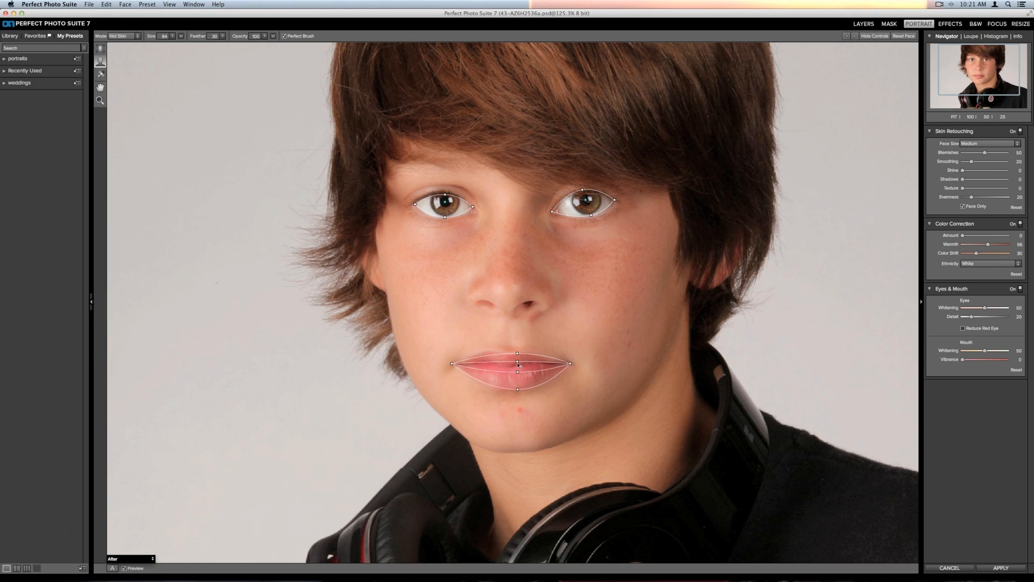
pyautogui.moveTo(518, 364); pyautogui.dragTo(526, 369)
pyautogui.moveTo(526, 369); pyautogui.dragTo(520, 368)
pyautogui.moveTo(519, 368); pyautogui.dragTo(520, 377)
pyautogui.moveTo(517, 354); pyautogui.dragTo(505, 351)
pyautogui.moveTo(518, 389); pyautogui.dragTo(508, 389)
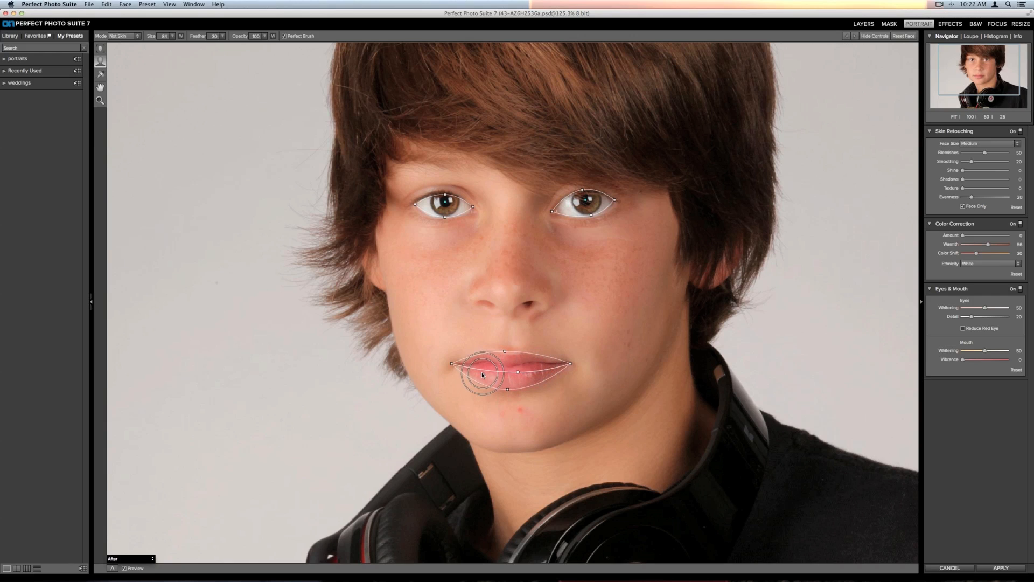
pyautogui.moveTo(517, 372); pyautogui.dragTo(518, 372)
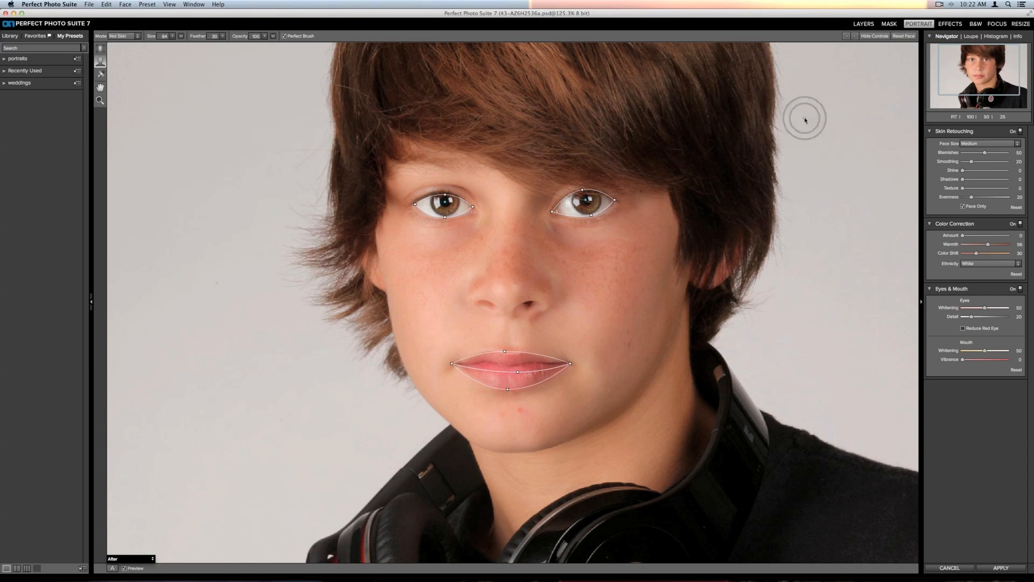
# Hide the face controls and switch the preview to the Mask-Red view
pyautogui.click(871, 36)
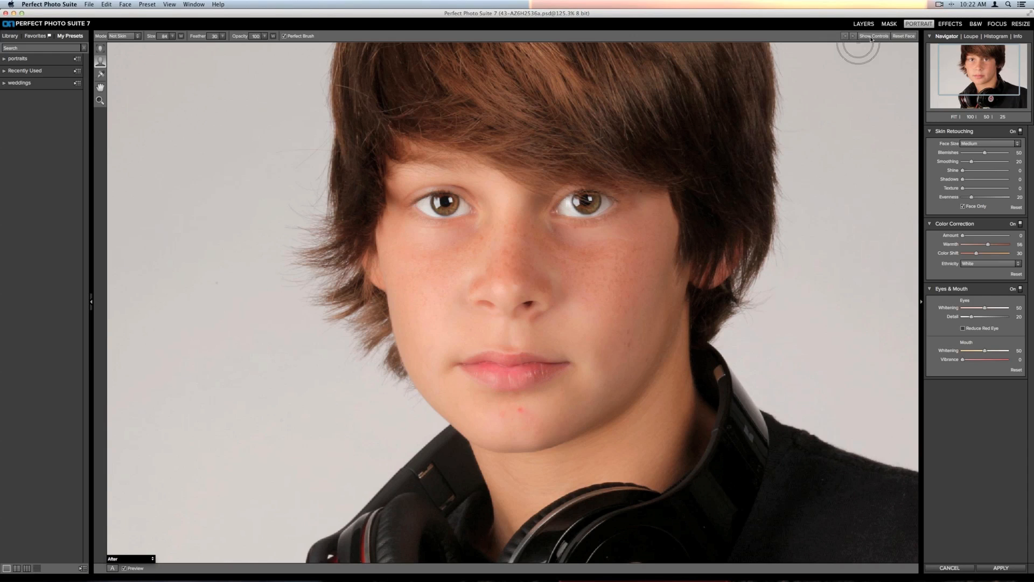
pyautogui.press('super+alt+0')
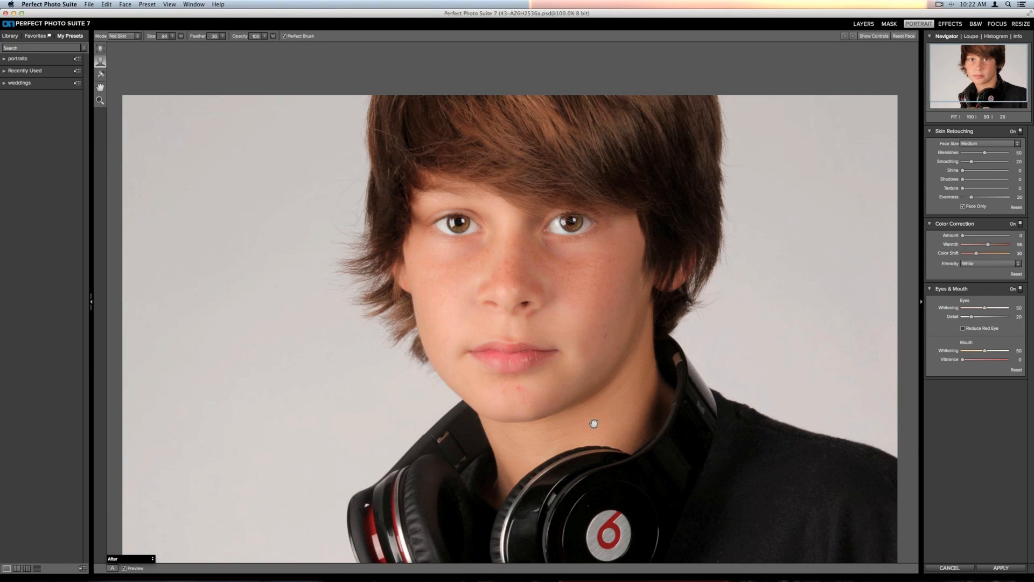
pyautogui.moveTo(595, 418); pyautogui.dragTo(580, 372)
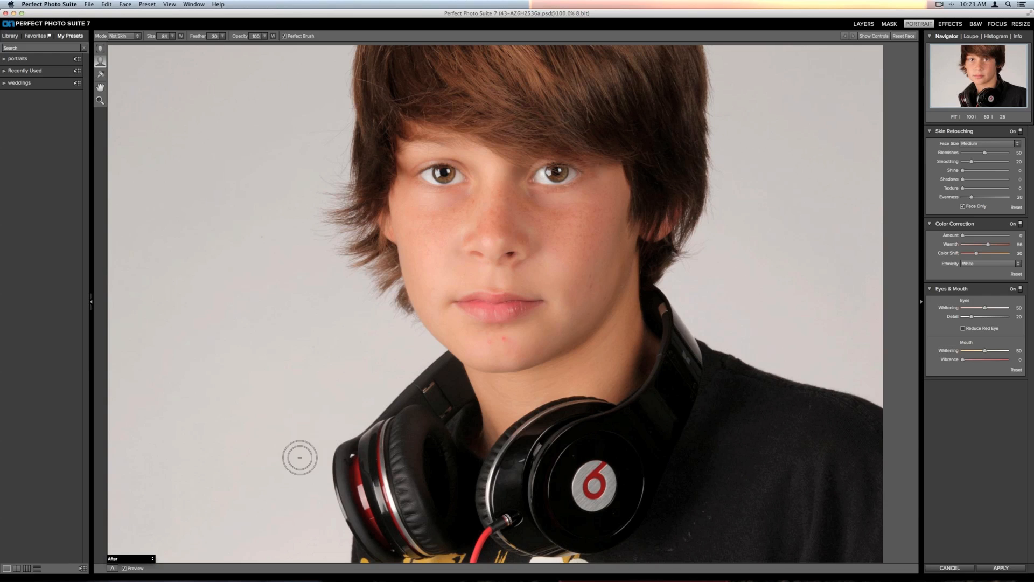
pyautogui.click(134, 559)
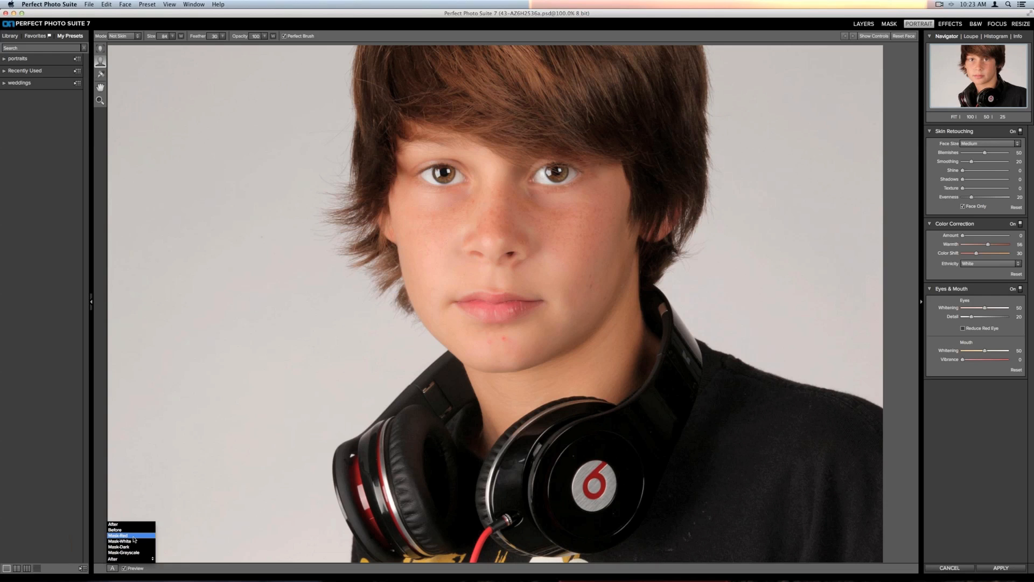
pyautogui.click(133, 536)
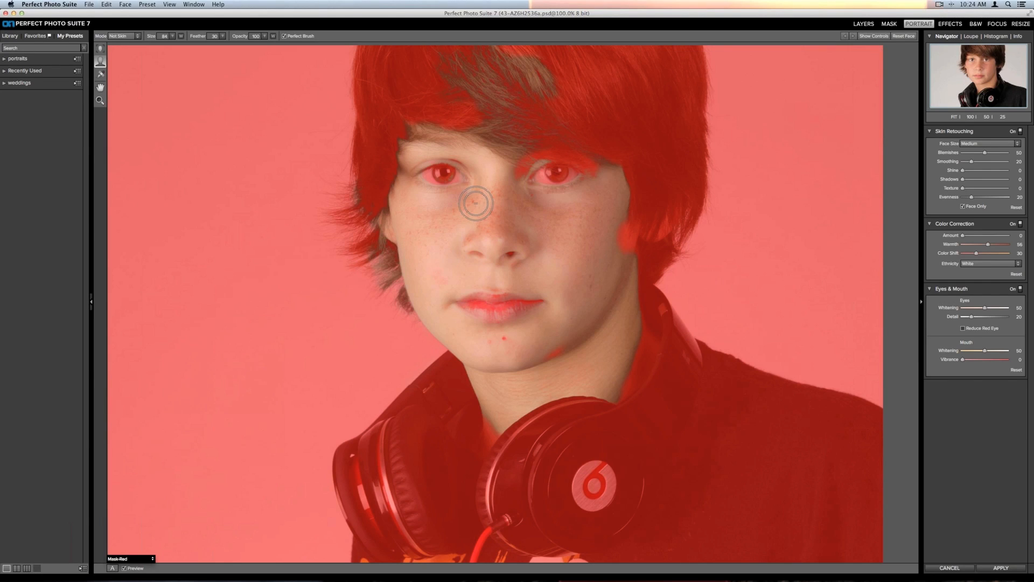
# Paint the unmasked patches of the boy's hair as Not Skin with the brush enlarged to about 125
pyautogui.press(']')
pyautogui.press(']')
pyautogui.press(']')
pyautogui.press(']')
pyautogui.moveTo(509, 97)
pyautogui.mouseDown()
pyautogui.moveTo(450, 66)
pyautogui.moveTo(559, 83)
pyautogui.moveTo(495, 47)
pyautogui.moveTo(496, 80)
pyautogui.moveTo(578, 121)
pyautogui.moveTo(476, 102)
pyautogui.moveTo(461, 114)
pyautogui.moveTo(487, 118)
pyautogui.moveTo(518, 139)
pyautogui.moveTo(501, 139)
pyautogui.moveTo(510, 143)
pyautogui.moveTo(569, 138)
pyautogui.moveTo(621, 150)
pyautogui.moveTo(459, 122)
pyautogui.moveTo(380, 128)
pyautogui.moveTo(483, 133)
pyautogui.moveTo(384, 133)
pyautogui.moveTo(386, 165)
pyautogui.moveTo(364, 219)
pyautogui.moveTo(353, 182)
pyautogui.moveTo(361, 264)
pyautogui.moveTo(371, 219)
pyautogui.moveTo(387, 302)
pyautogui.mouseUp()
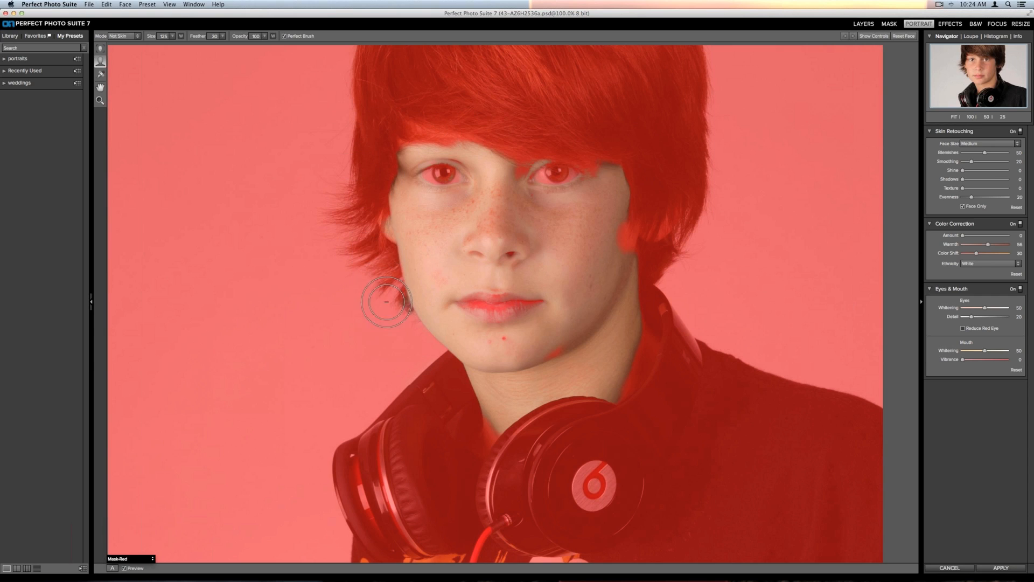
# Paint around both of the boy's eyes as Not Skin with a smaller brush of about size 35
pyautogui.press('[')
pyautogui.press('[')
pyautogui.press('[')
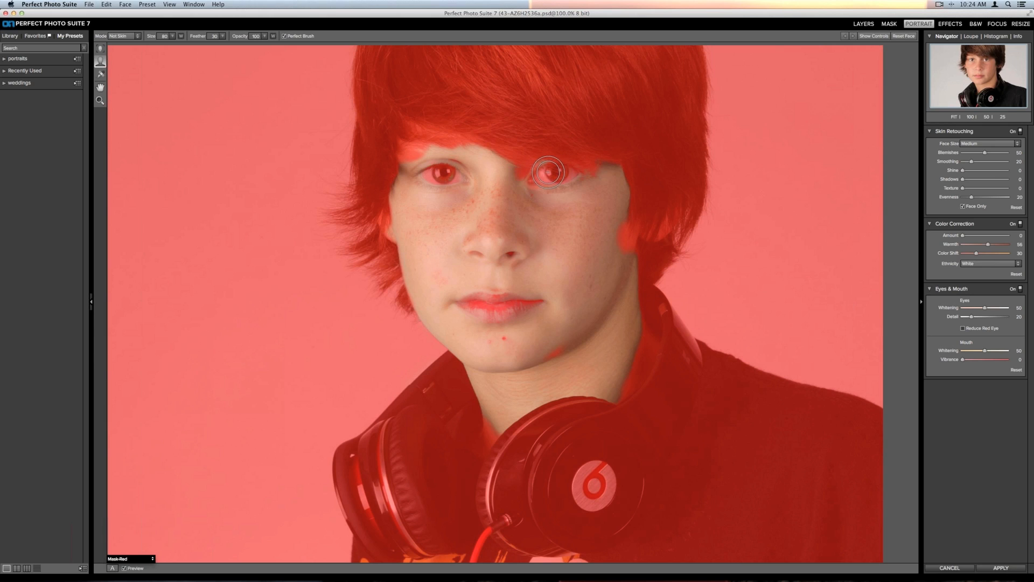
pyautogui.press('[')
pyautogui.press('[')
pyautogui.press('[')
pyautogui.press('[')
pyautogui.press('[')
pyautogui.press('[')
pyautogui.press('[')
pyautogui.press('[')
pyautogui.press('[')
pyautogui.moveTo(535, 179); pyautogui.dragTo(574, 169)
pyautogui.moveTo(465, 175)
pyautogui.mouseDown()
pyautogui.moveTo(410, 175)
pyautogui.moveTo(439, 183)
pyautogui.moveTo(416, 173)
pyautogui.moveTo(456, 166)
pyautogui.moveTo(466, 180)
pyautogui.moveTo(438, 182)
pyautogui.mouseUp()
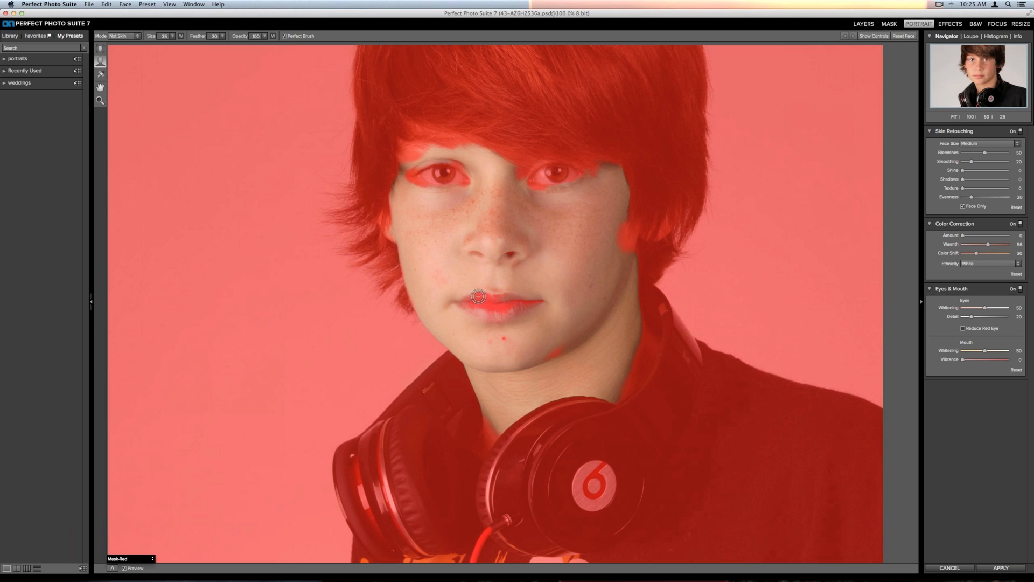
# Cover the boy's lips completely with the Not Skin brush and return the preview to the After view
pyautogui.moveTo(478, 296)
pyautogui.mouseDown()
pyautogui.moveTo(466, 301)
pyautogui.moveTo(517, 301)
pyautogui.moveTo(519, 311)
pyautogui.moveTo(467, 305)
pyautogui.mouseUp()
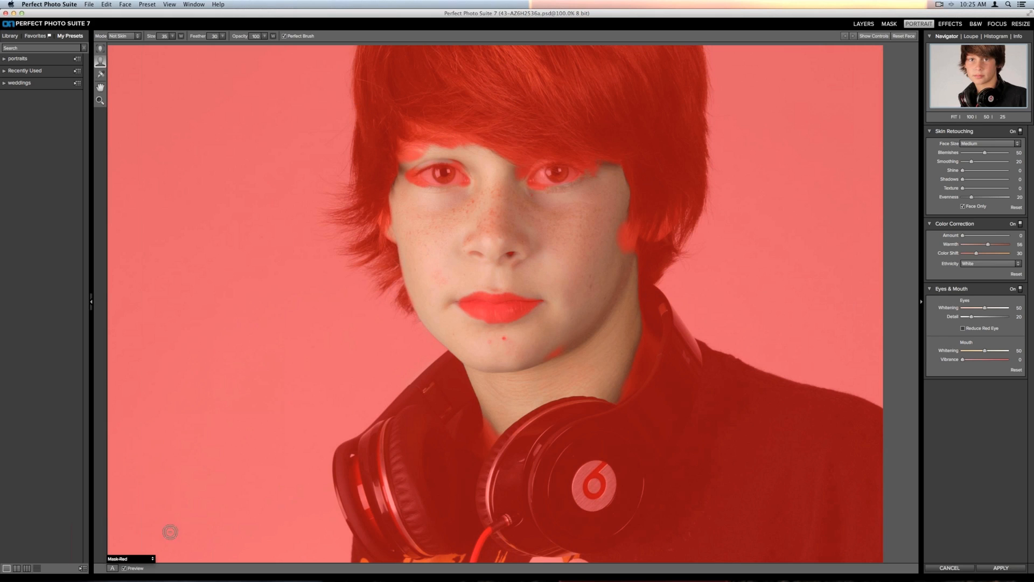
pyautogui.click(134, 560)
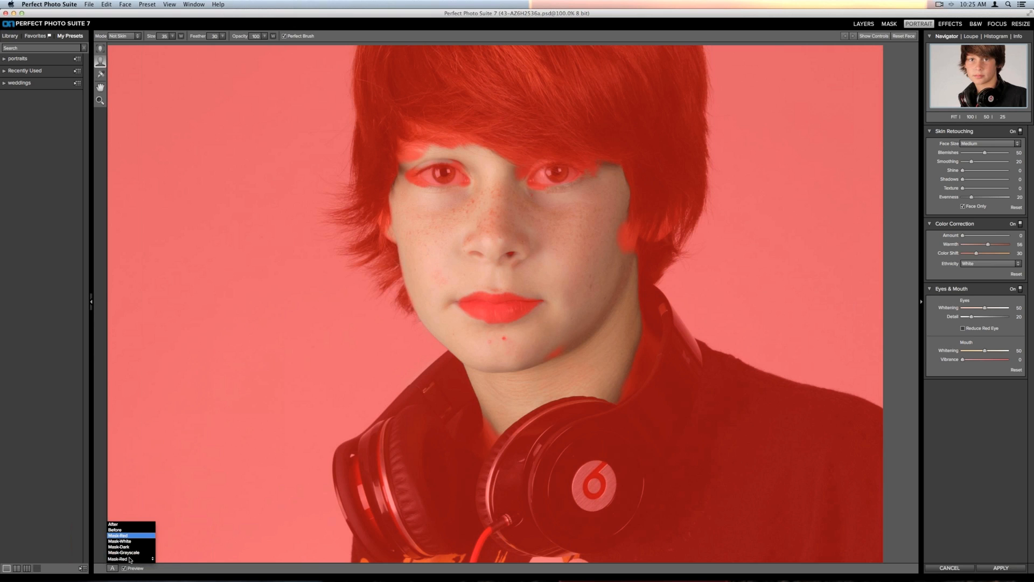
pyautogui.click(112, 524)
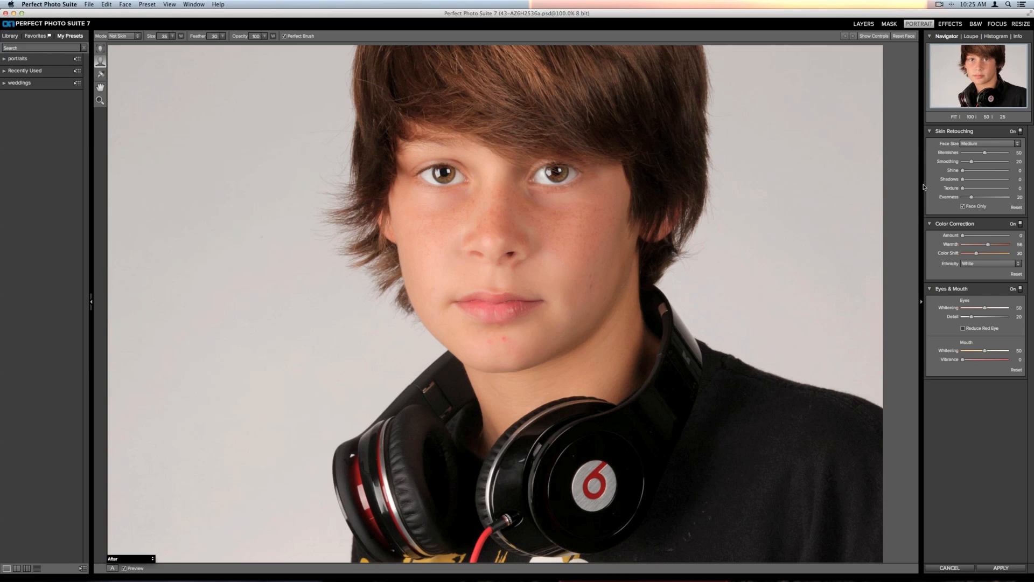
# Set skin smoothing to about 28 and evenness to about 31, with eye whitening at about 31 and eye detail at about 26
pyautogui.moveTo(974, 163); pyautogui.dragTo(976, 164)
pyautogui.moveTo(972, 198); pyautogui.dragTo(977, 198)
pyautogui.moveTo(963, 197); pyautogui.dragTo(1004, 198)
pyautogui.moveTo(1004, 199); pyautogui.dragTo(977, 199)
pyautogui.moveTo(984, 308); pyautogui.dragTo(976, 310)
pyautogui.moveTo(970, 318); pyautogui.dragTo(974, 317)
# Retouch the spots on the boy's chin with the Retouch Brush and compare the portrait with and without the retouching
pyautogui.click(100, 74)
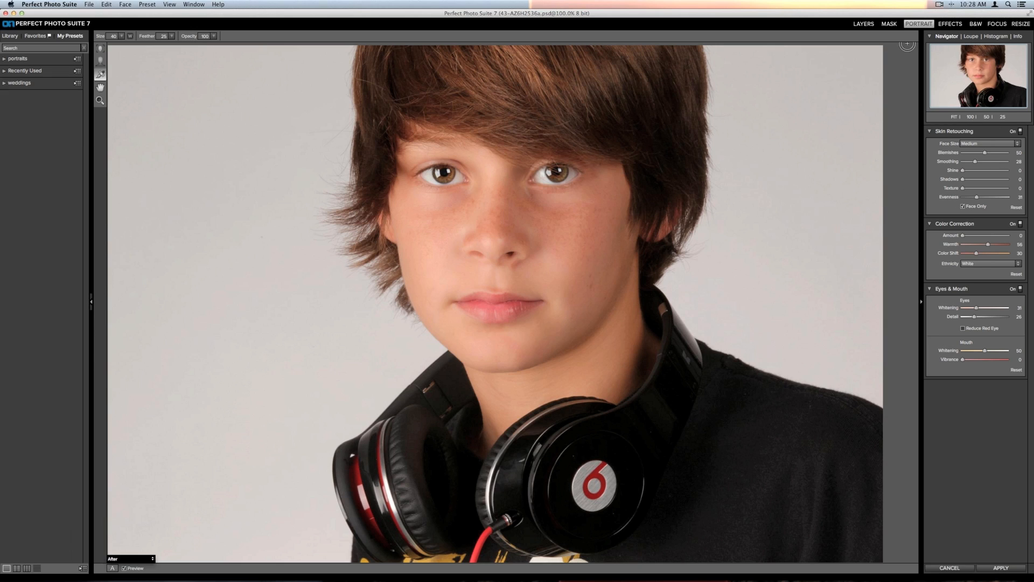
pyautogui.press('super+p')
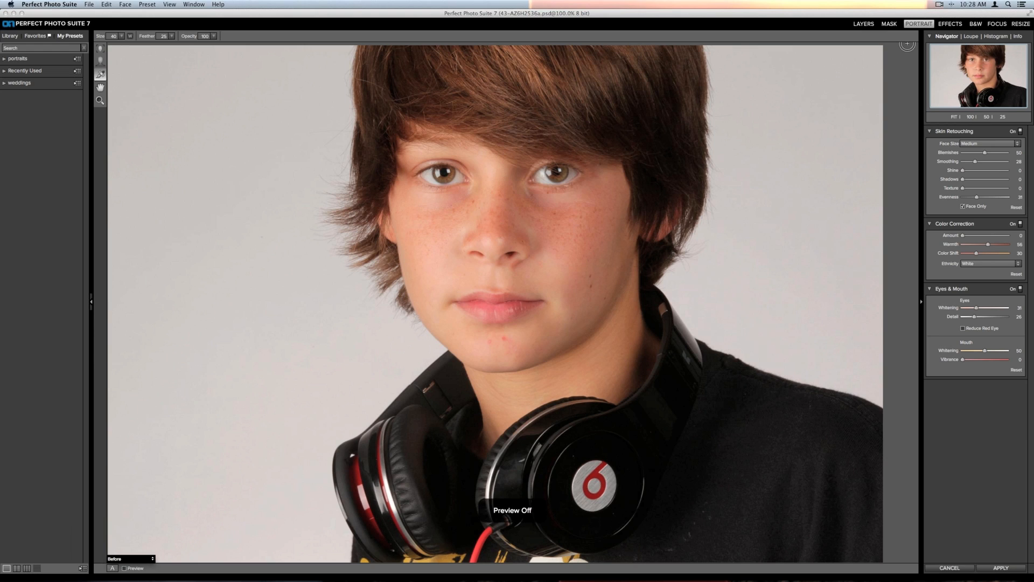
pyautogui.press('super+p')
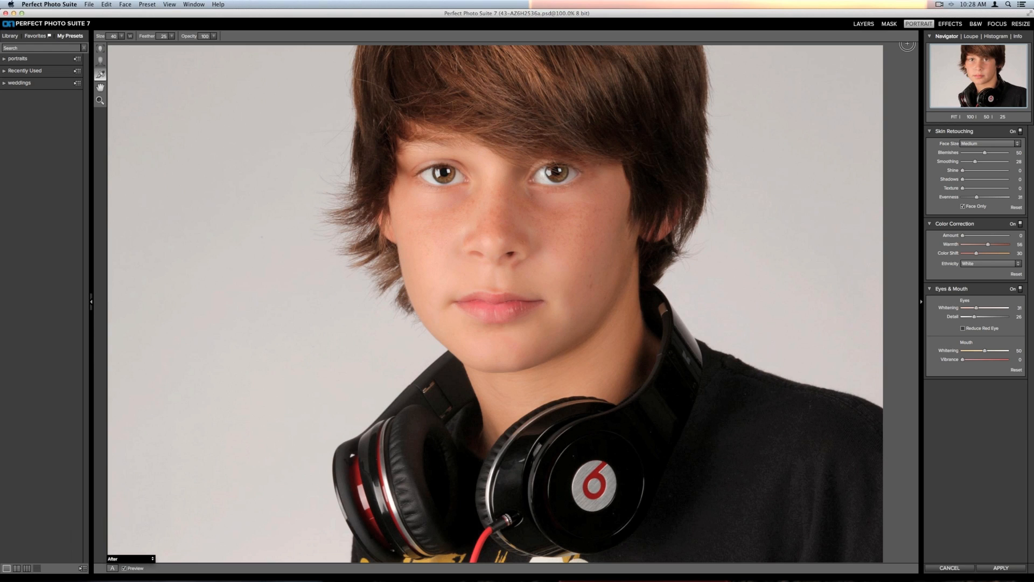
pyautogui.press('super+p')
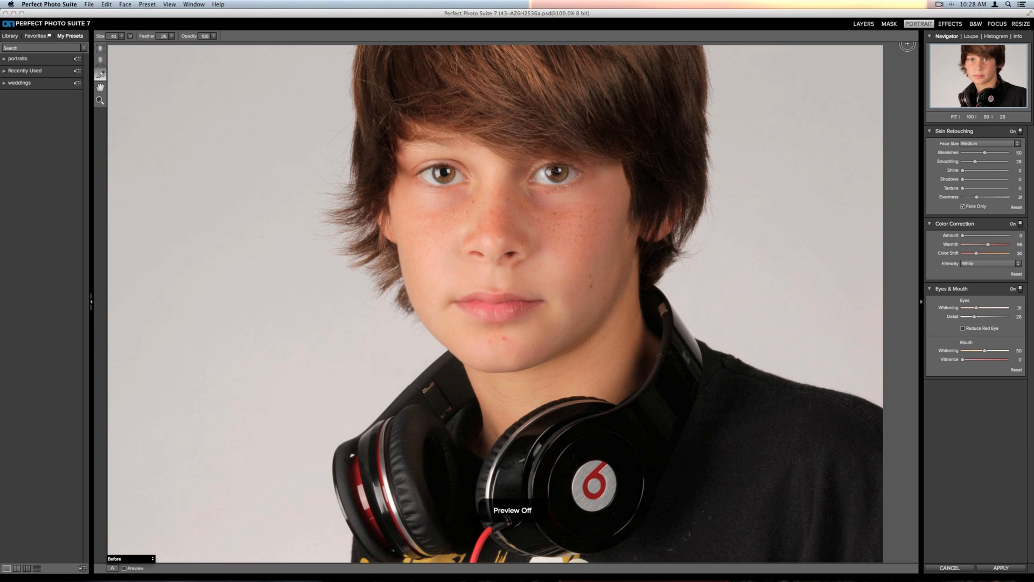
pyautogui.press('super+p')
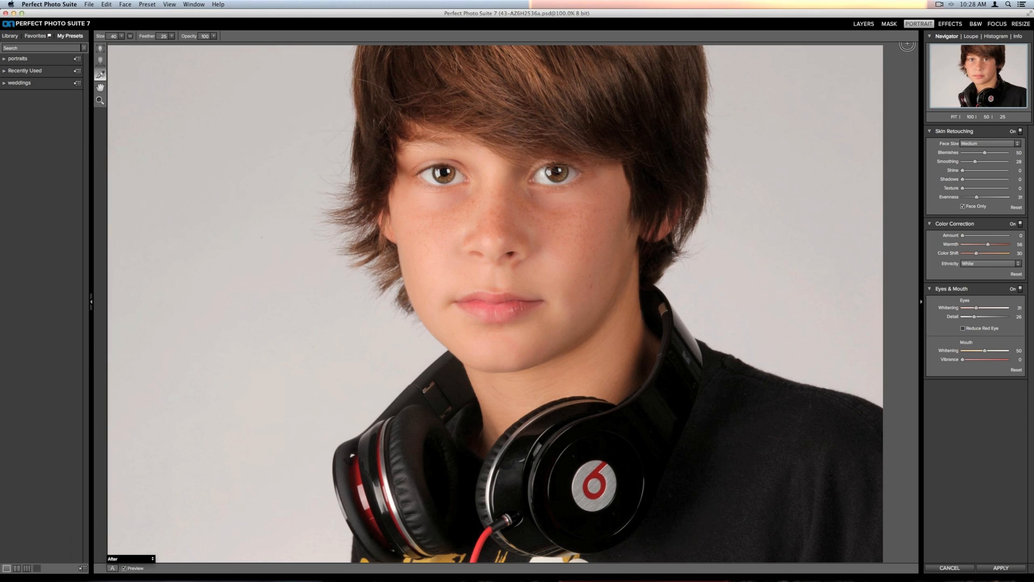
pyautogui.press('super+p')
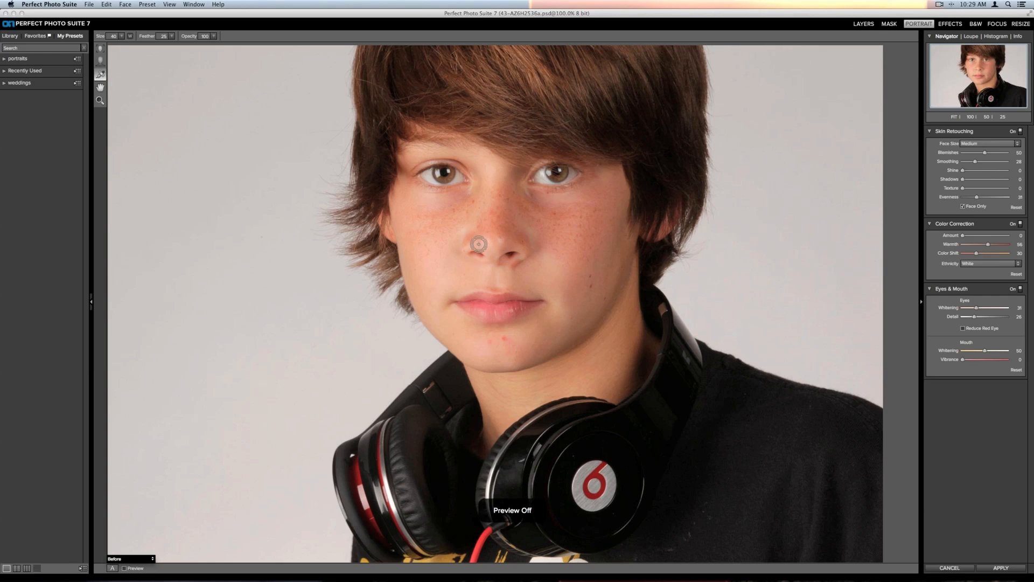
pyautogui.press('super+p')
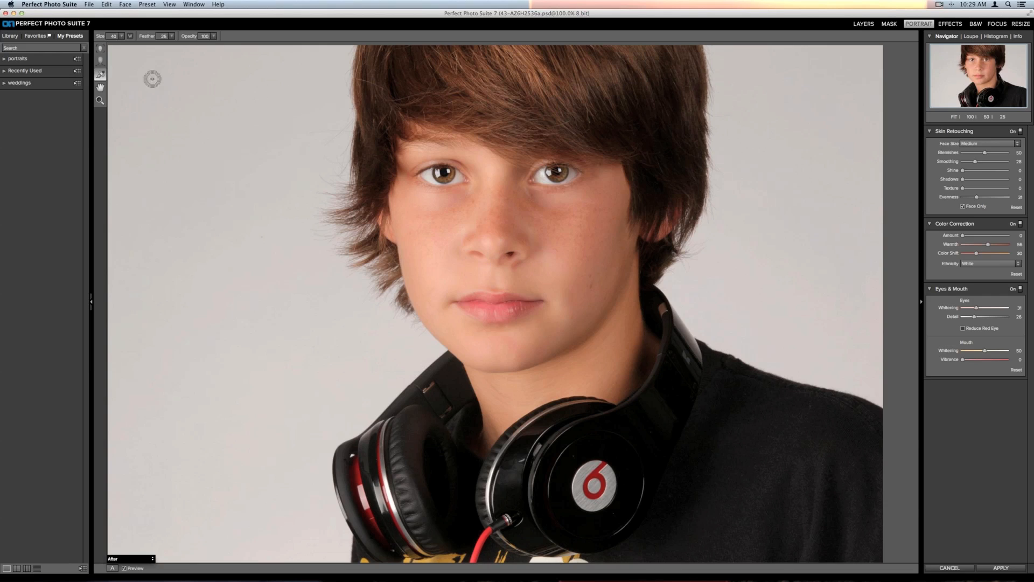
# Set the opacity of the Not Skin face mask brush to about 37
pyautogui.click(100, 61)
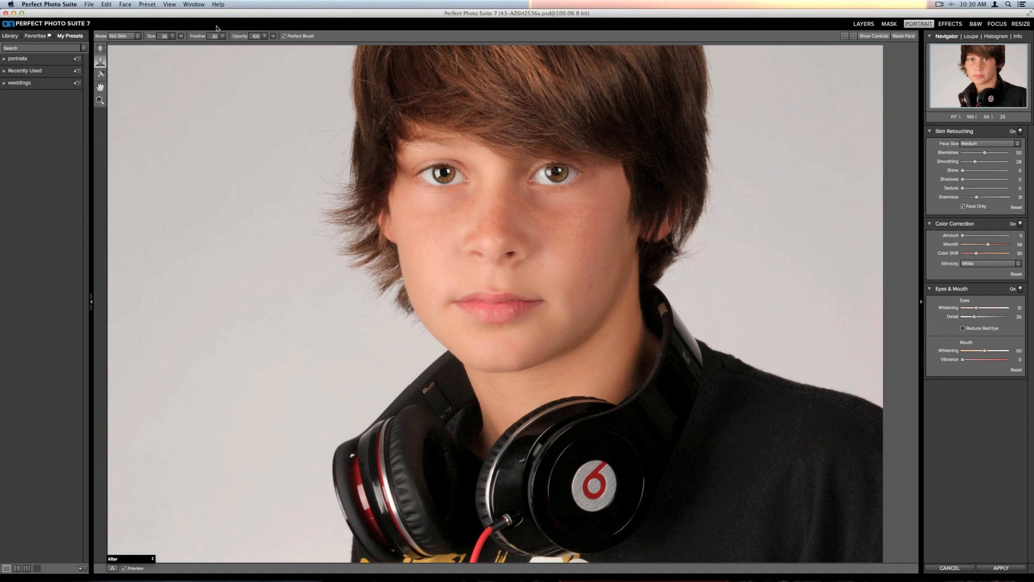
pyautogui.moveTo(243, 36); pyautogui.dragTo(201, 31)
# Compare the retouched portrait with the original once more and apply the Portrait retouching
pyautogui.press('super+p')
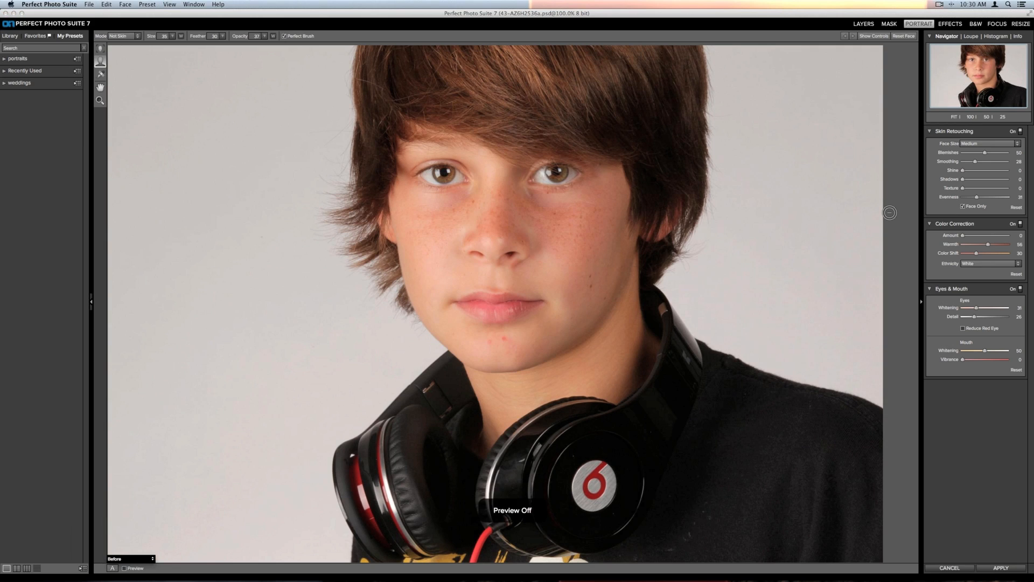
pyautogui.press('super+p')
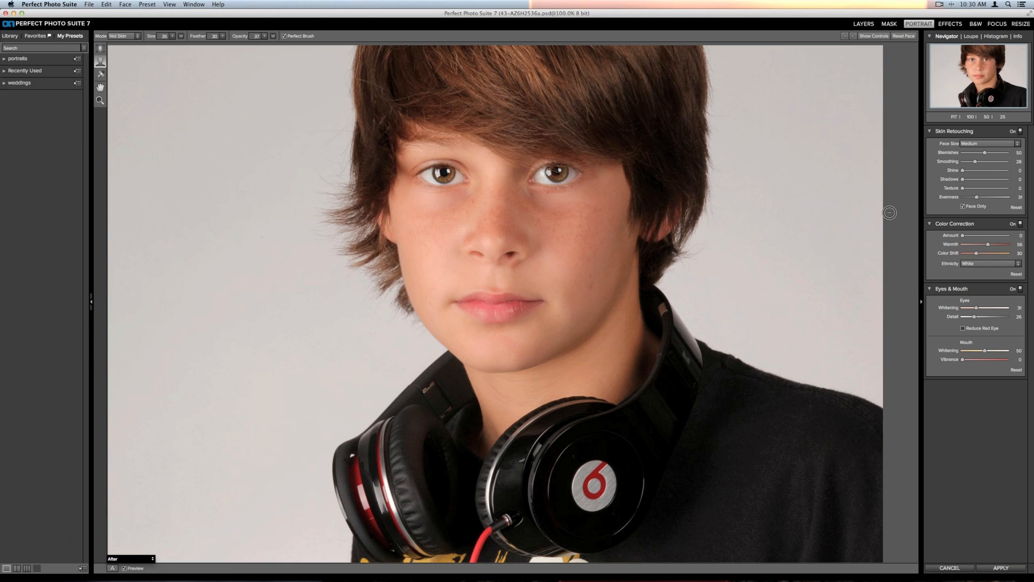
pyautogui.press('super+p')
pyautogui.press('super+p')
pyautogui.click(999, 569)
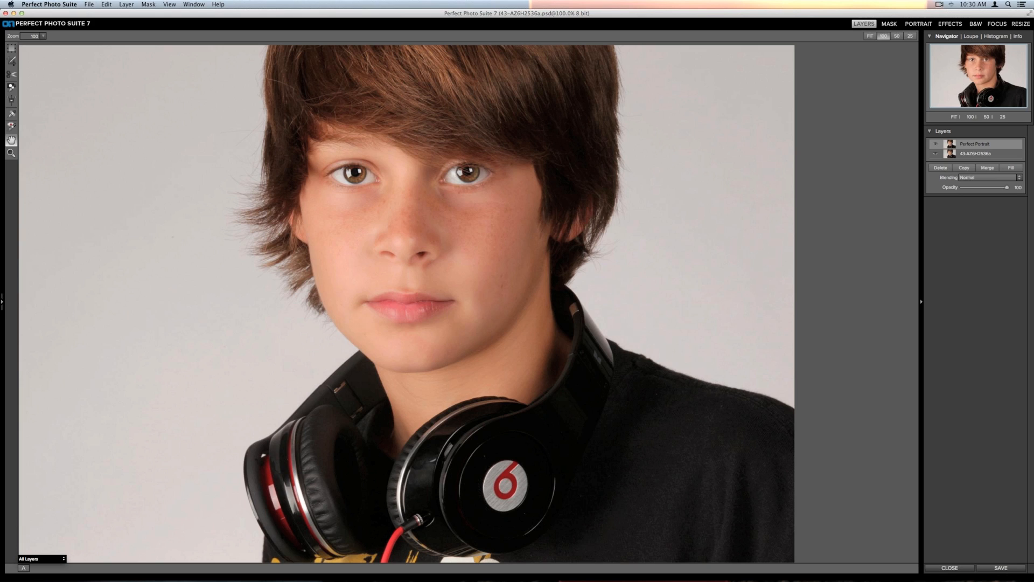
pyautogui.press('super+Tab')
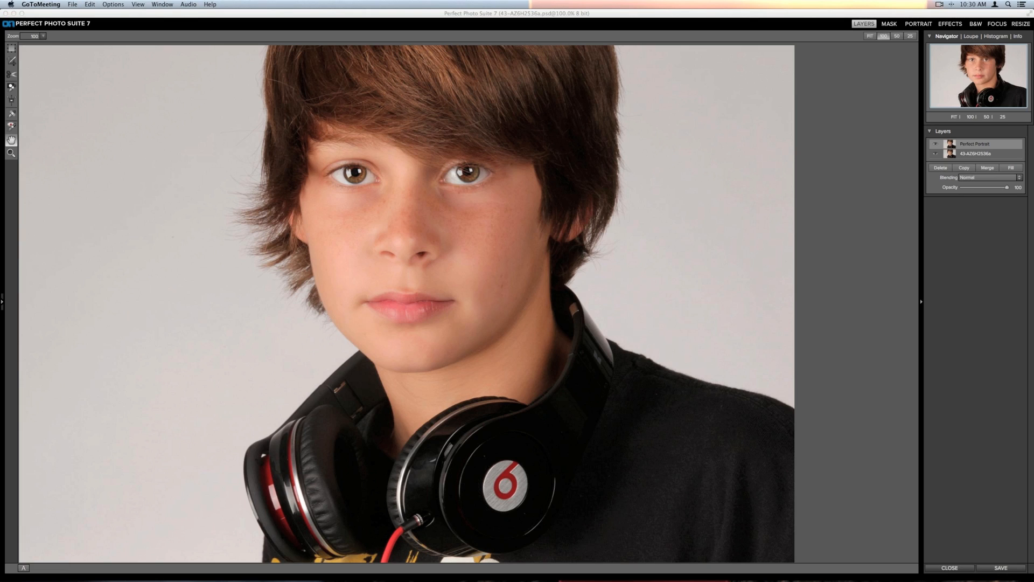
pyautogui.click(694, 22)
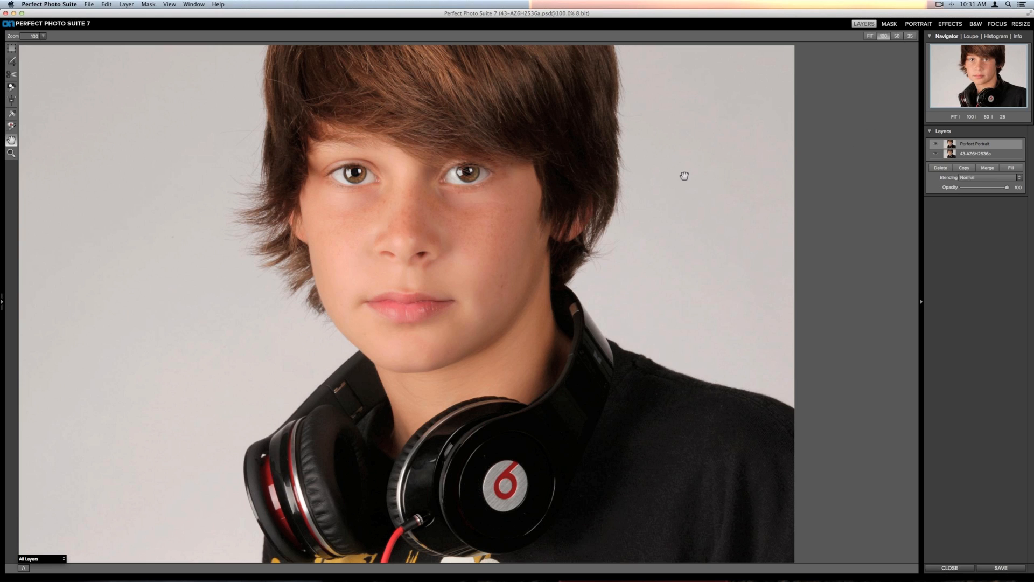
# Reveal the image browser with large thumbnails and look through the photos in the demo folder
pyautogui.click(3, 303)
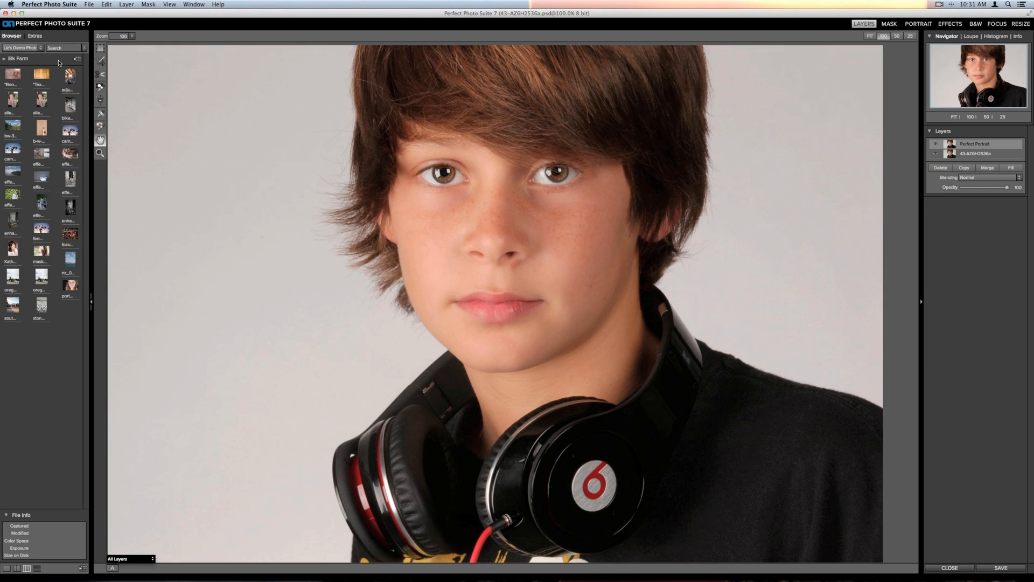
pyautogui.click(7, 568)
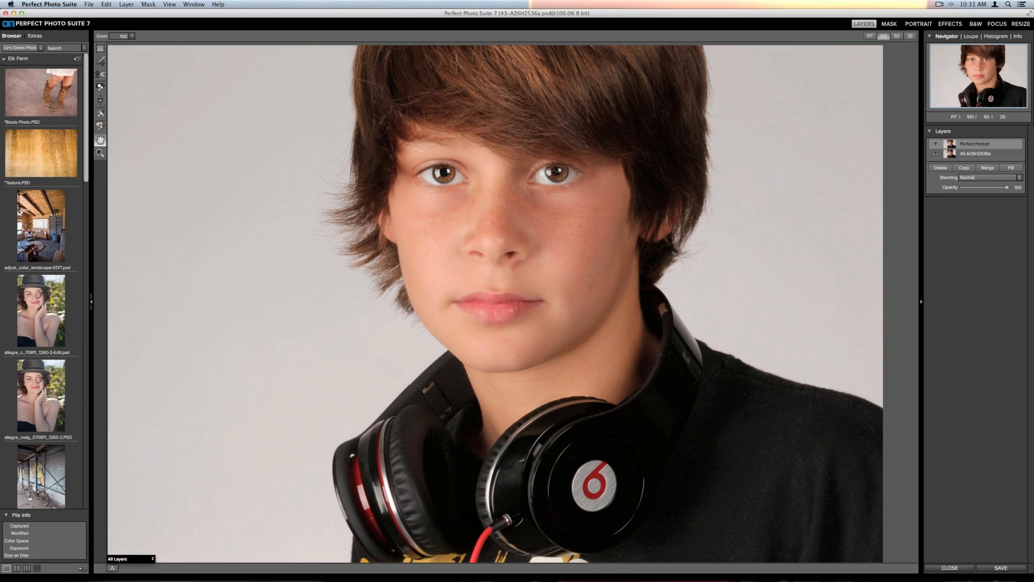
pyautogui.scroll(-15, 22, 138)
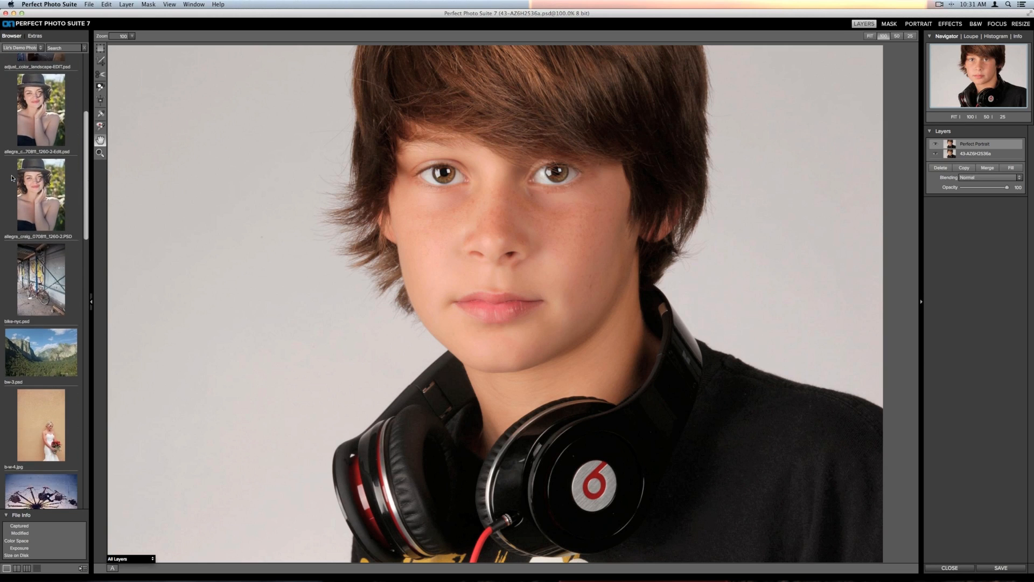
pyautogui.scroll(10, 12, 177)
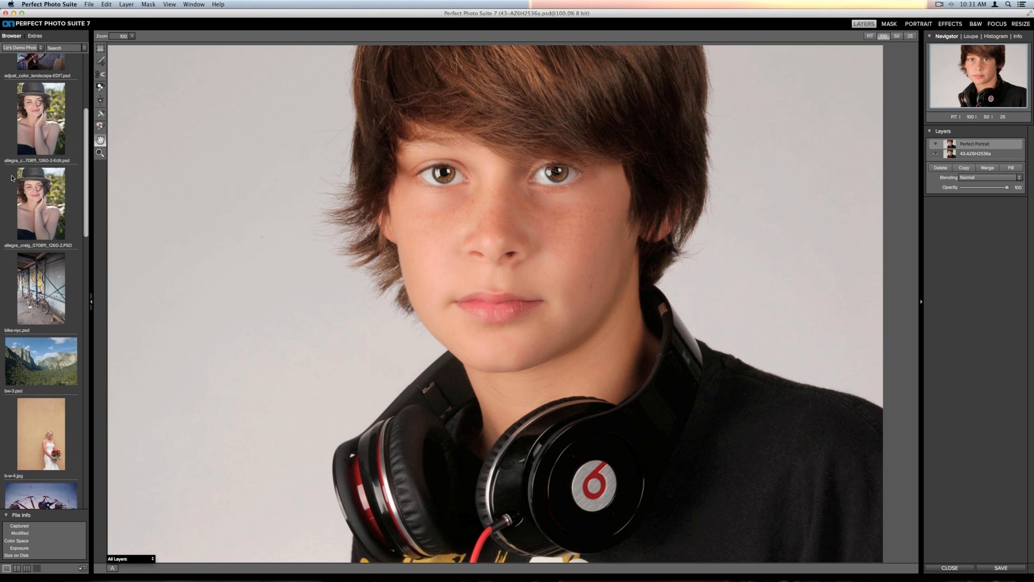
pyautogui.scroll(-10, 12, 177)
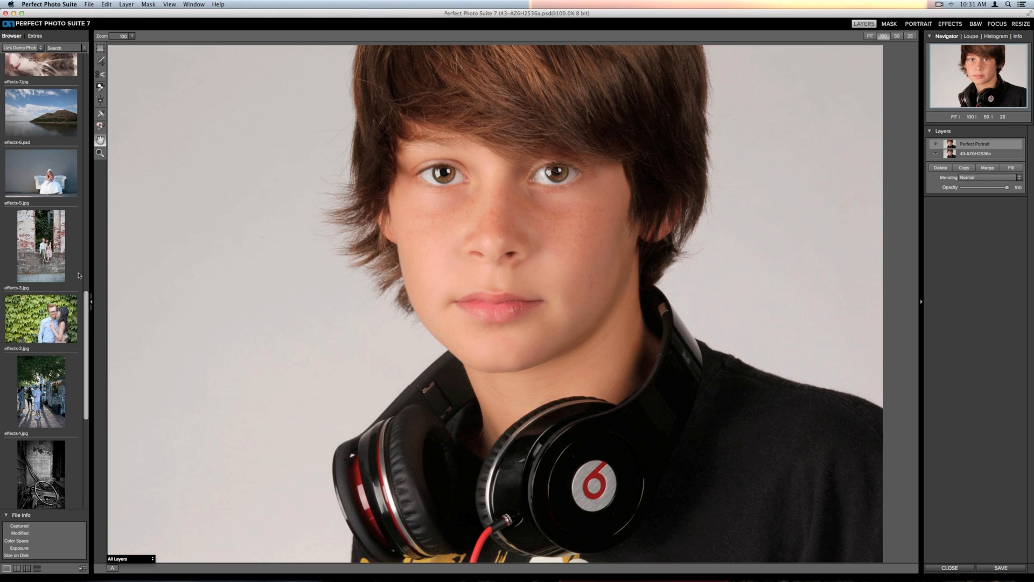
pyautogui.scroll(-8, 78, 275)
pyautogui.scroll(-3, 78, 275)
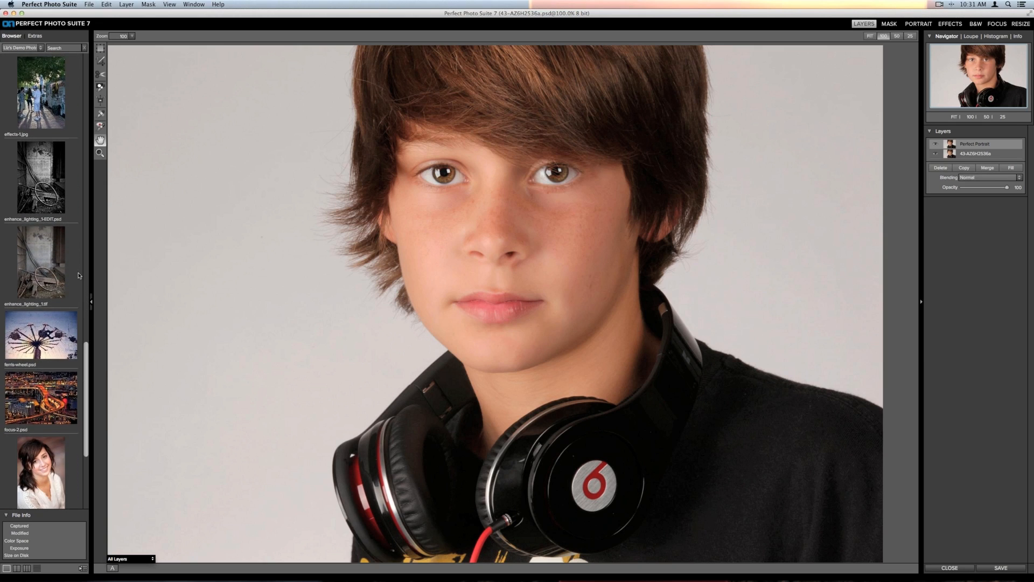
pyautogui.scroll(-6, 45, 321)
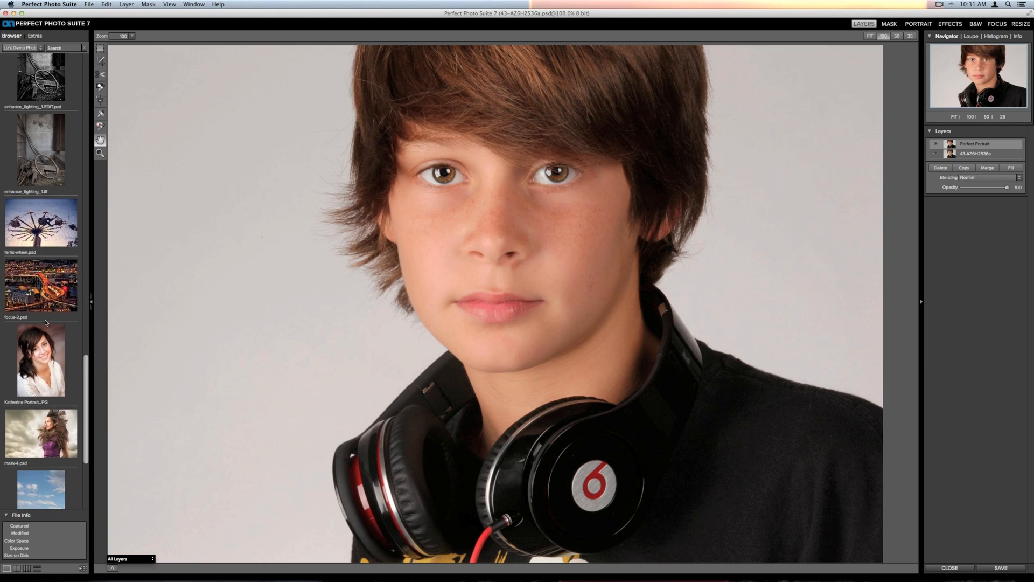
pyautogui.scroll(-7, 82, 310)
pyautogui.scroll(-2, 82, 310)
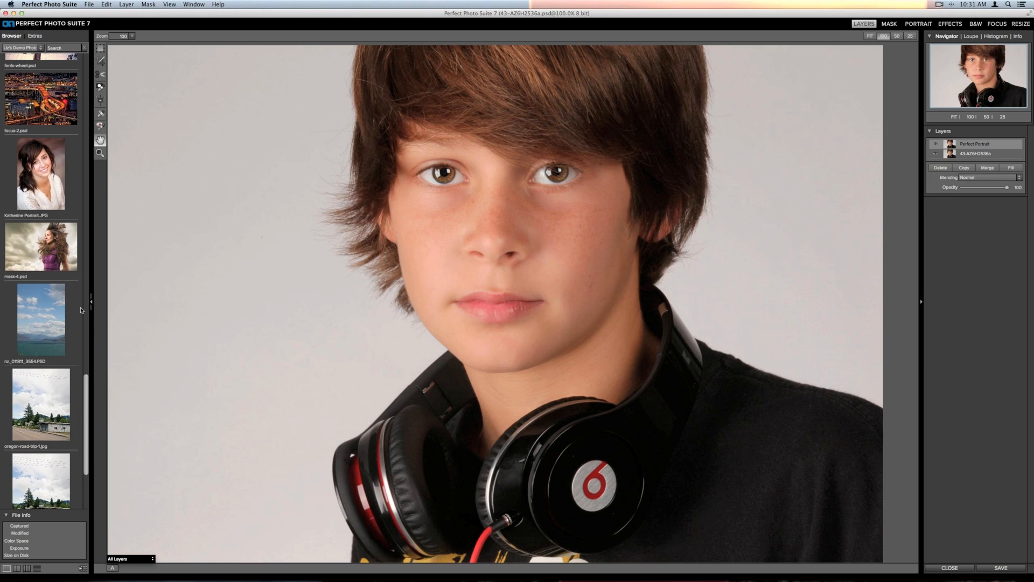
pyautogui.scroll(20, 50, 308)
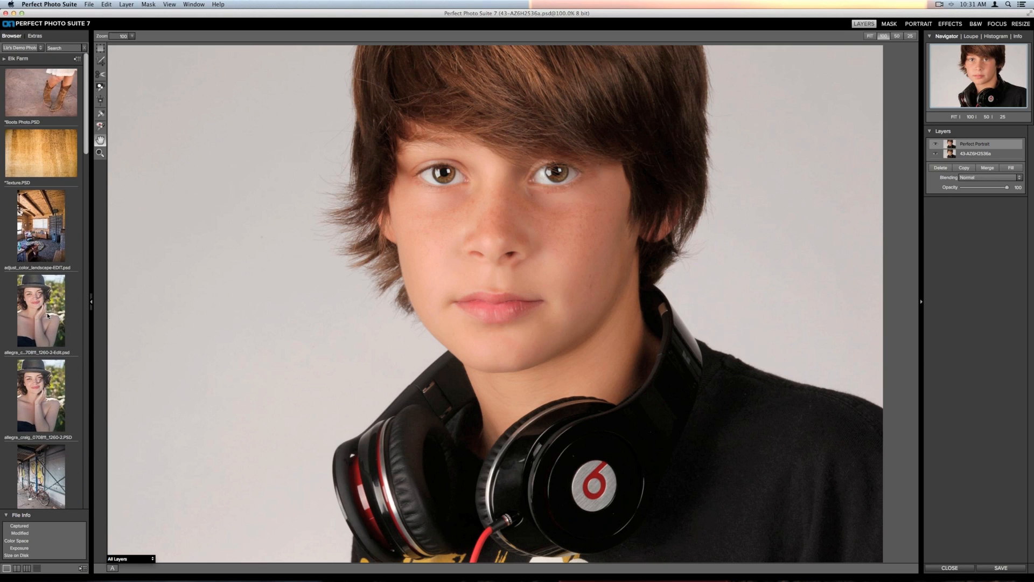
# Expand the Walls category of the Extras backgrounds and look through its wall images
pyautogui.click(35, 36)
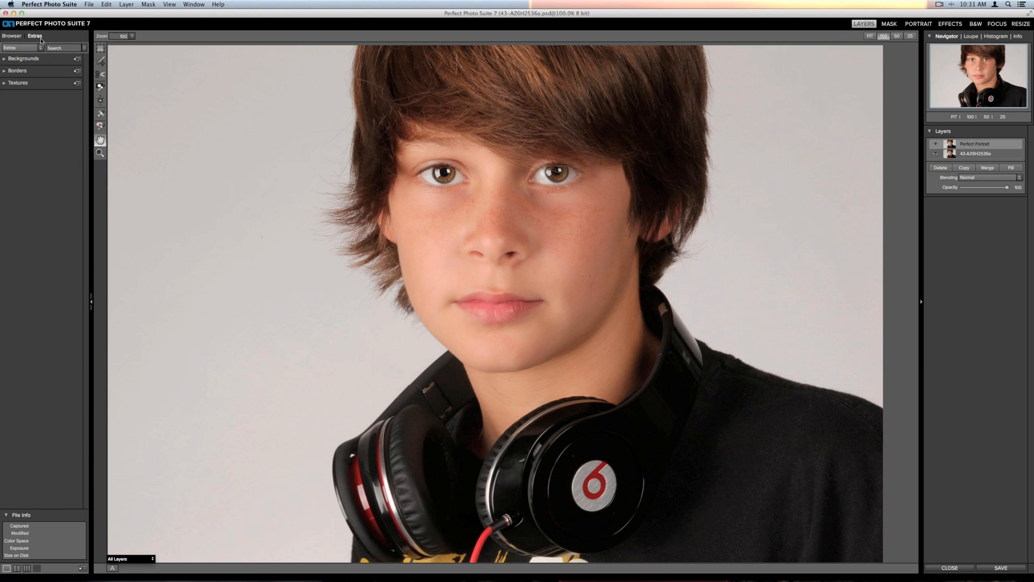
pyautogui.click(26, 63)
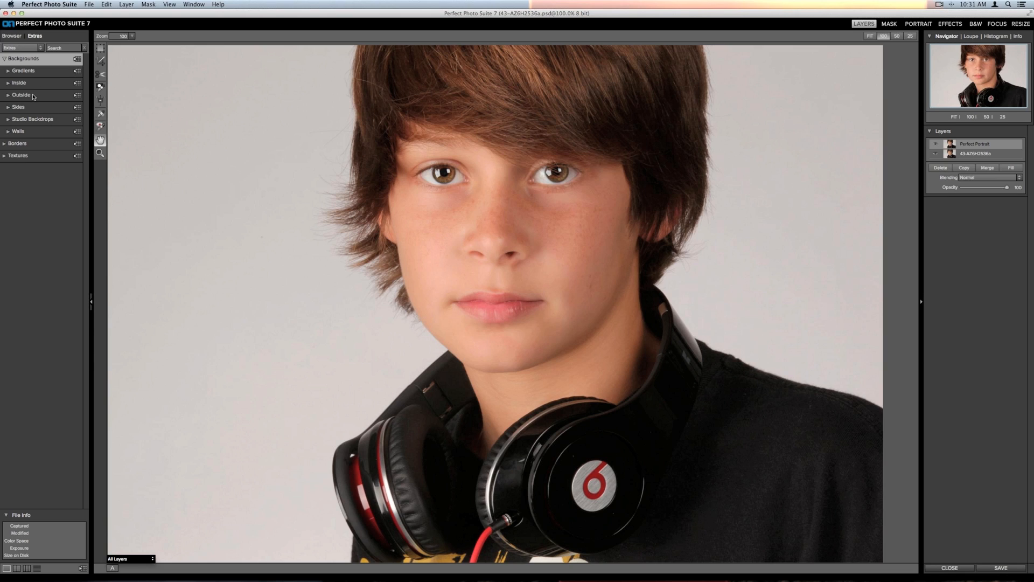
pyautogui.click(33, 134)
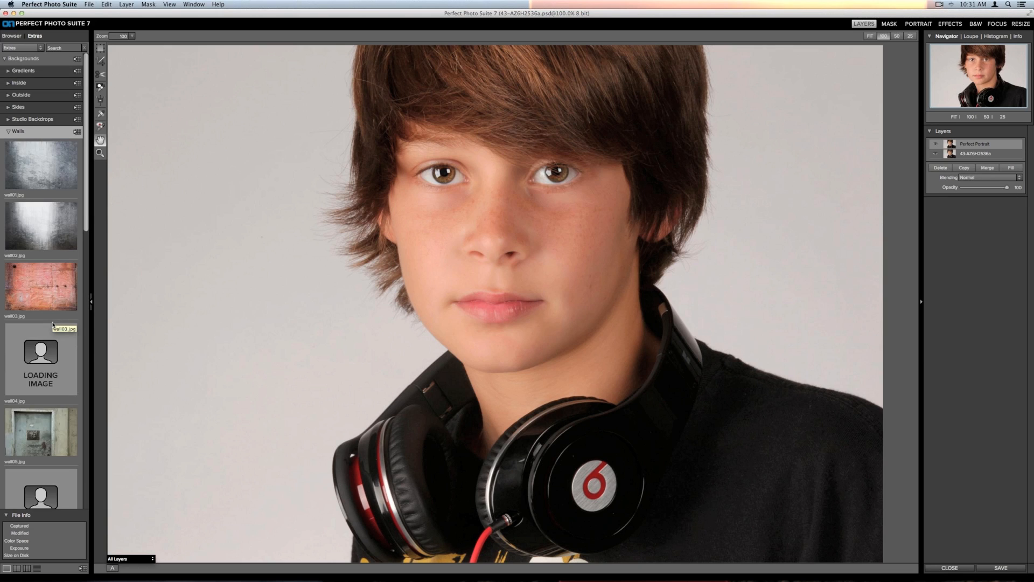
pyautogui.scroll(-10, 60, 299)
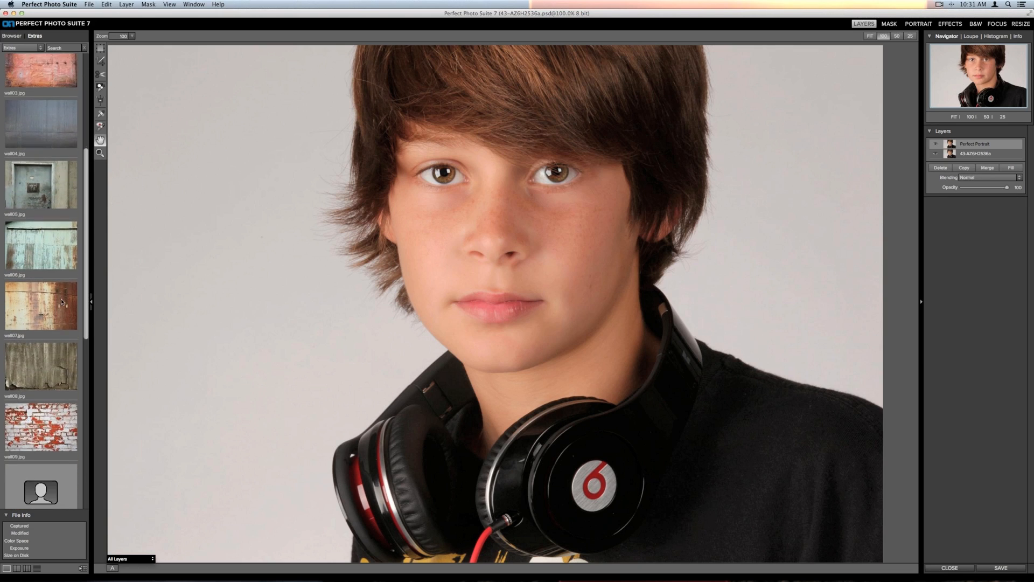
pyautogui.scroll(-8, 60, 299)
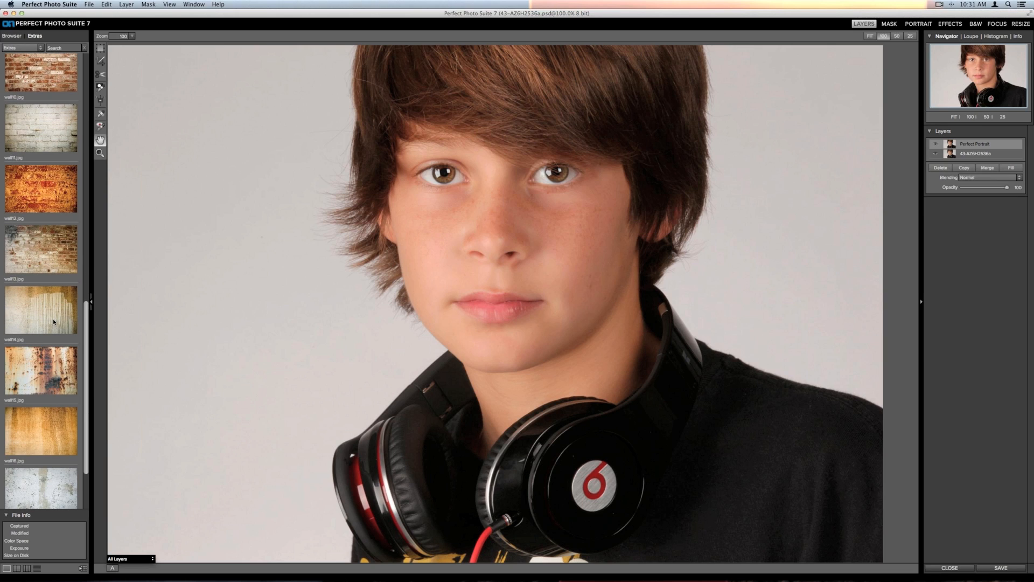
pyautogui.scroll(-3, 53, 321)
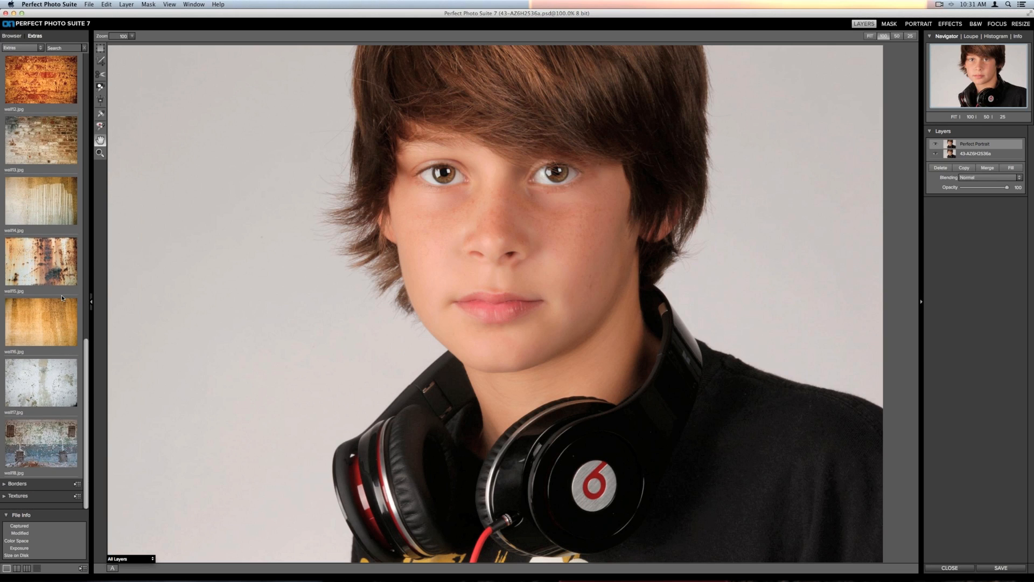
pyautogui.scroll(20, 61, 295)
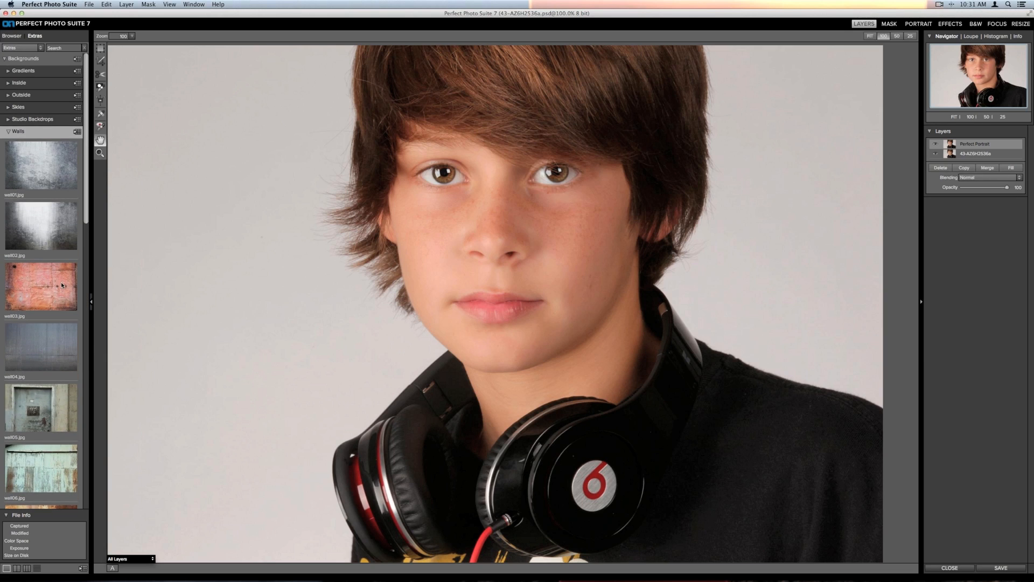
# Expand the Outside category of the Extras backgrounds and look through its images
pyautogui.click(31, 95)
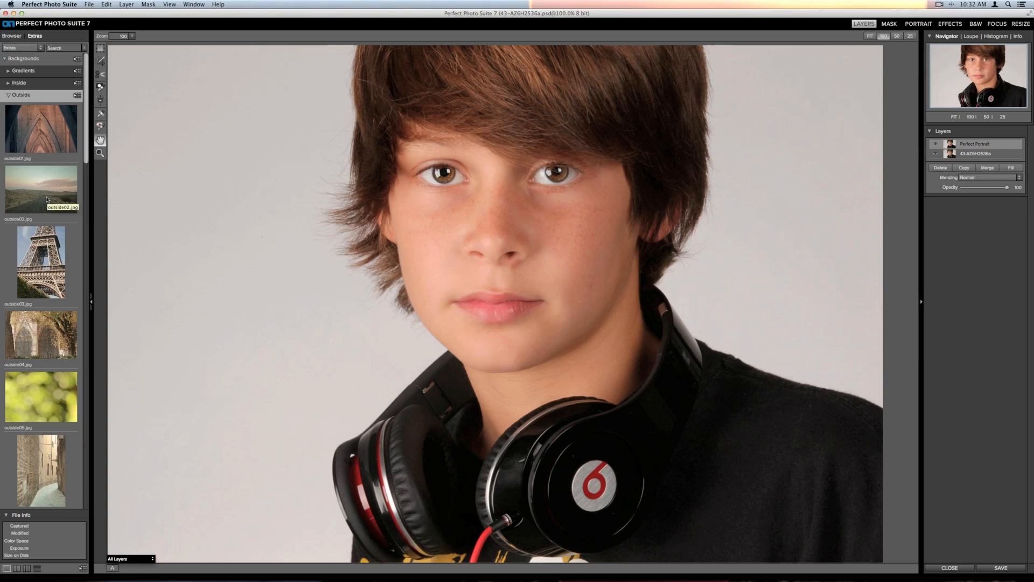
pyautogui.scroll(-1, 46, 199)
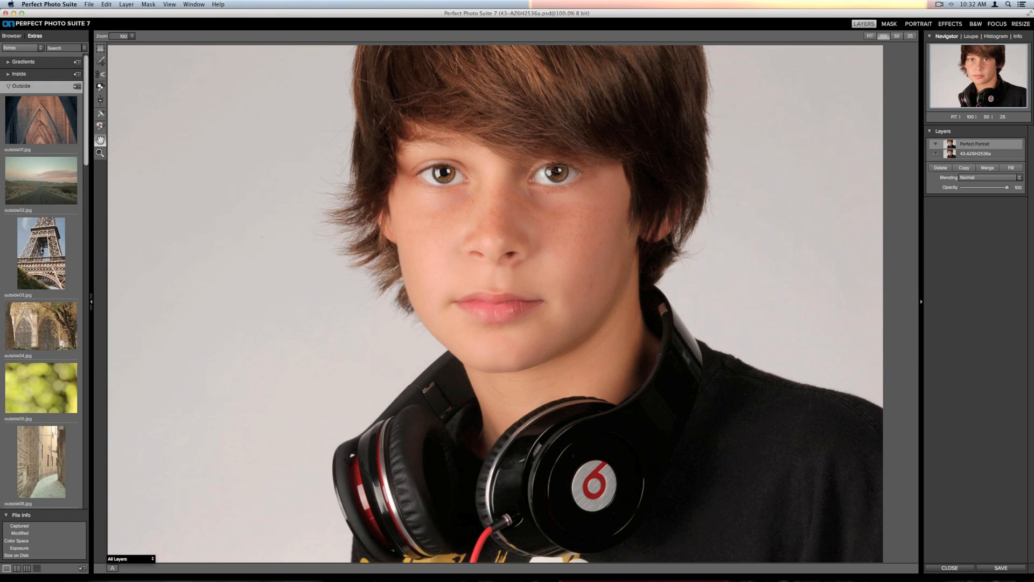
pyautogui.scroll(-10, 42, 249)
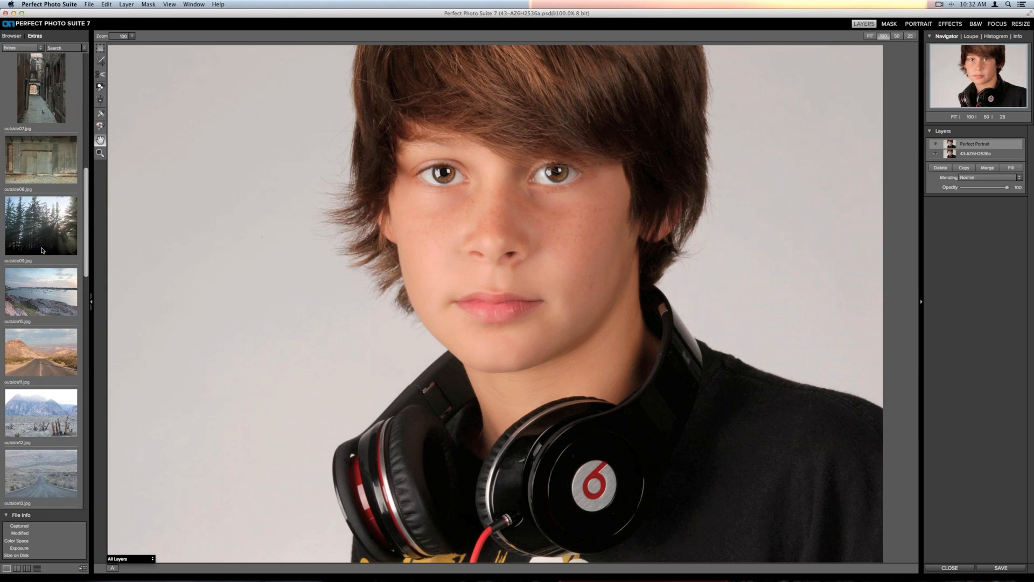
pyautogui.scroll(-5, 42, 250)
pyautogui.scroll(-10, 42, 249)
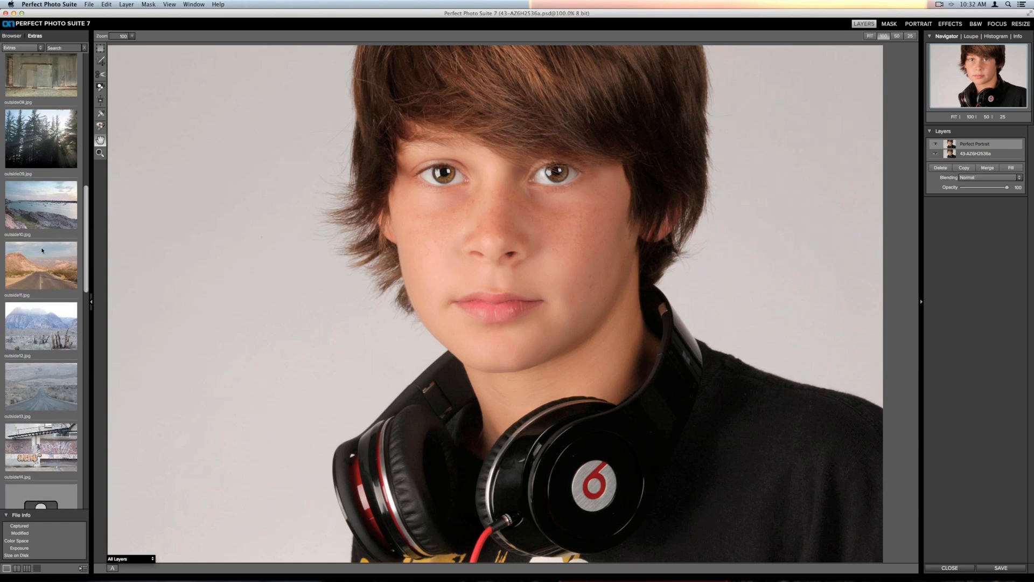
pyautogui.scroll(-3, 42, 250)
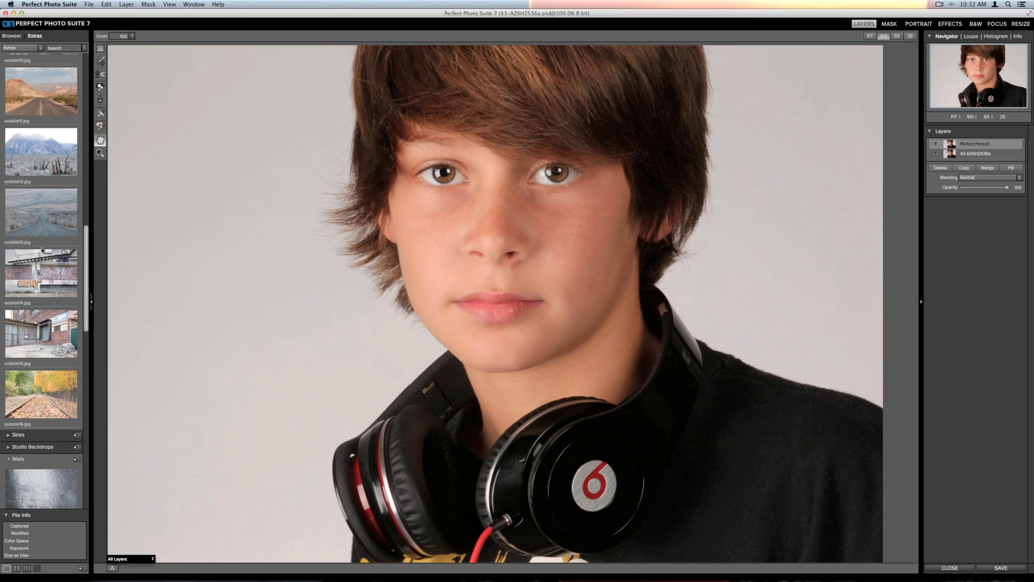
pyautogui.scroll(5, 47, 220)
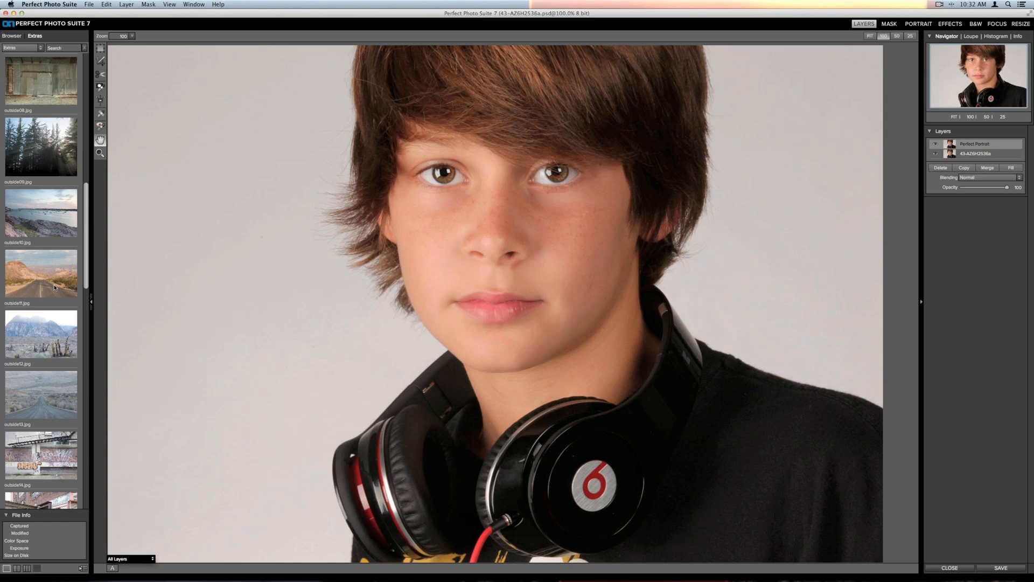
pyautogui.scroll(6, 54, 287)
pyautogui.scroll(2, 54, 287)
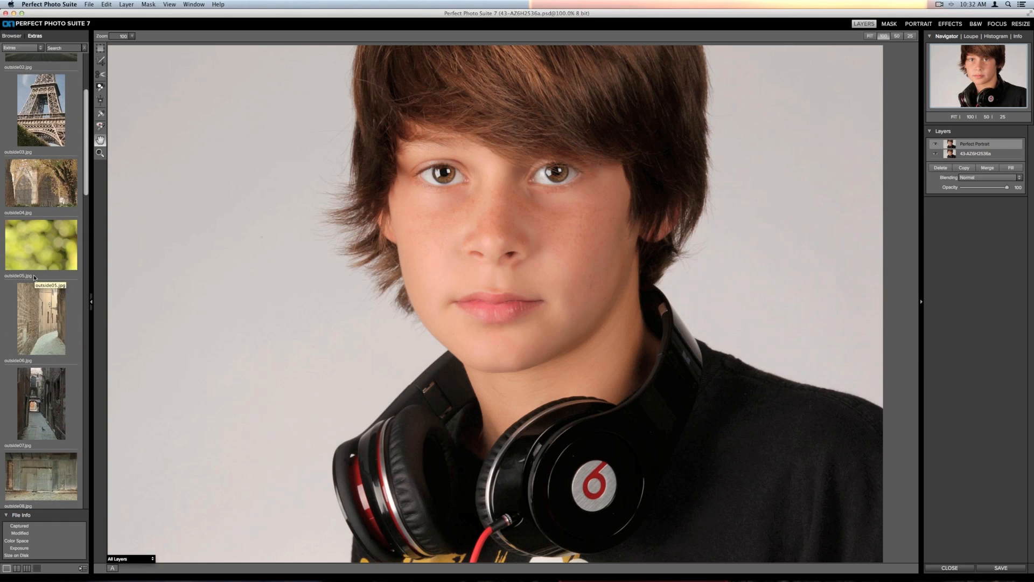
# Add outside05.jpg to the open image as a new layer and place it directly beneath the Perfect Portrait layer
pyautogui.click(50, 238)
pyautogui.doubleClick(50, 238)
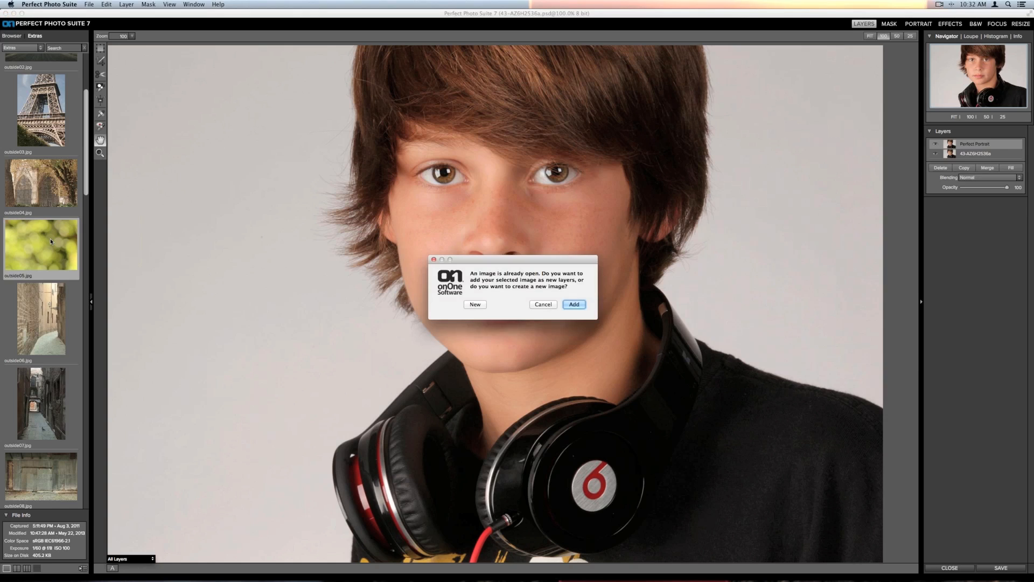
pyautogui.click(575, 304)
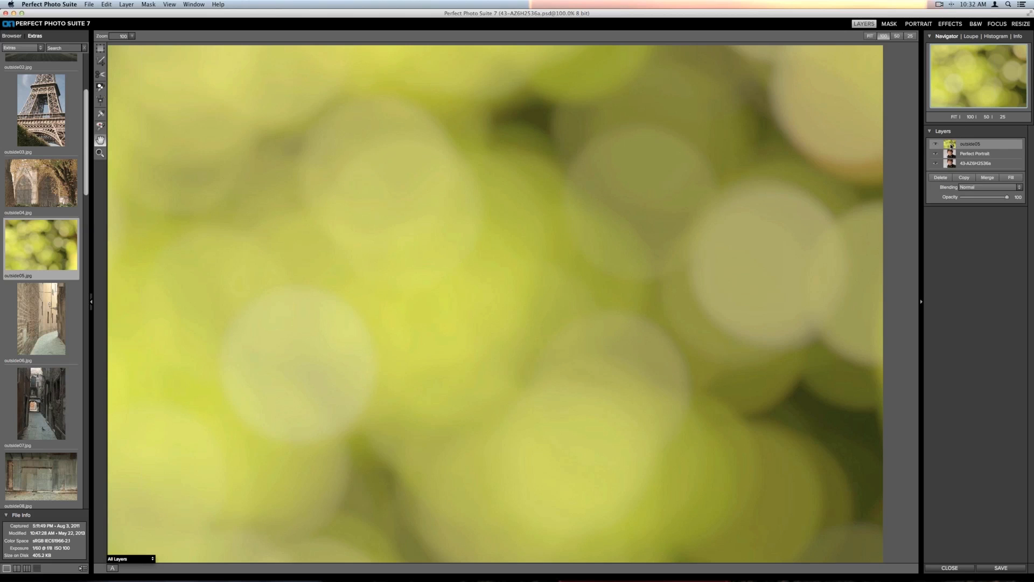
pyautogui.moveTo(950, 145); pyautogui.dragTo(964, 156)
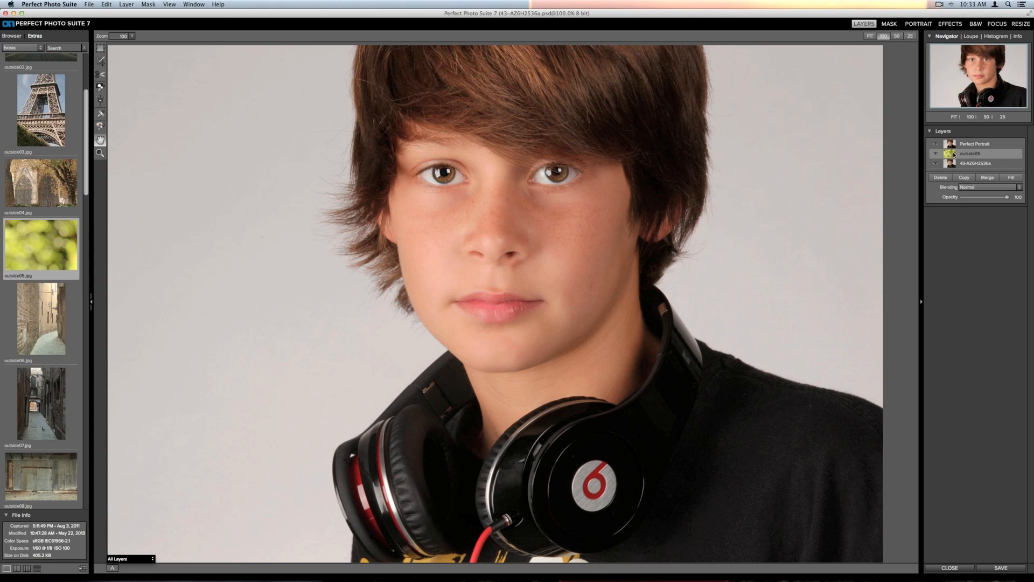
# Transform the outside05 layer so it fills the canvas, and apply the transformation
pyautogui.click(102, 48)
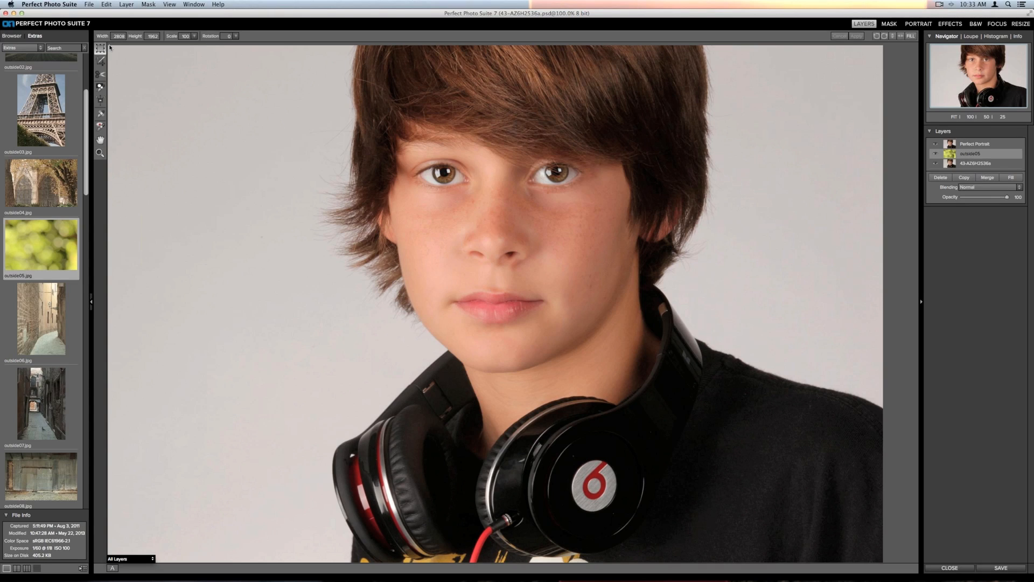
pyautogui.press('super+minus')
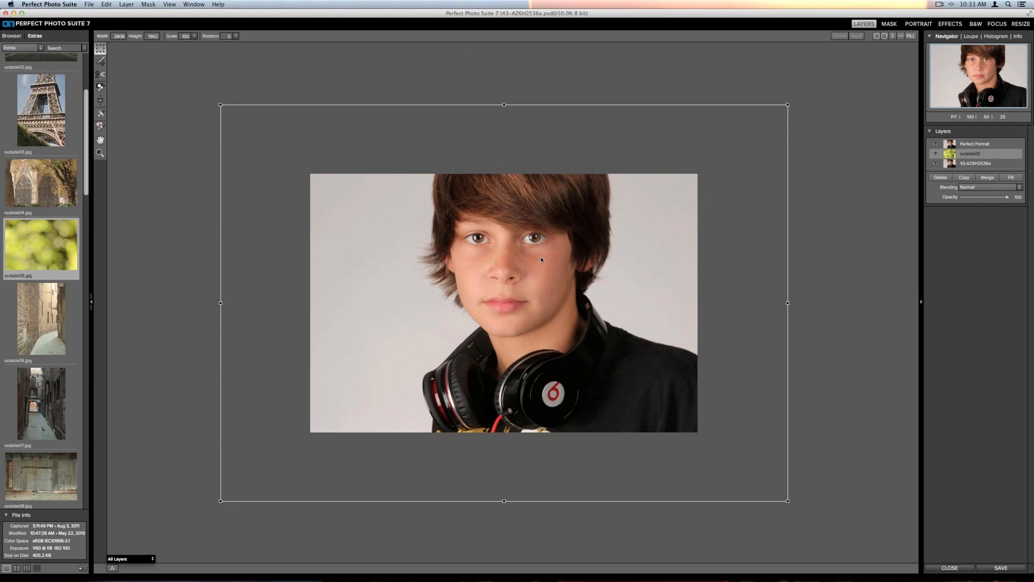
pyautogui.click(910, 36)
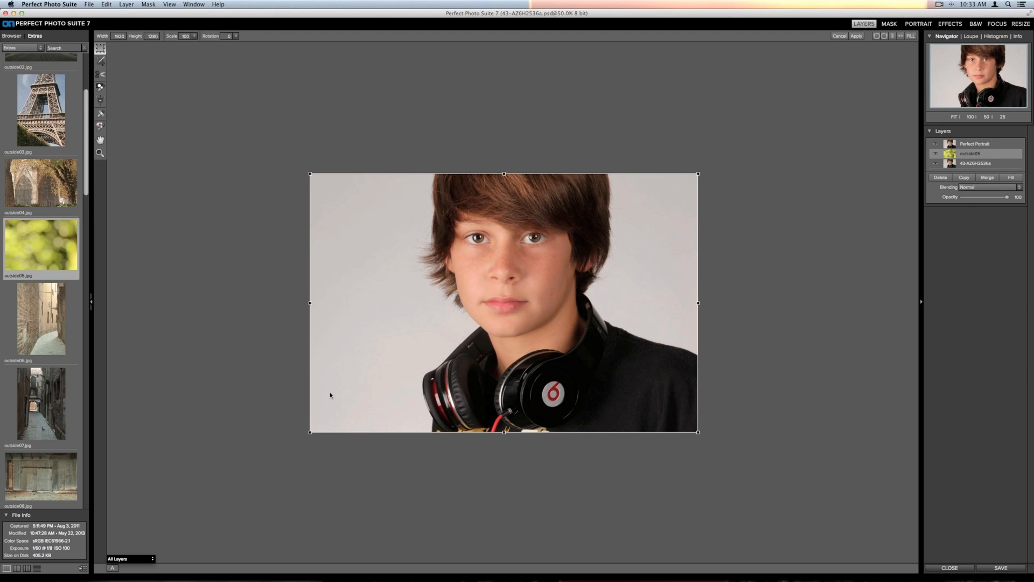
pyautogui.press('super+0')
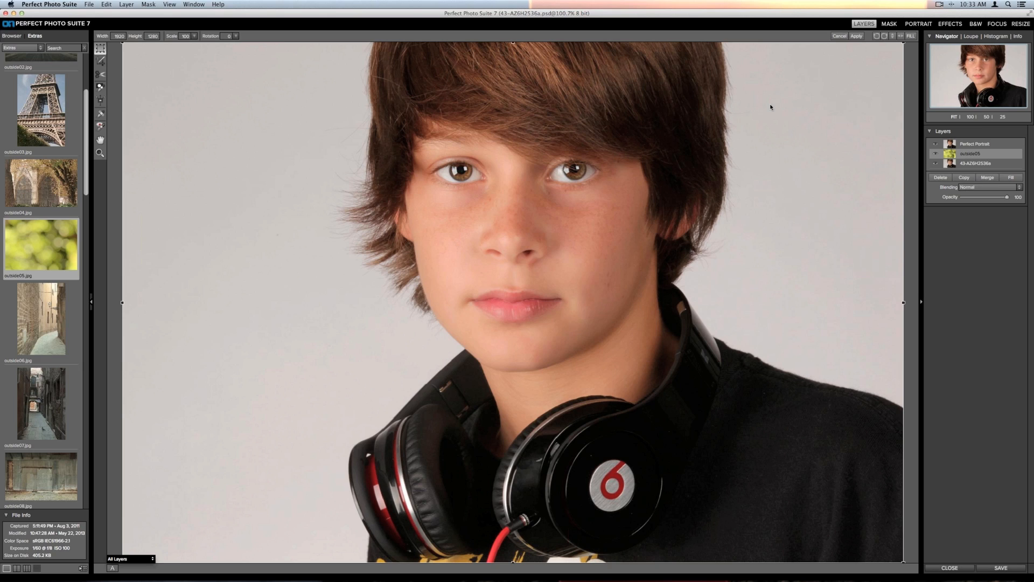
pyautogui.click(856, 36)
# Open the Perfect Portrait layer in Mask and brush away the gray backdrop on both sides of the boy
pyautogui.click(949, 144)
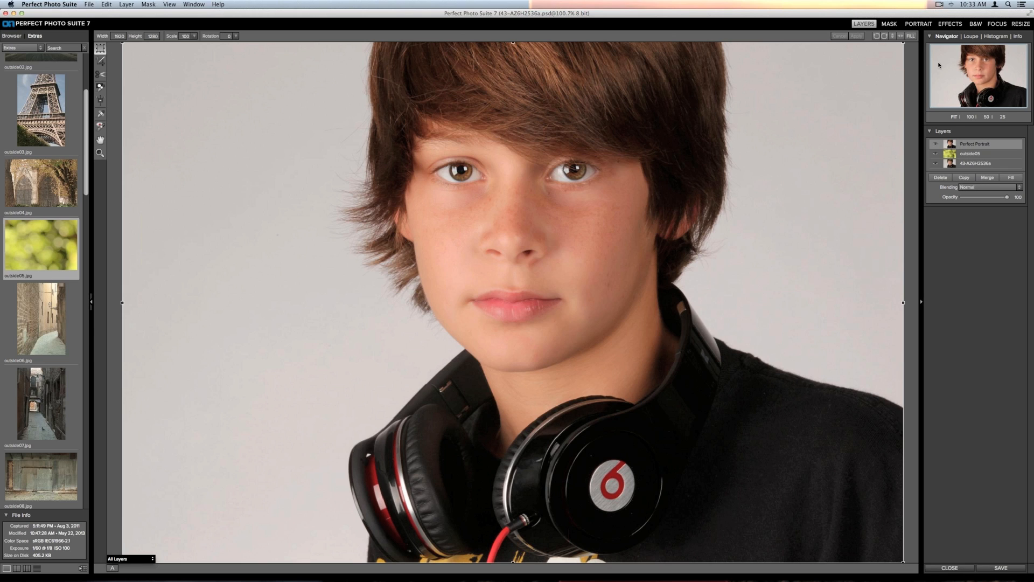
pyautogui.click(889, 23)
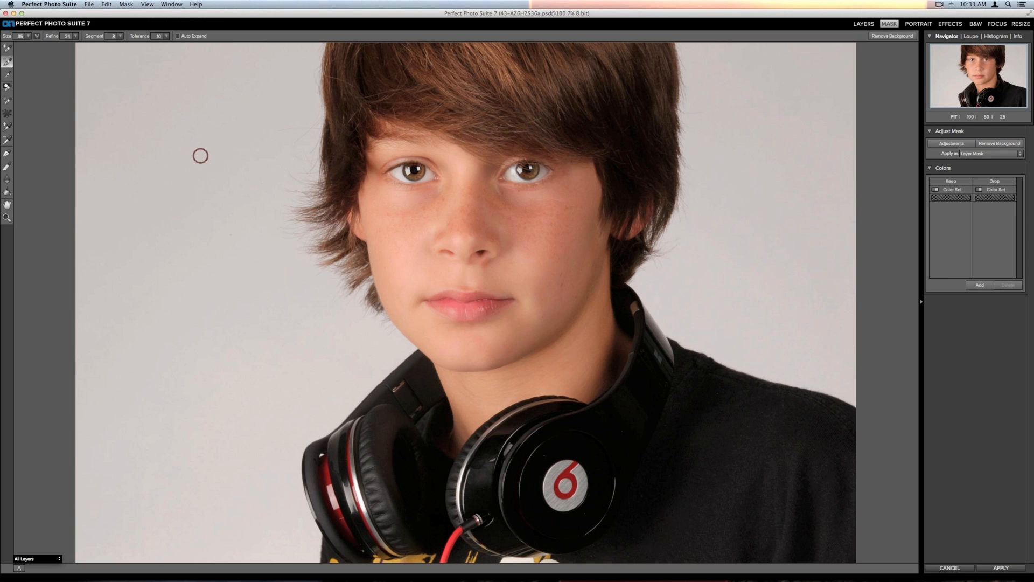
pyautogui.moveTo(201, 156)
pyautogui.mouseDown()
pyautogui.moveTo(179, 286)
pyautogui.moveTo(194, 459)
pyautogui.mouseUp()
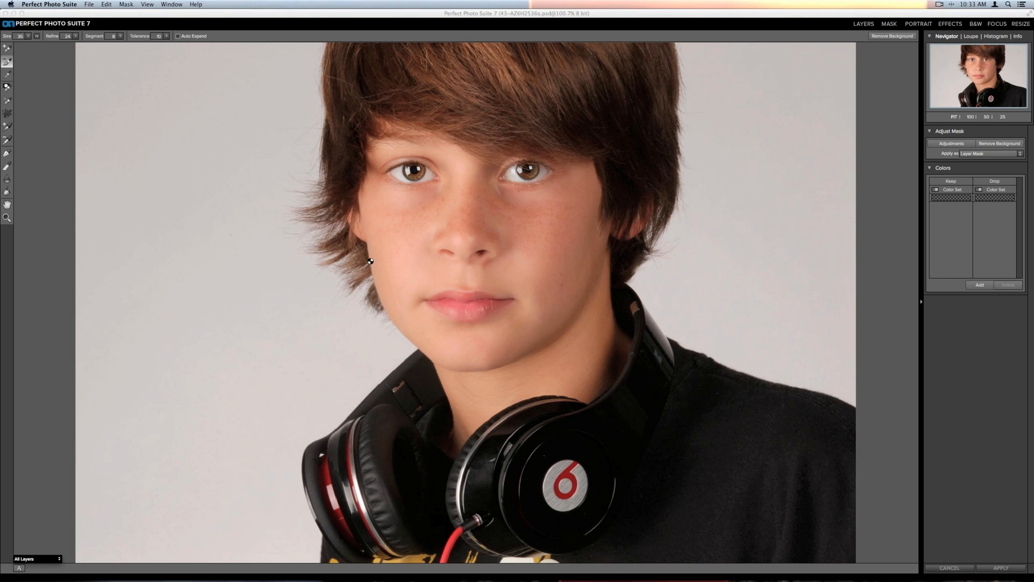
pyautogui.moveTo(781, 62)
pyautogui.mouseDown()
pyautogui.moveTo(786, 175)
pyautogui.moveTo(758, 308)
pyautogui.mouseUp()
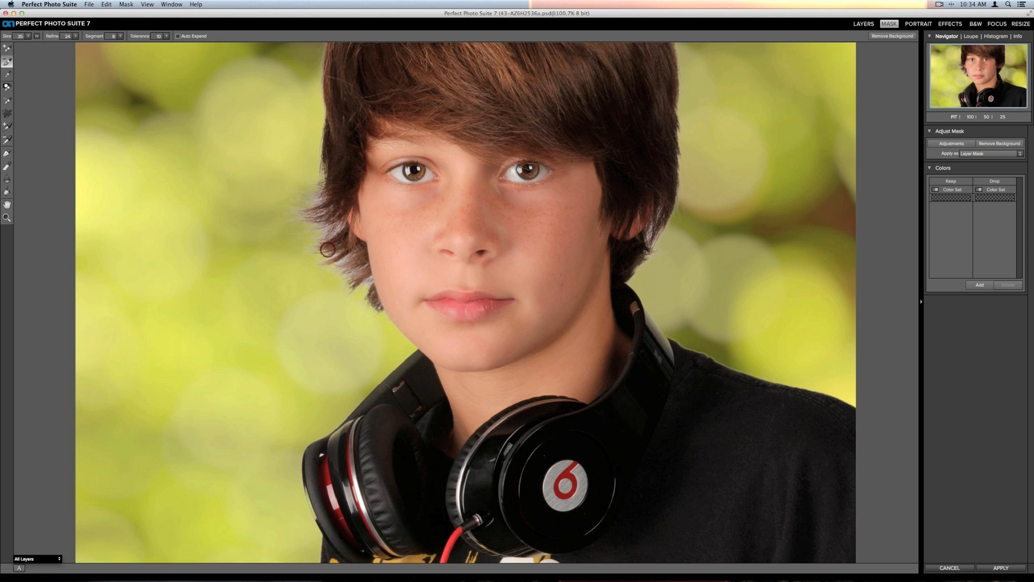
# Refine the mask along both edges of the boy's hair with Color Decontamination on
pyautogui.click(6, 76)
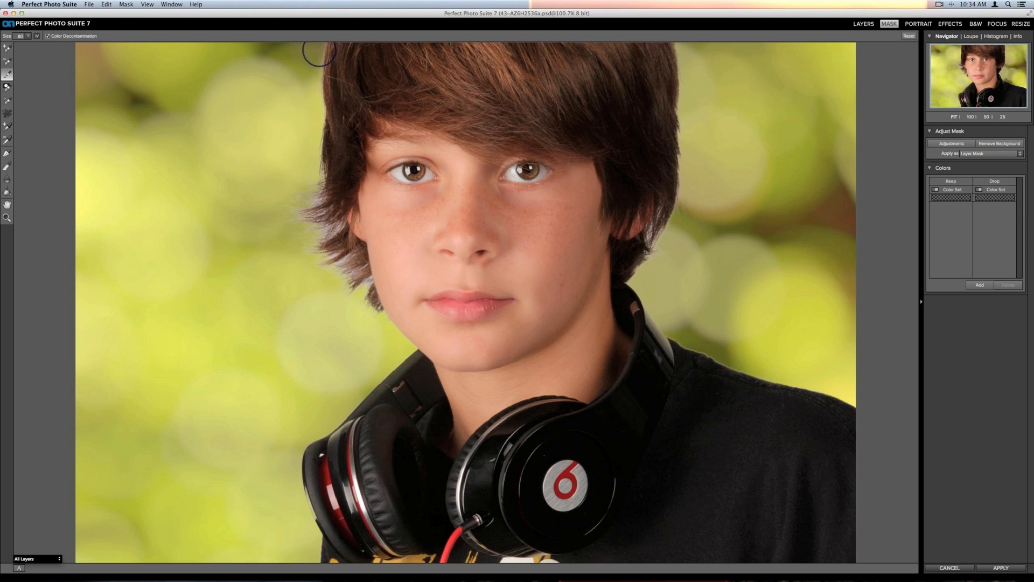
pyautogui.moveTo(319, 53)
pyautogui.mouseDown()
pyautogui.moveTo(321, 184)
pyautogui.moveTo(295, 199)
pyautogui.moveTo(297, 216)
pyautogui.moveTo(325, 213)
pyautogui.moveTo(314, 233)
pyautogui.moveTo(334, 237)
pyautogui.moveTo(320, 257)
pyautogui.moveTo(349, 257)
pyautogui.moveTo(344, 285)
pyautogui.moveTo(359, 278)
pyautogui.moveTo(380, 335)
pyautogui.mouseUp()
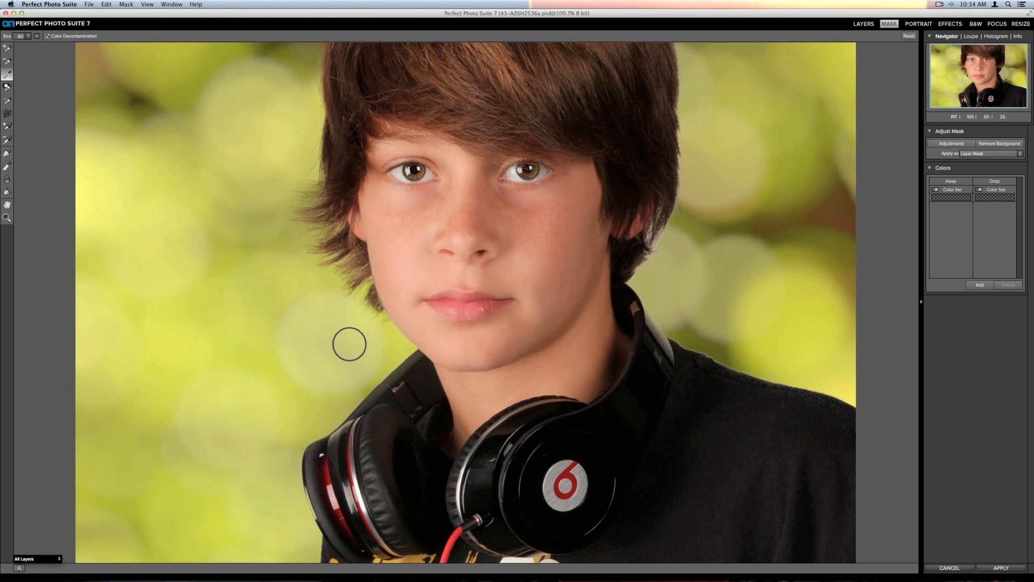
pyautogui.moveTo(302, 245); pyautogui.dragTo(284, 232)
pyautogui.moveTo(685, 54)
pyautogui.mouseDown()
pyautogui.moveTo(683, 184)
pyautogui.moveTo(639, 275)
pyautogui.mouseUp()
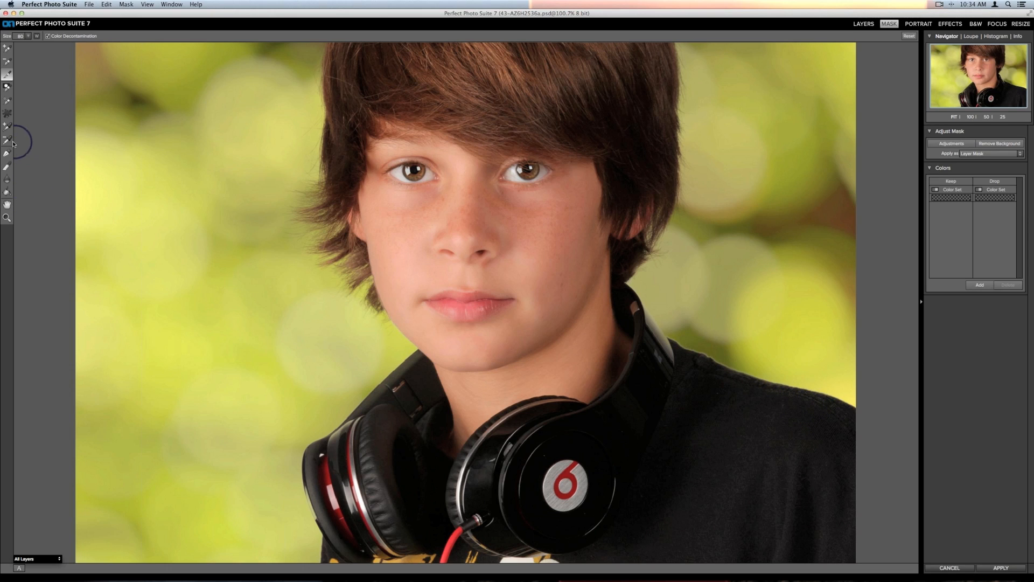
# Set the mask's Chisel brush to size 80 and amount 24 in Remove mode, and apply the mask
pyautogui.click(6, 168)
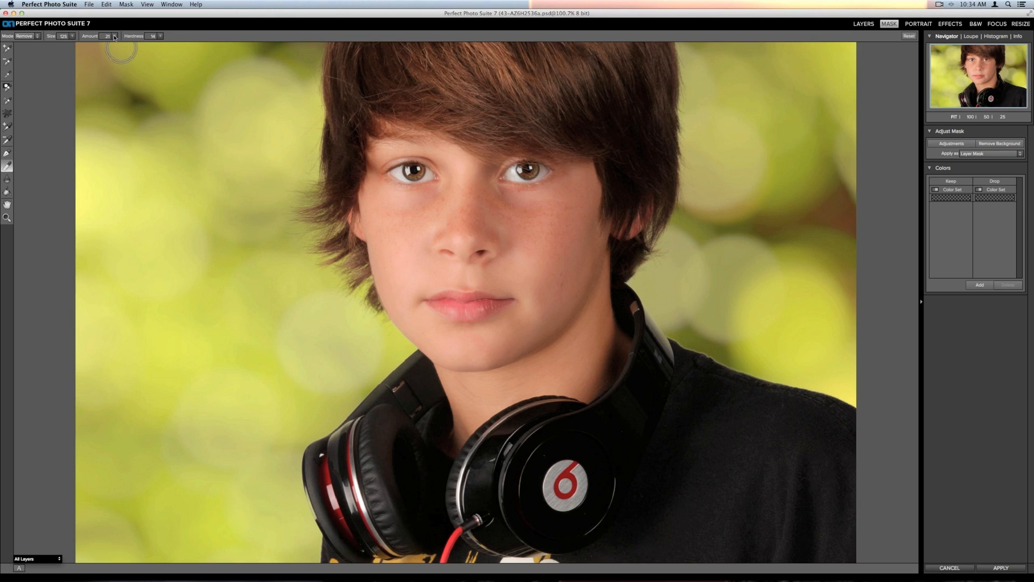
pyautogui.moveTo(89, 38); pyautogui.dragTo(94, 38)
pyautogui.press(']')
pyautogui.press(']')
pyautogui.moveTo(89, 38); pyautogui.dragTo(80, 37)
pyautogui.press('[')
pyautogui.press('[')
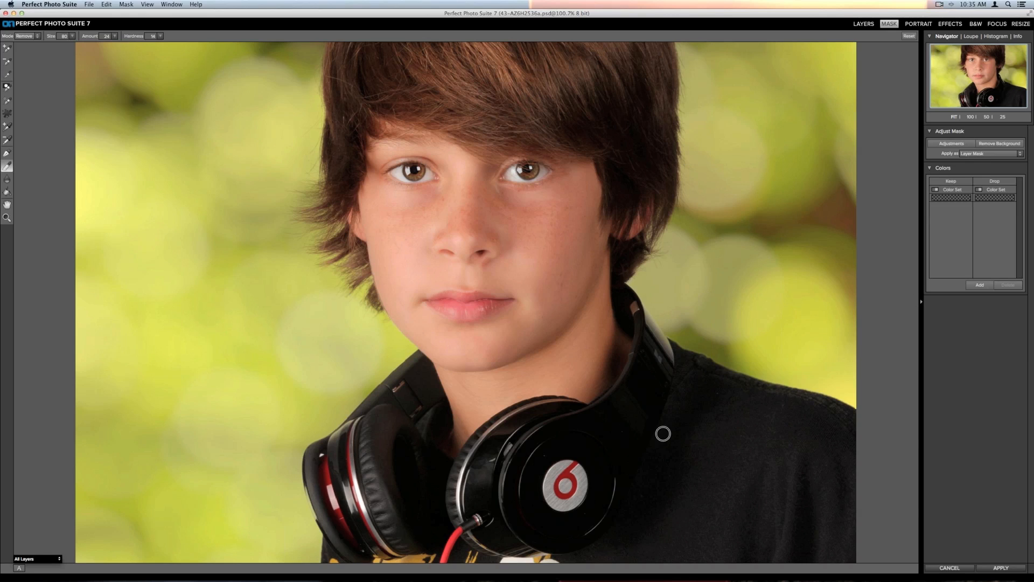
pyautogui.click(1013, 568)
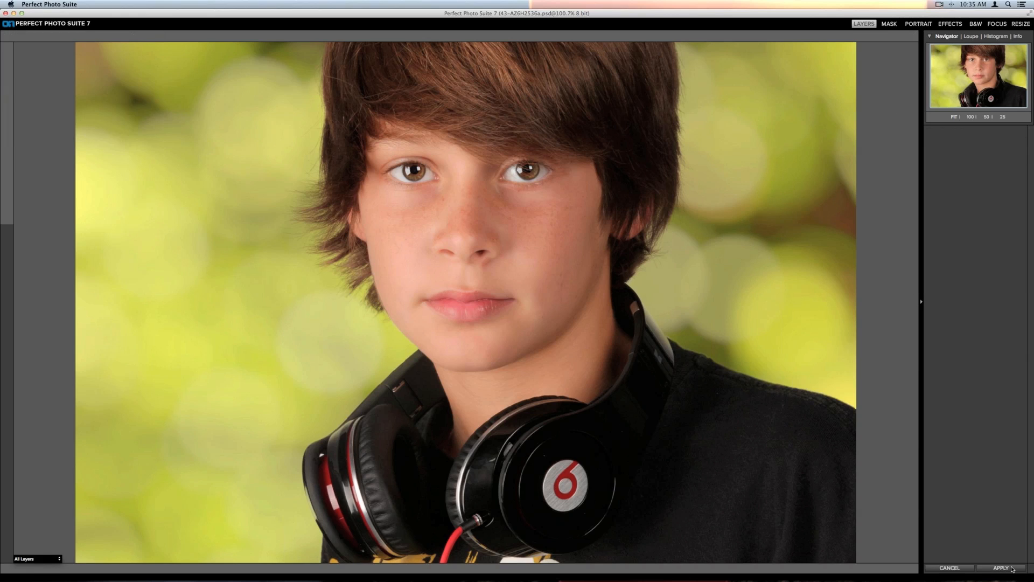
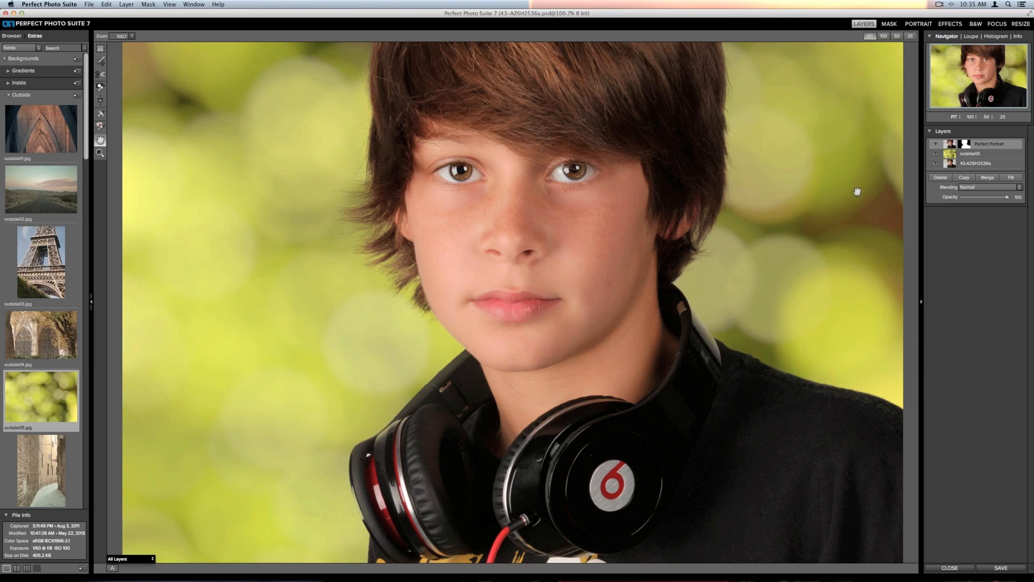
# Open the outside05 background layer in Effects and look through the effect categories
pyautogui.click(949, 155)
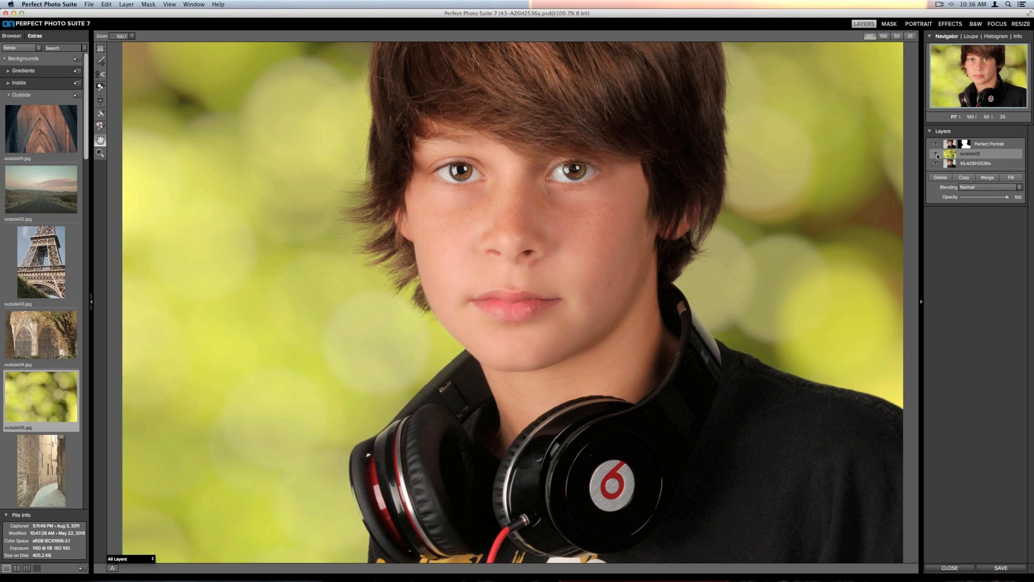
pyautogui.click(949, 25)
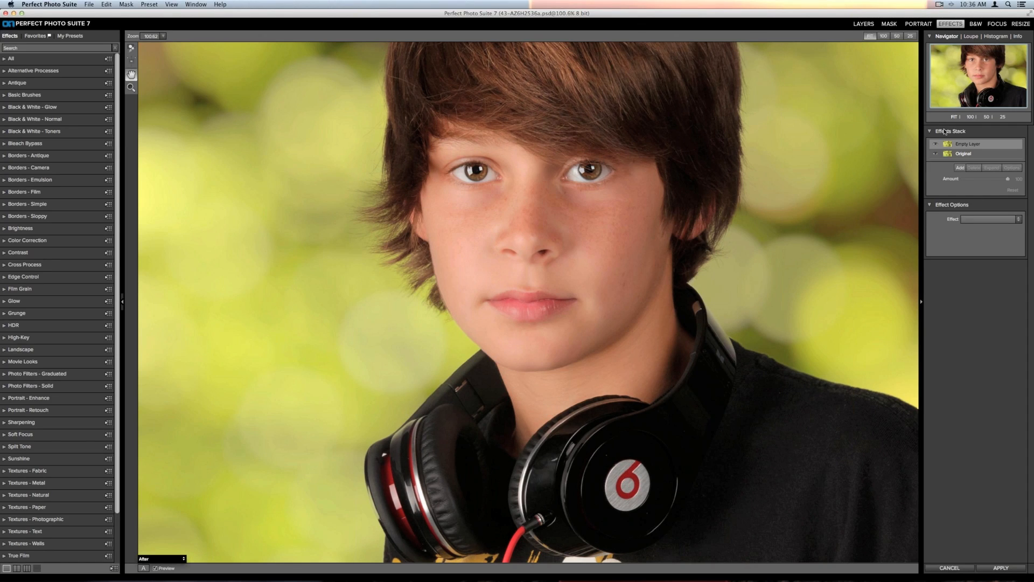
pyautogui.scroll(-3, 43, 218)
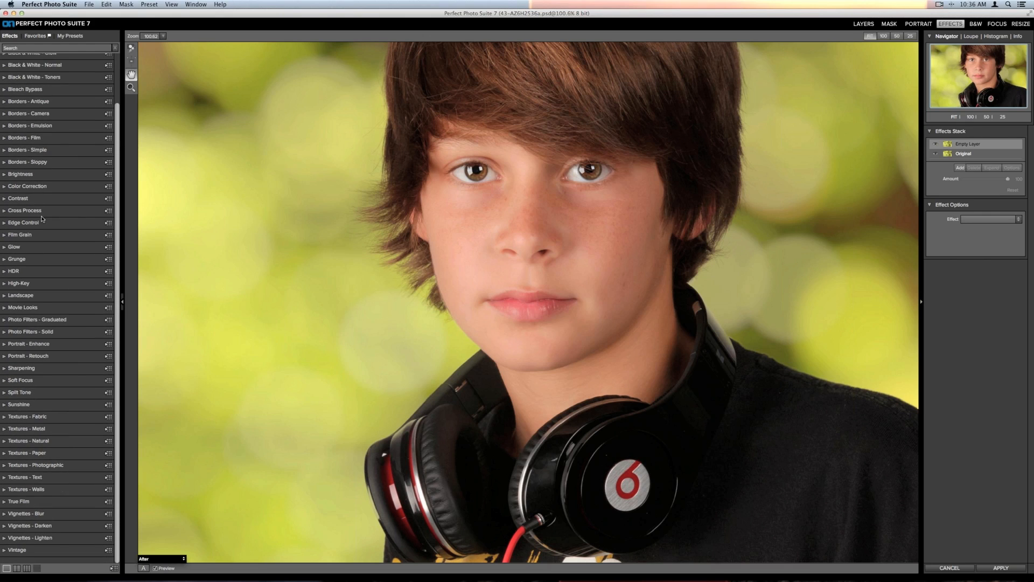
pyautogui.scroll(3, 42, 218)
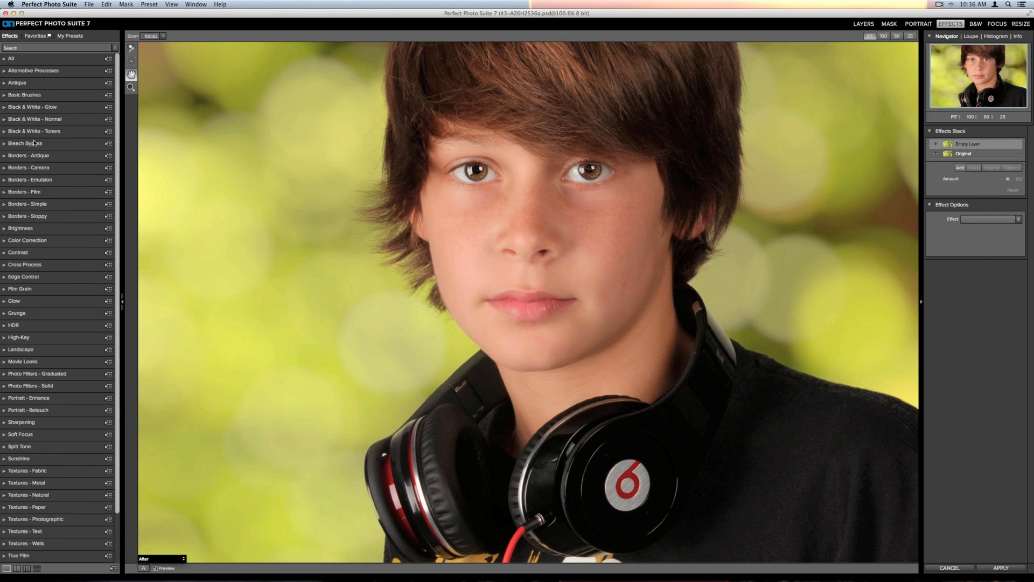
# Try the Antique Flat Indigo effect from the Antique category on the background layer
pyautogui.click(38, 84)
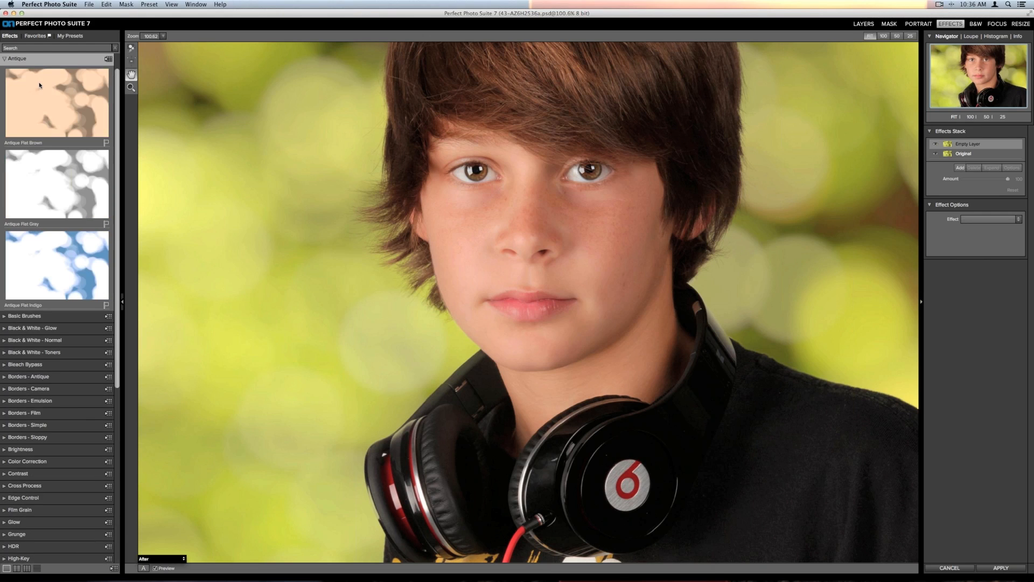
pyautogui.click(57, 246)
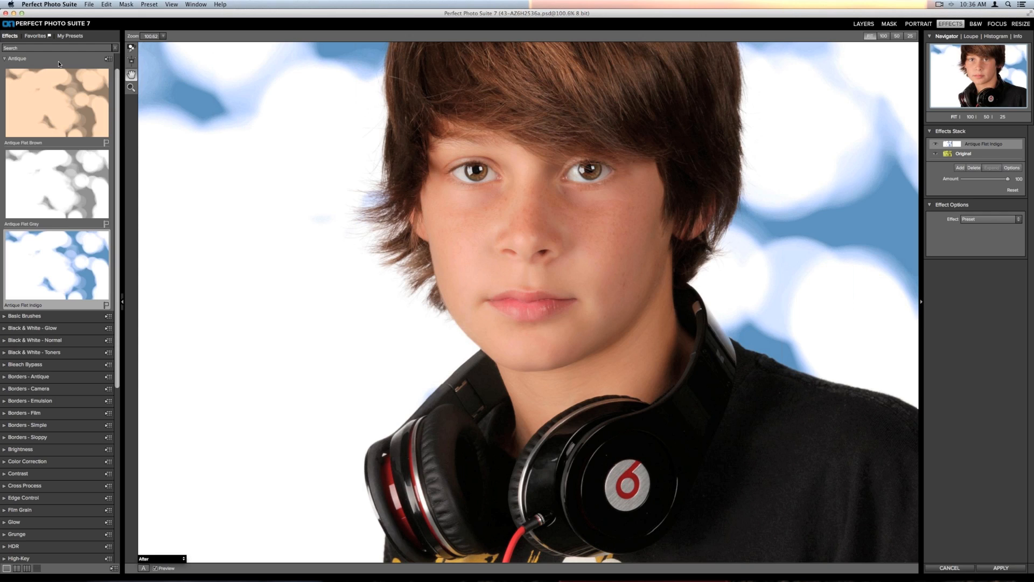
pyautogui.click(23, 60)
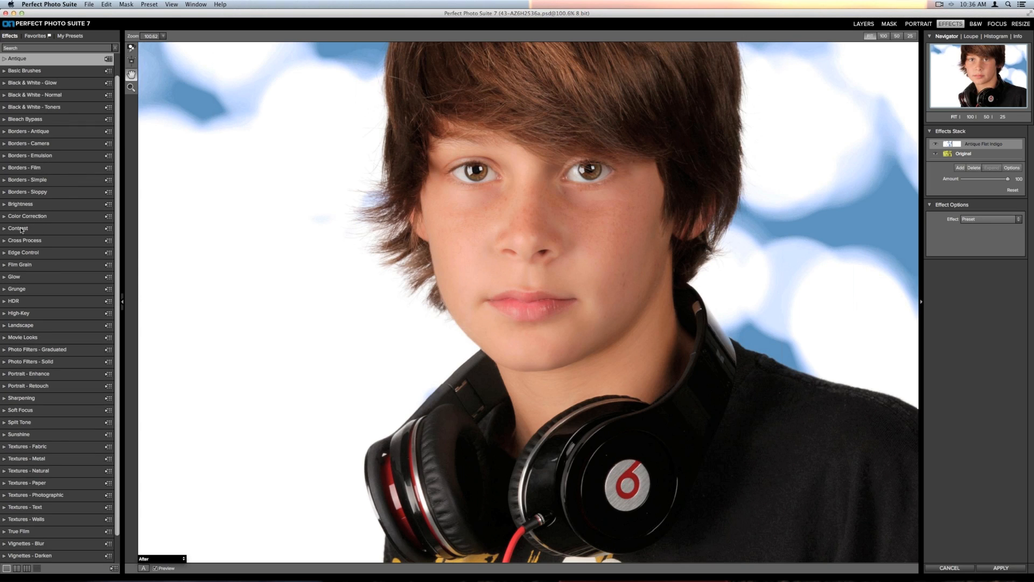
# Give the background layer the Cooler effect from the Color Correction category and apply it as a new layer
pyautogui.click(46, 215)
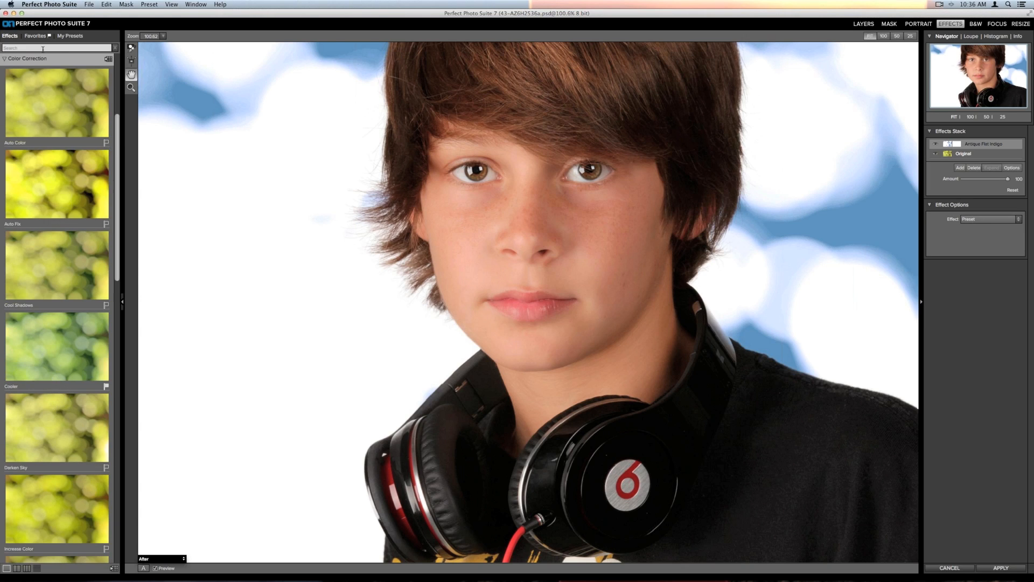
pyautogui.click(66, 355)
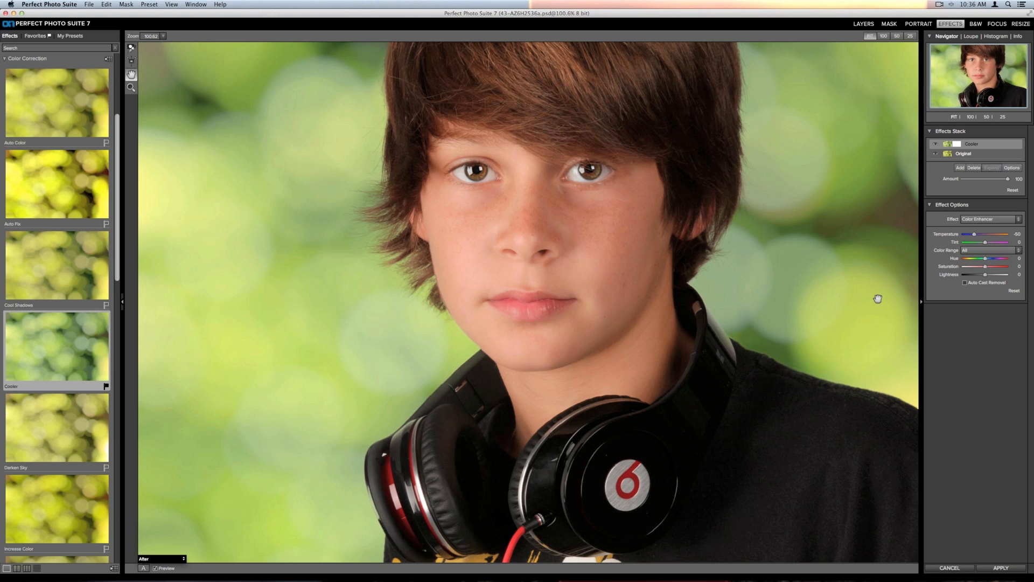
pyautogui.click(994, 569)
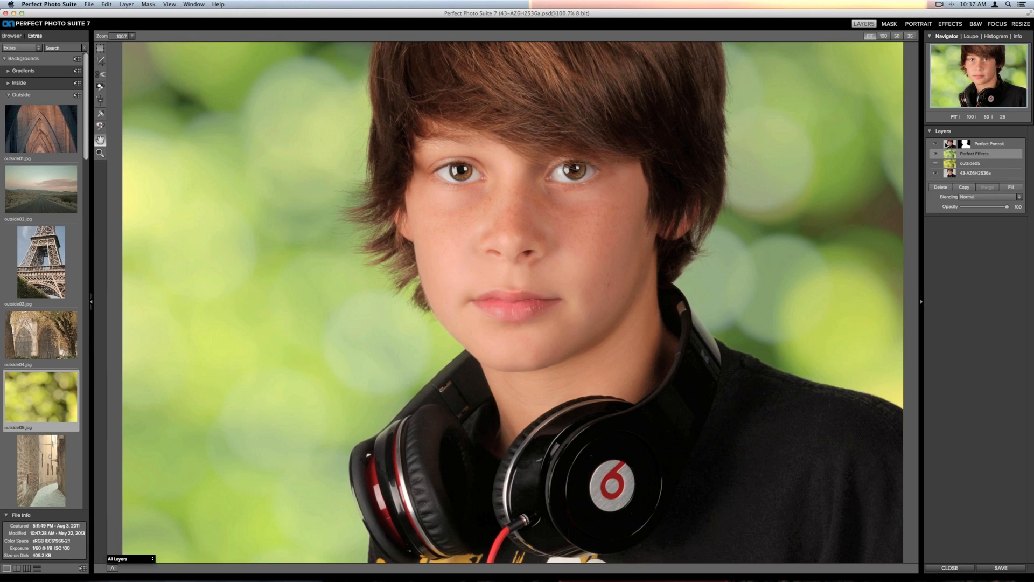
# Open the Perfect Portrait layer in Effects and expand the Vintage effect category
pyautogui.click(953, 148)
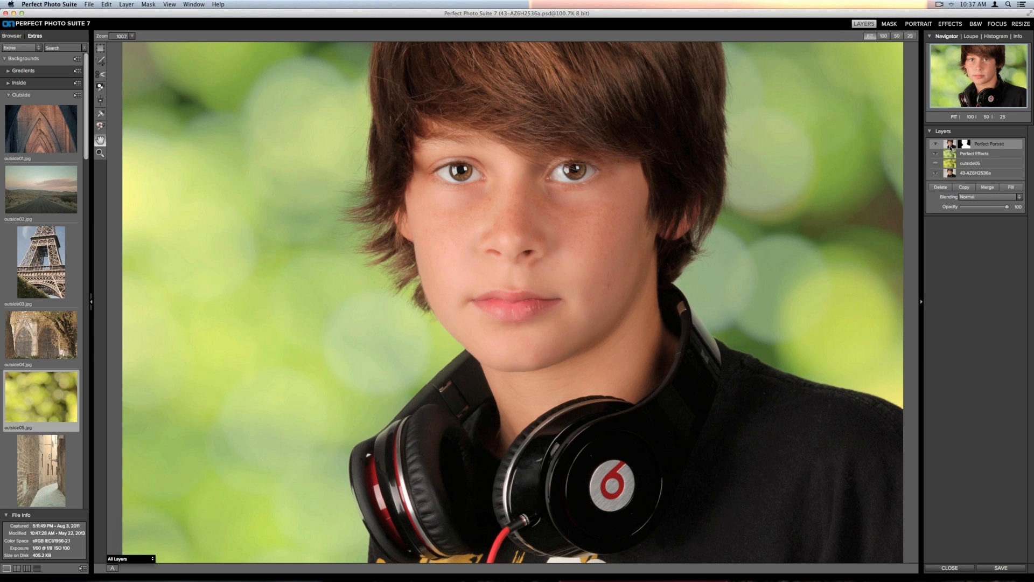
pyautogui.click(948, 25)
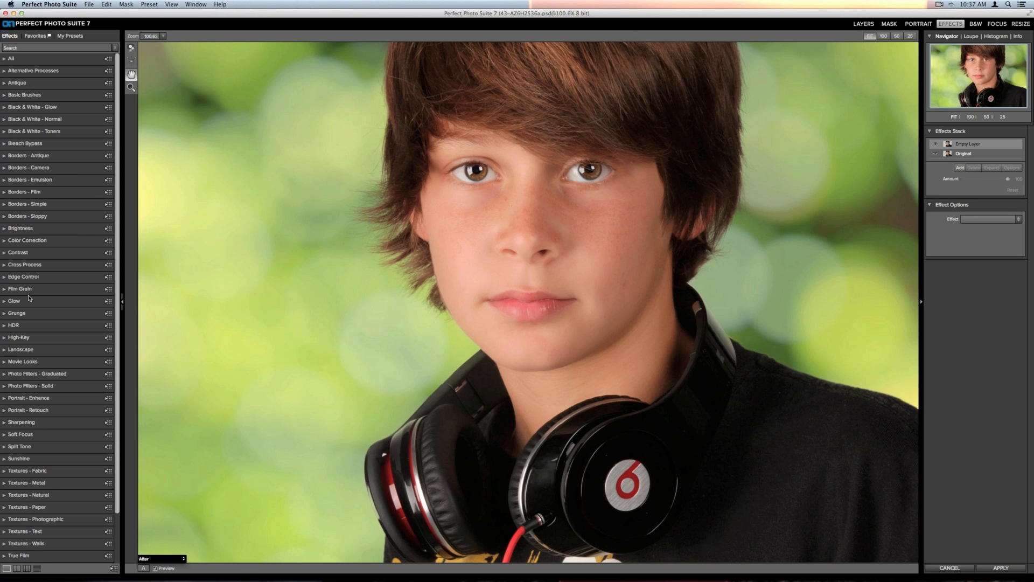
pyautogui.scroll(-3, 29, 298)
pyautogui.scroll(3, 29, 298)
pyautogui.scroll(-3, 30, 298)
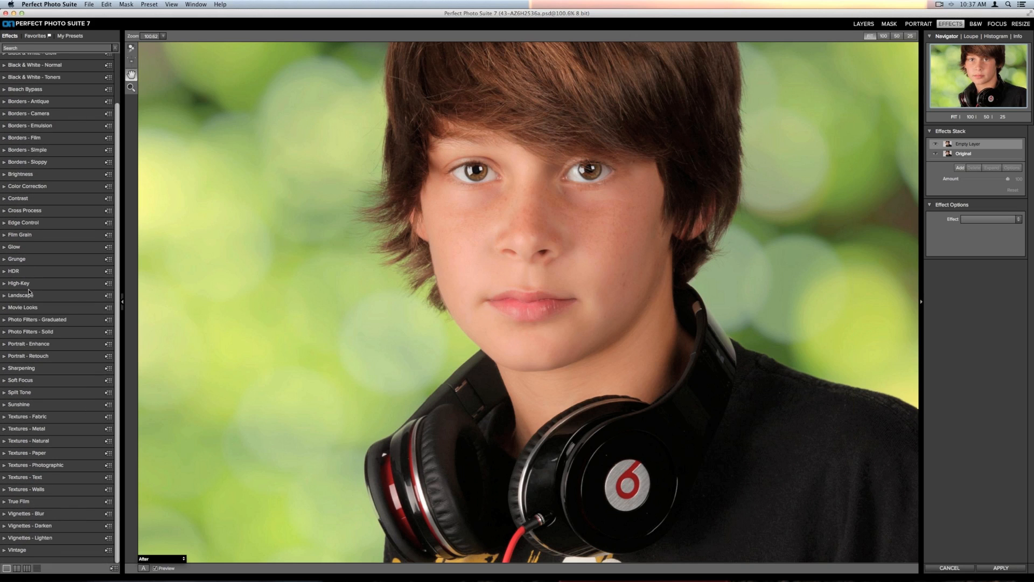
pyautogui.click(19, 549)
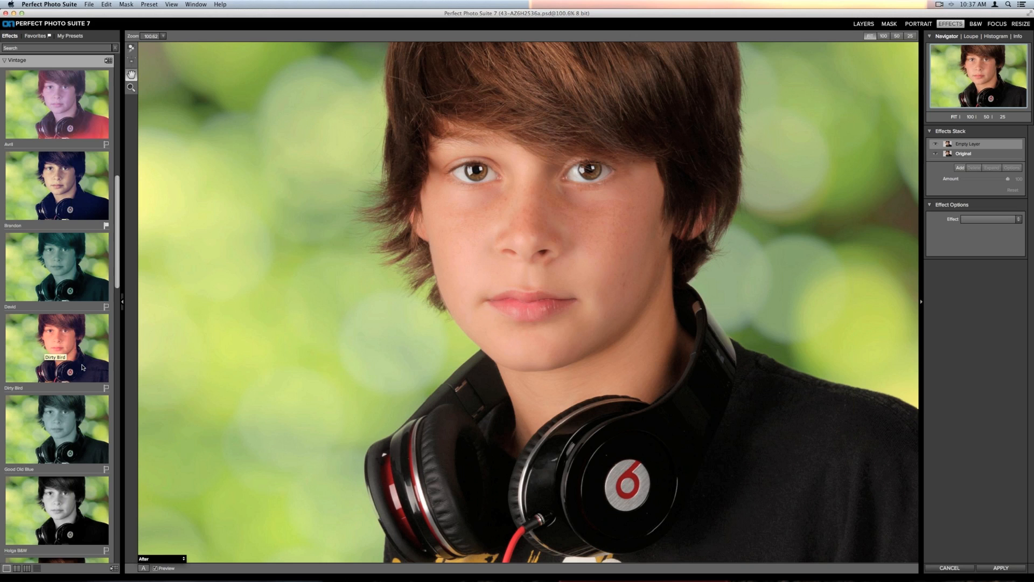
# Try the Holga B&W and Katy effects from the Vintage category on the boy, reducing Katy's amount to 0
pyautogui.scroll(-5, 83, 367)
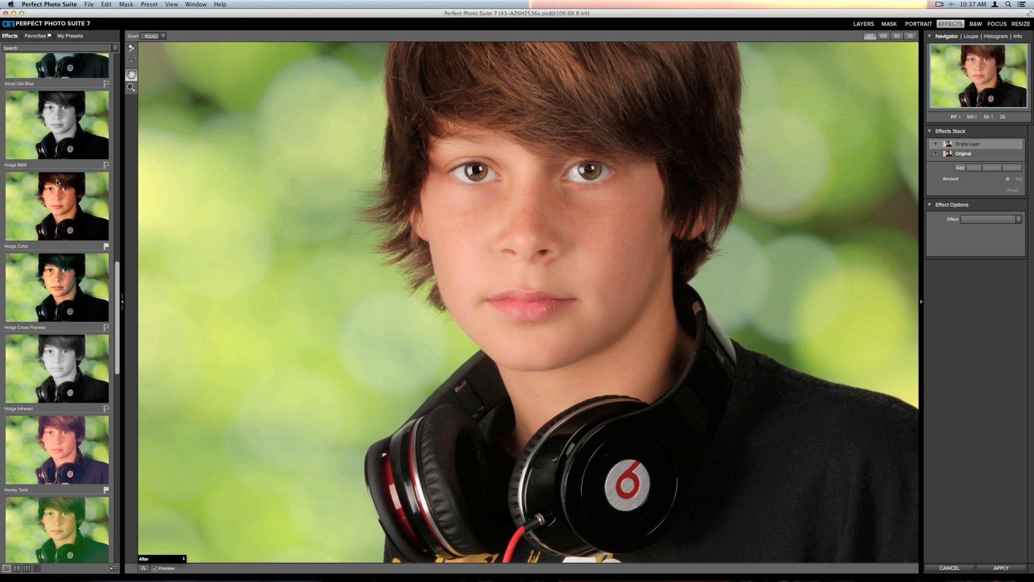
pyautogui.click(71, 145)
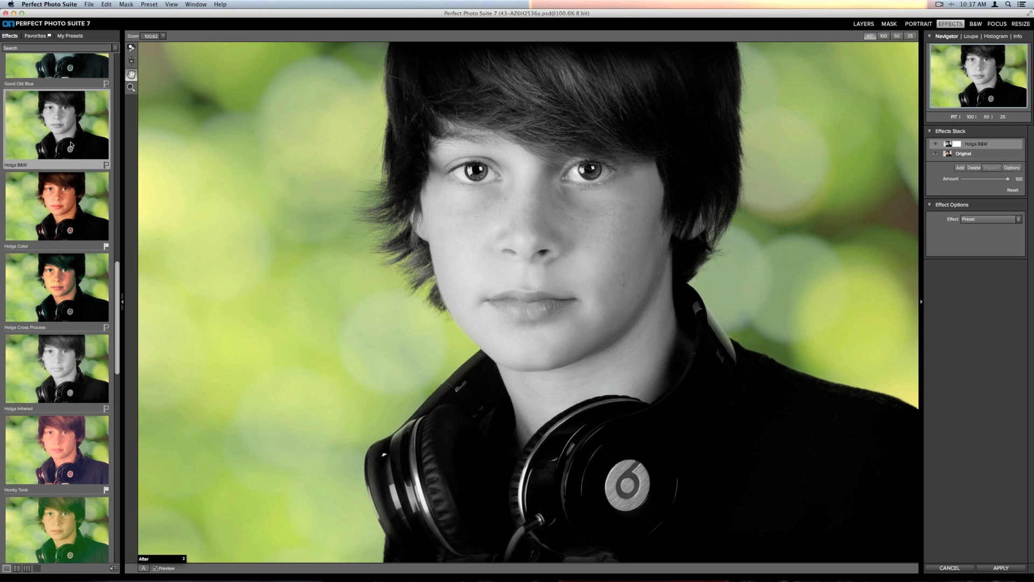
pyautogui.scroll(-5, 70, 145)
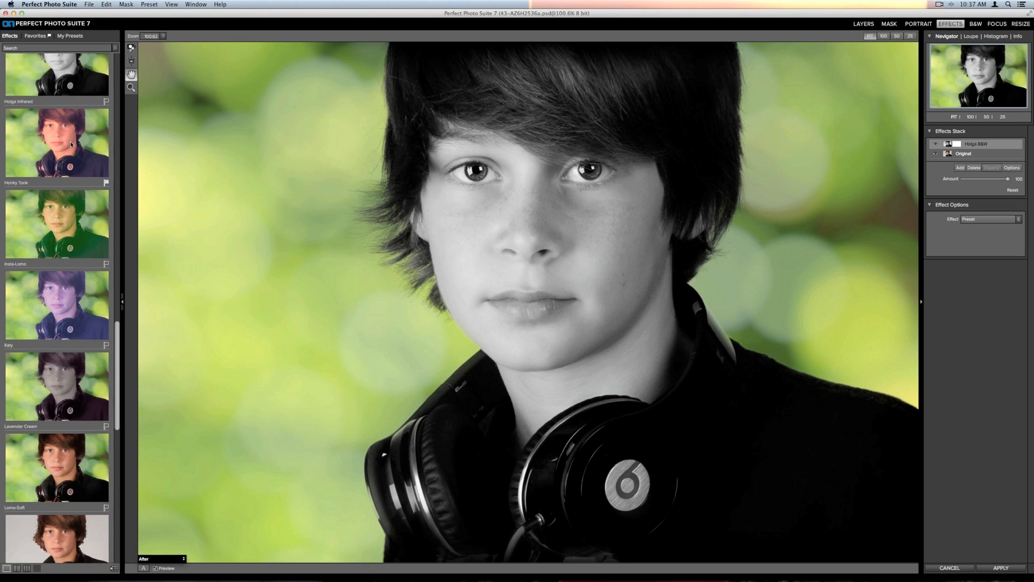
pyautogui.scroll(-3, 70, 145)
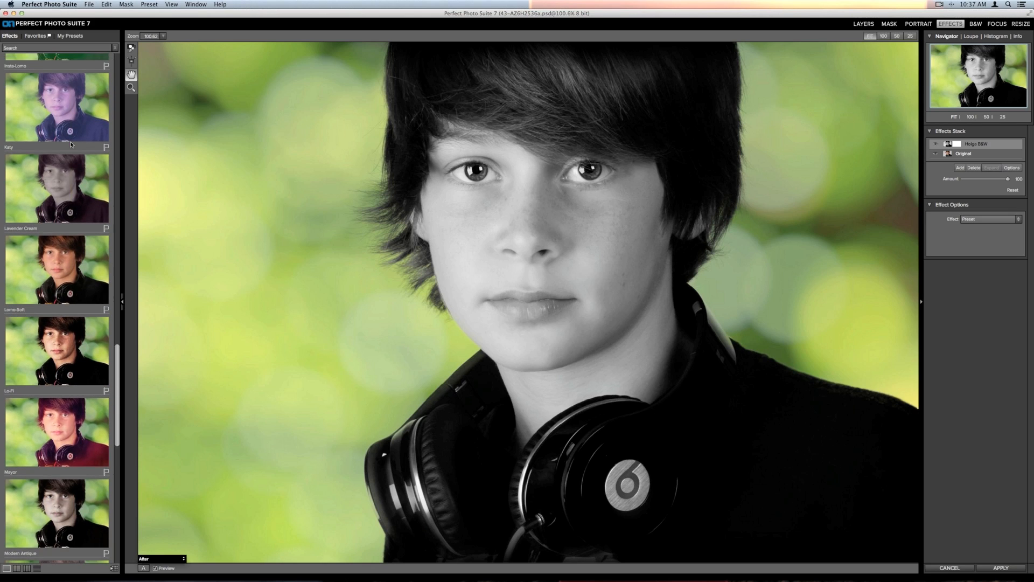
pyautogui.click(64, 121)
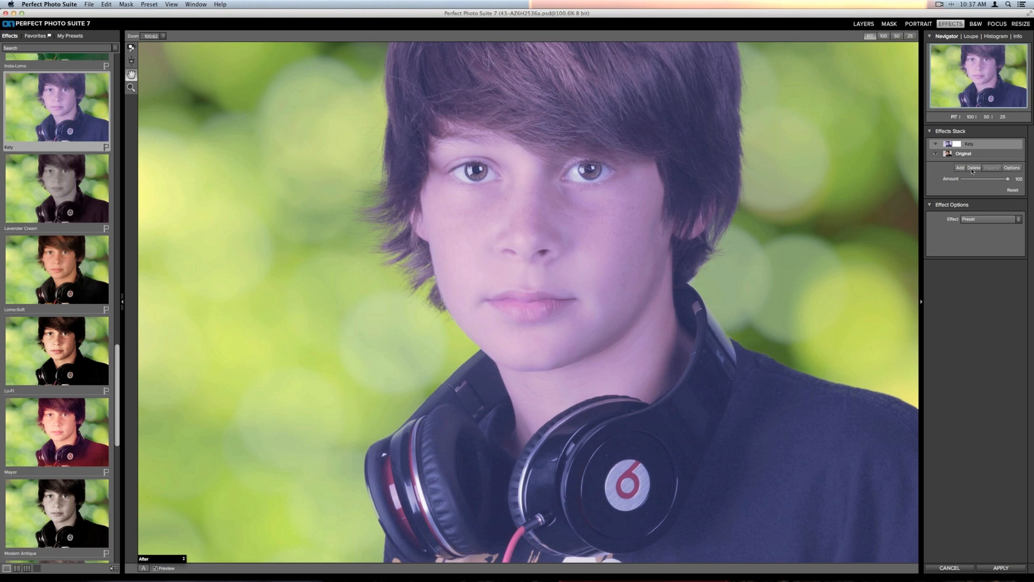
pyautogui.moveTo(1009, 180); pyautogui.dragTo(947, 191)
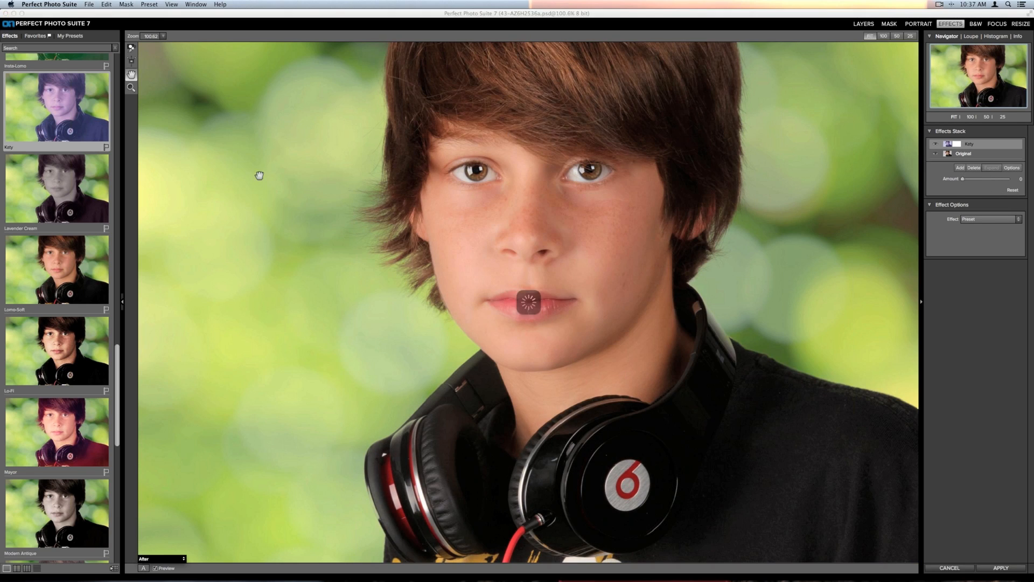
# Give the boy's layer the Vintage Blue Yellow effect at an amount of 37 and apply it
pyautogui.scroll(-5, 61, 339)
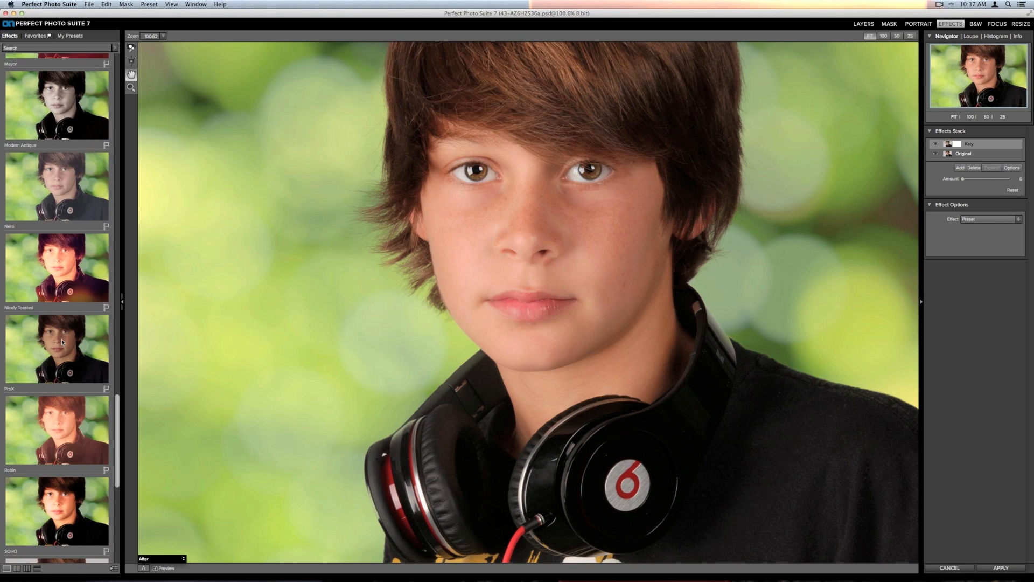
pyautogui.scroll(-3, 62, 338)
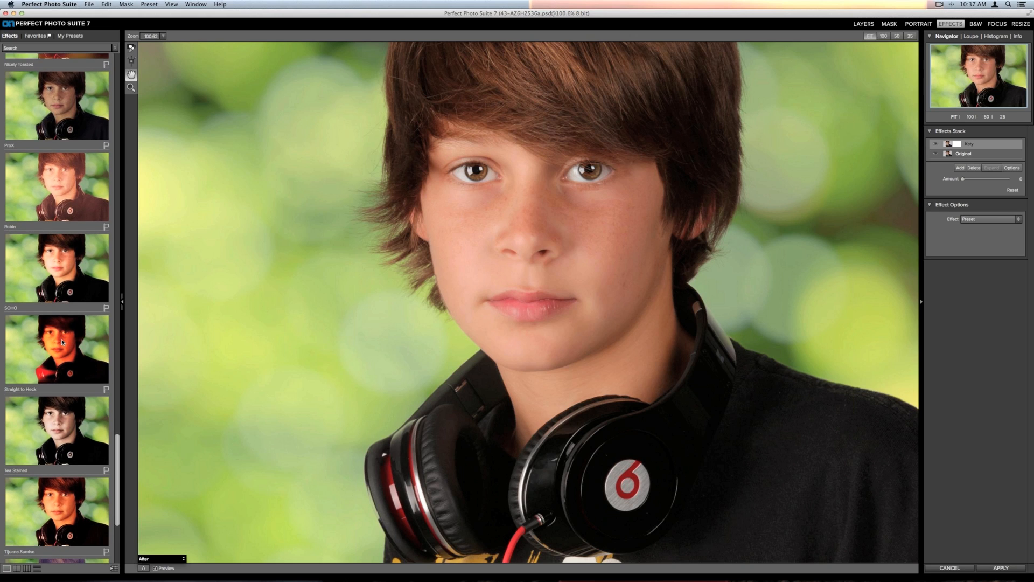
pyautogui.scroll(-4, 63, 340)
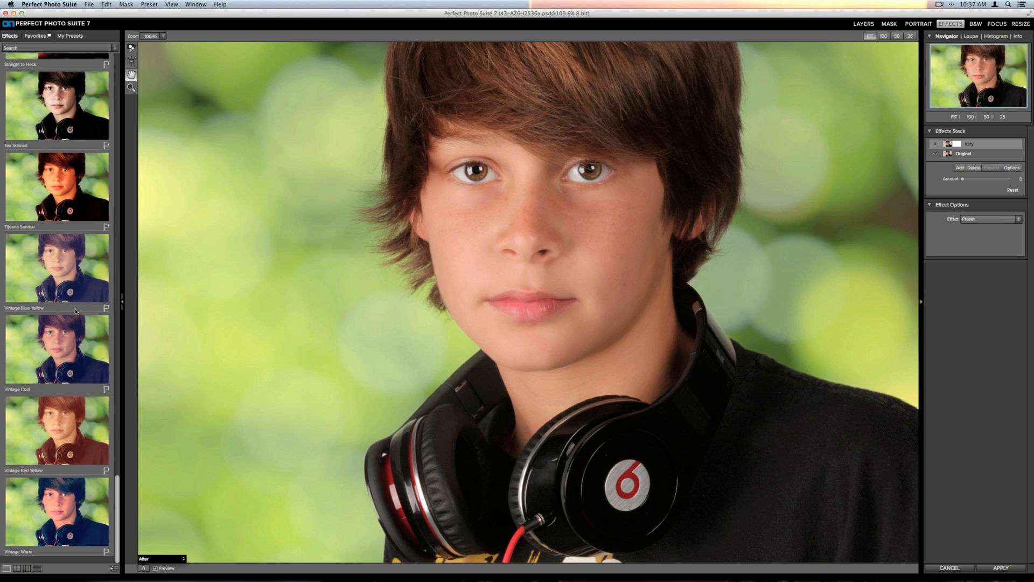
pyautogui.click(76, 282)
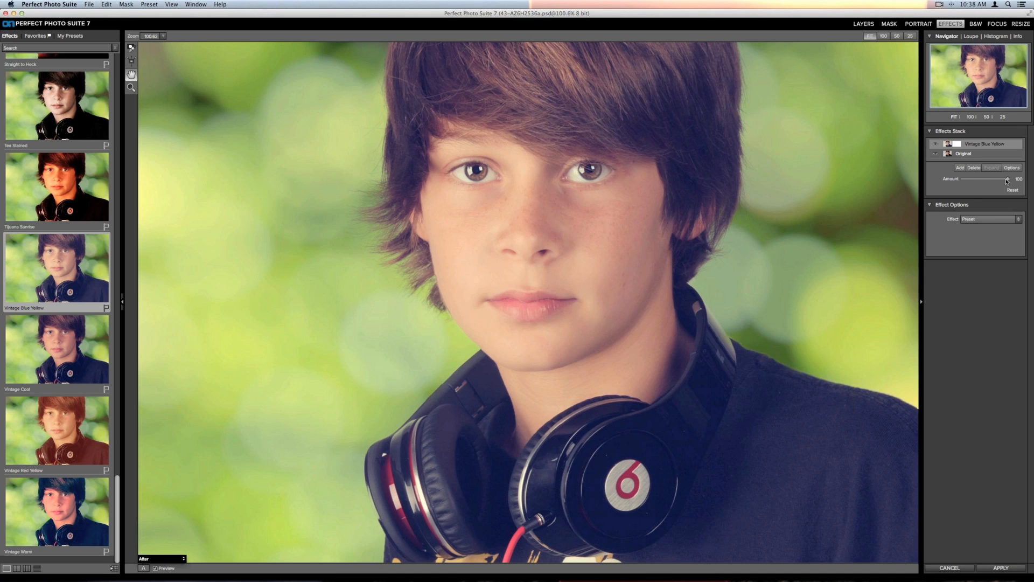
pyautogui.moveTo(1008, 179); pyautogui.dragTo(979, 179)
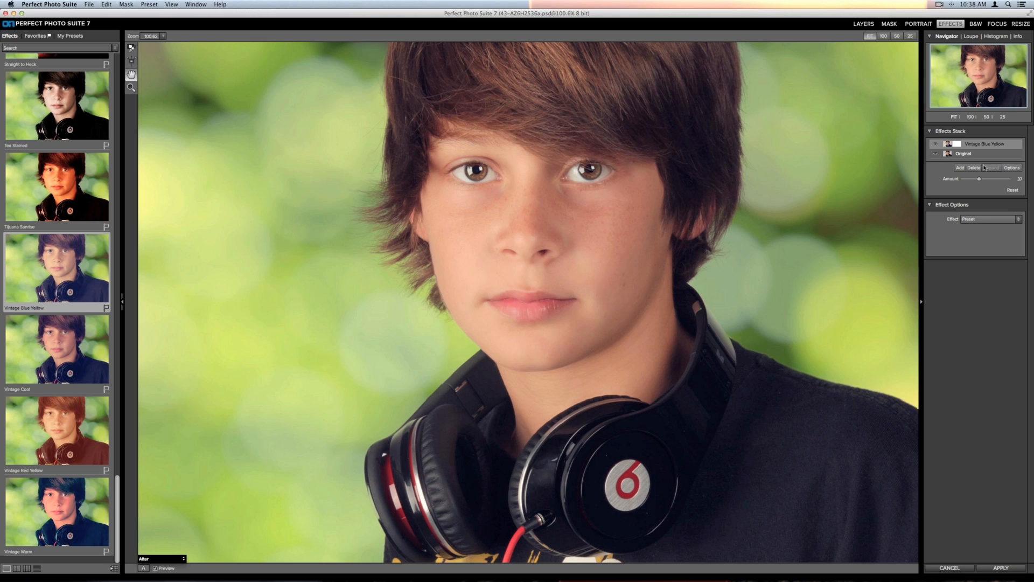
pyautogui.click(998, 567)
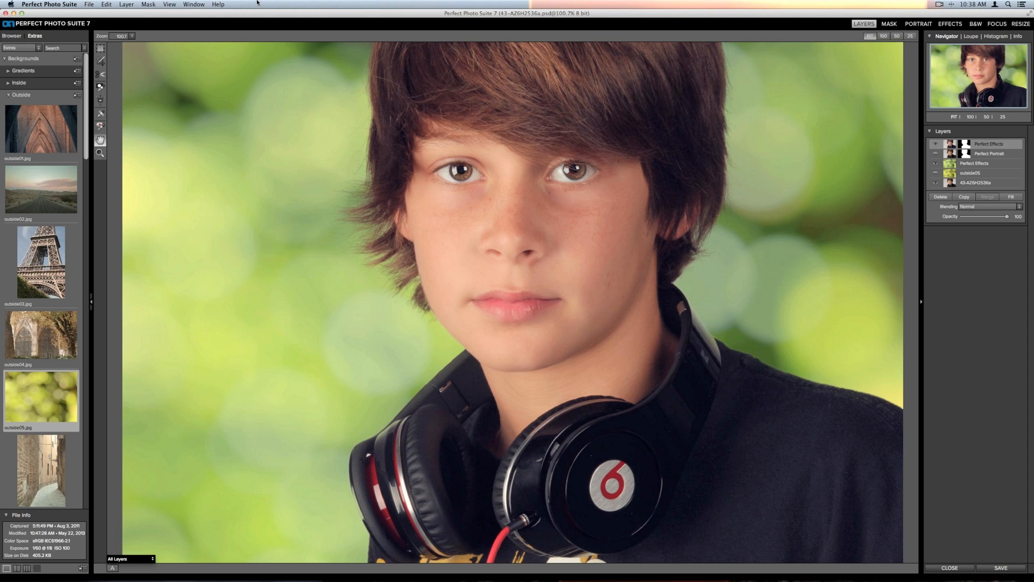
# Create a new stamped layer from the composite and open it in Effects
pyautogui.click(124, 4)
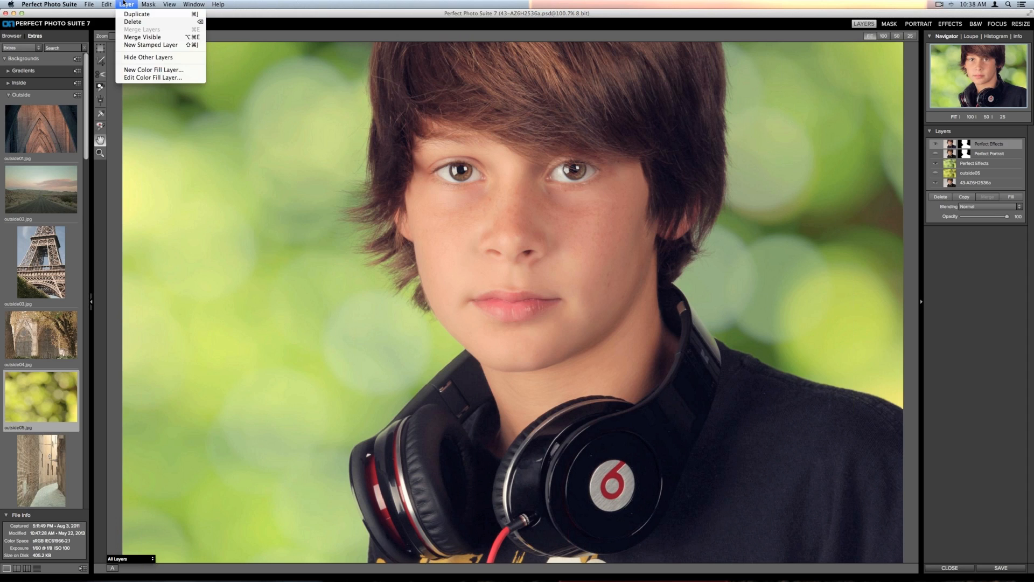
pyautogui.click(134, 45)
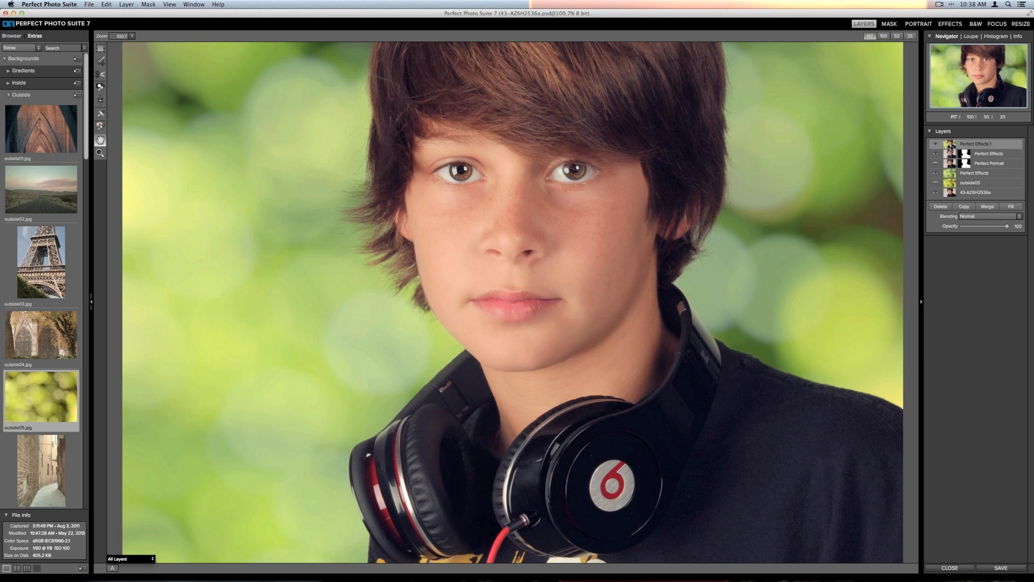
pyautogui.click(949, 24)
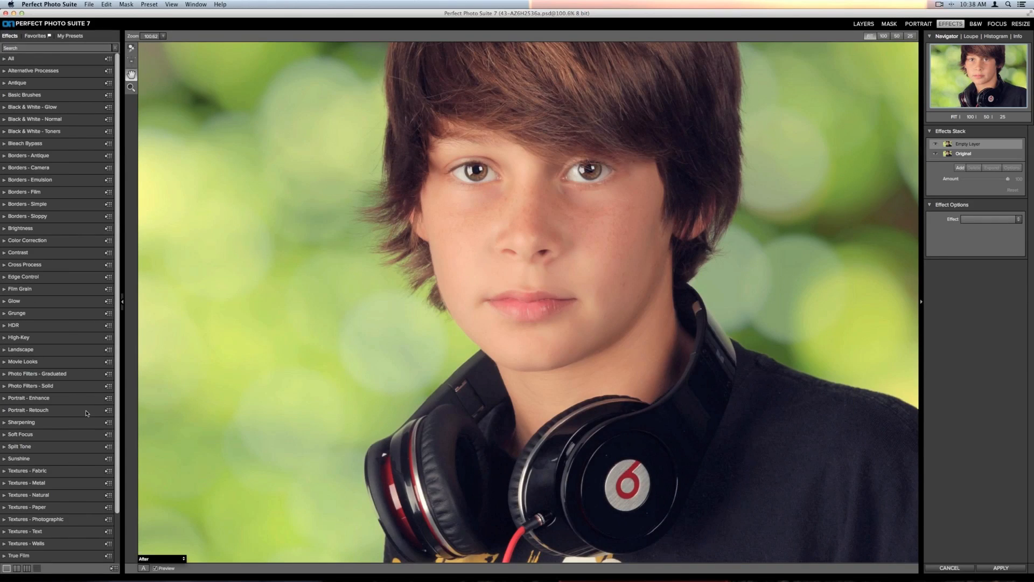
# Try the Scratched Metal effect from the Textures - Metal category on the stamped layer
pyautogui.scroll(-3, 86, 413)
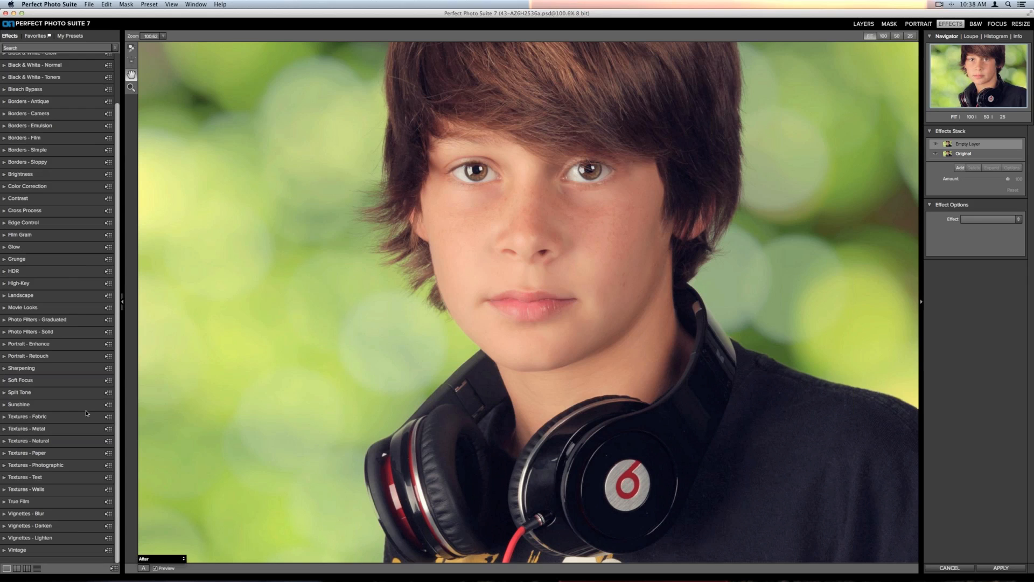
pyautogui.click(54, 429)
pyautogui.scroll(-5, 64, 383)
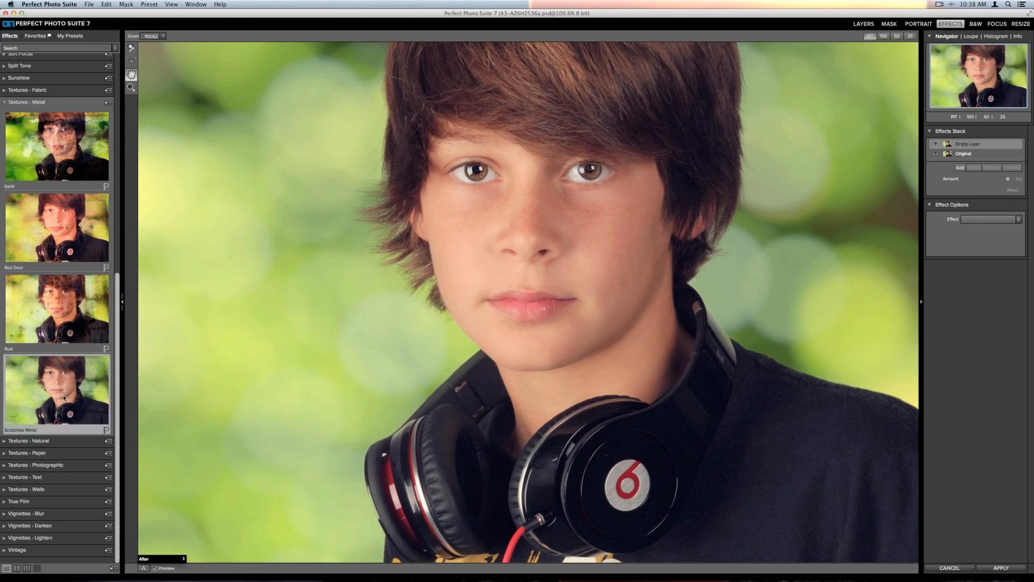
pyautogui.click(9, 409)
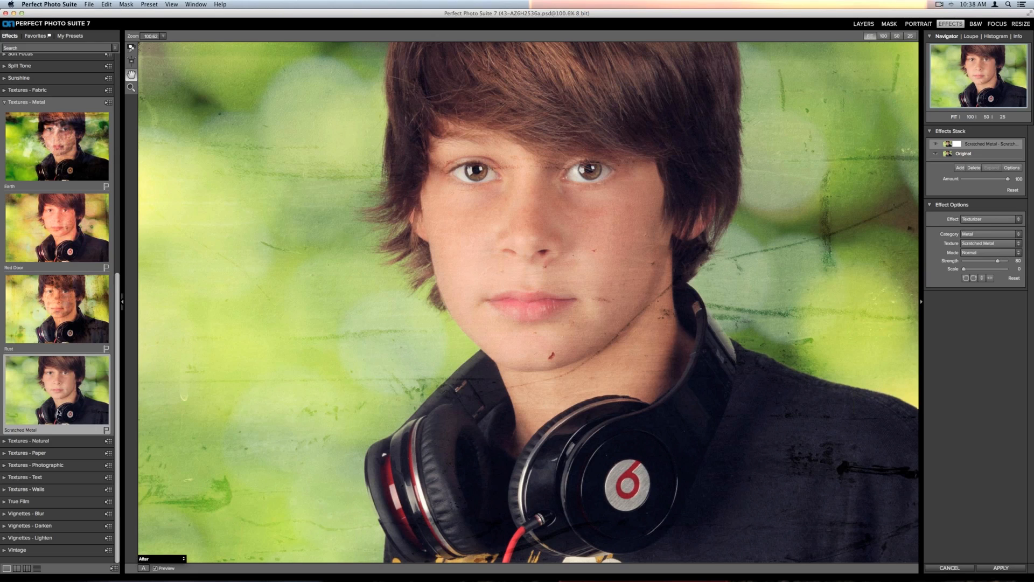
# Try the Brandon effect from the Vintage category on the stamped layer and cancel the Effects edit
pyautogui.click(56, 550)
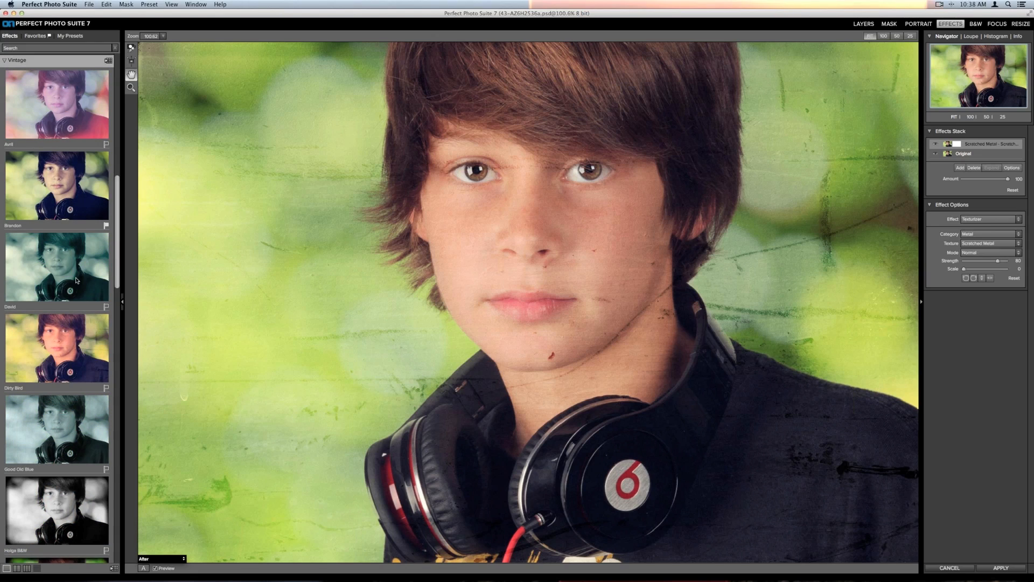
pyautogui.click(75, 208)
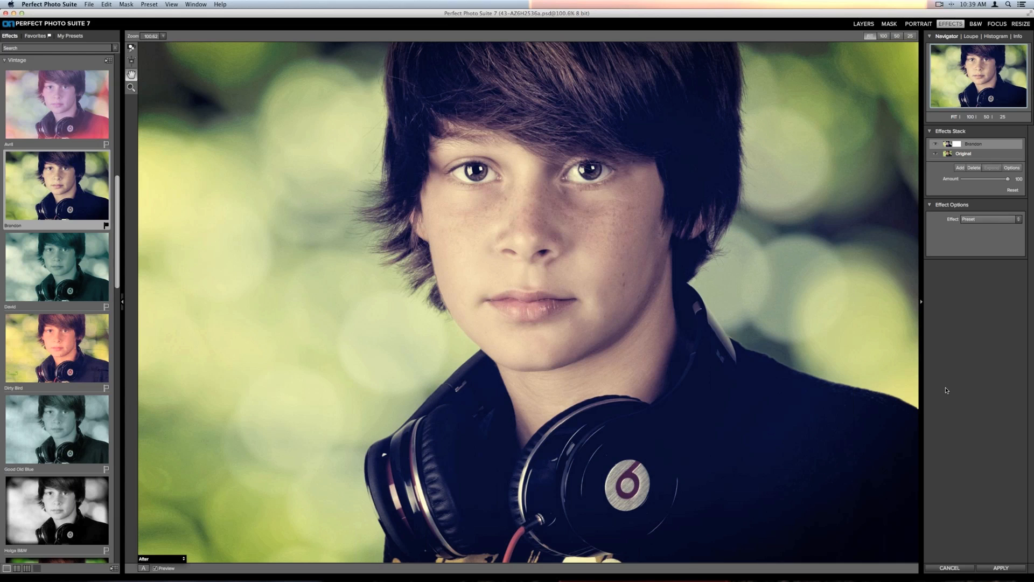
pyautogui.click(949, 568)
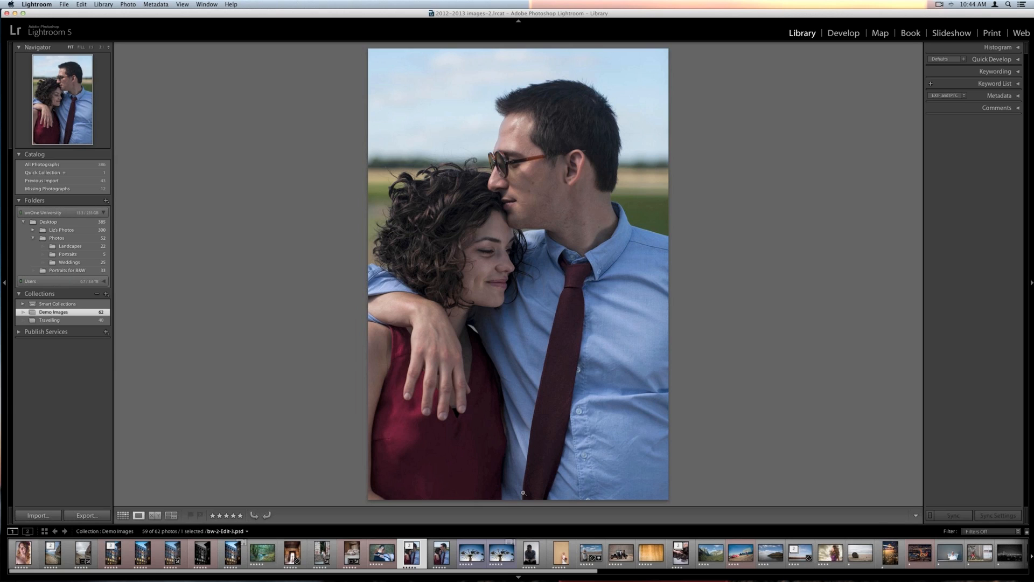
# Browse to the Portraits folder in the Lightroom library and open the family picnic photo in Loupe view
pyautogui.press('g')
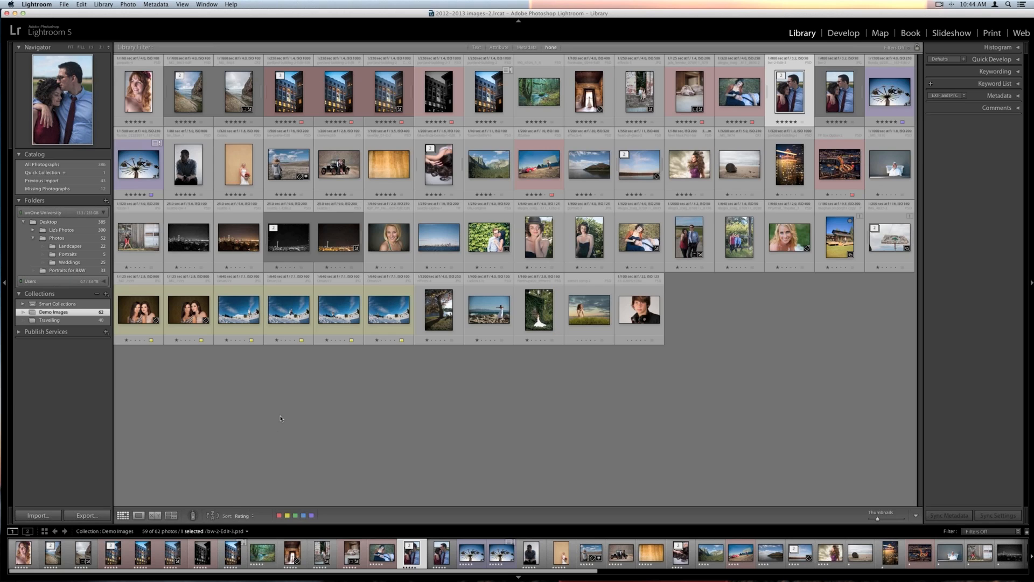
pyautogui.click(52, 255)
pyautogui.doubleClick(236, 95)
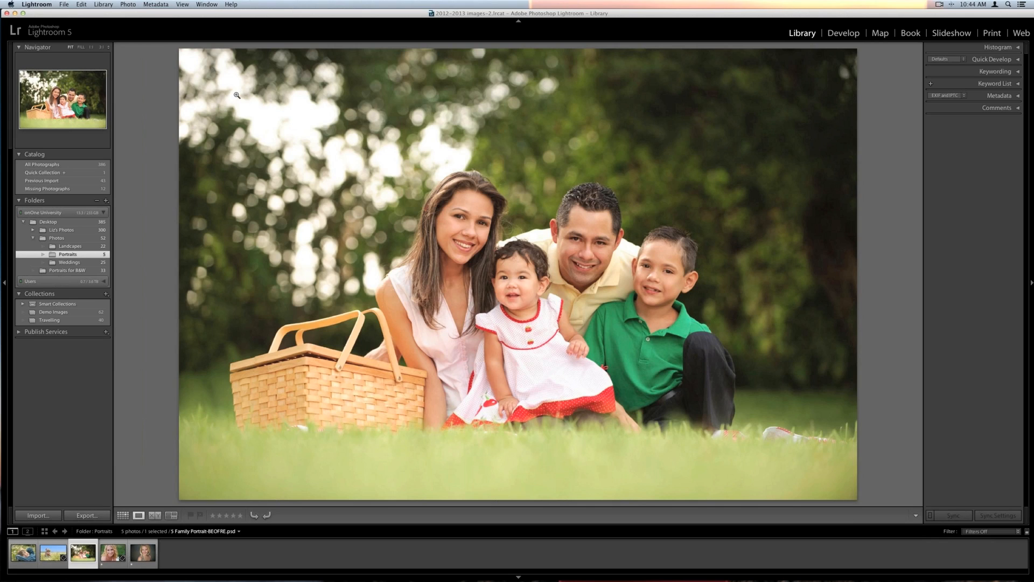
# Send the family photo to Perfect Portrait 2 as a copy with Lightroom adjustments
pyautogui.rightClick(329, 133)
pyautogui.moveTo(388, 176)
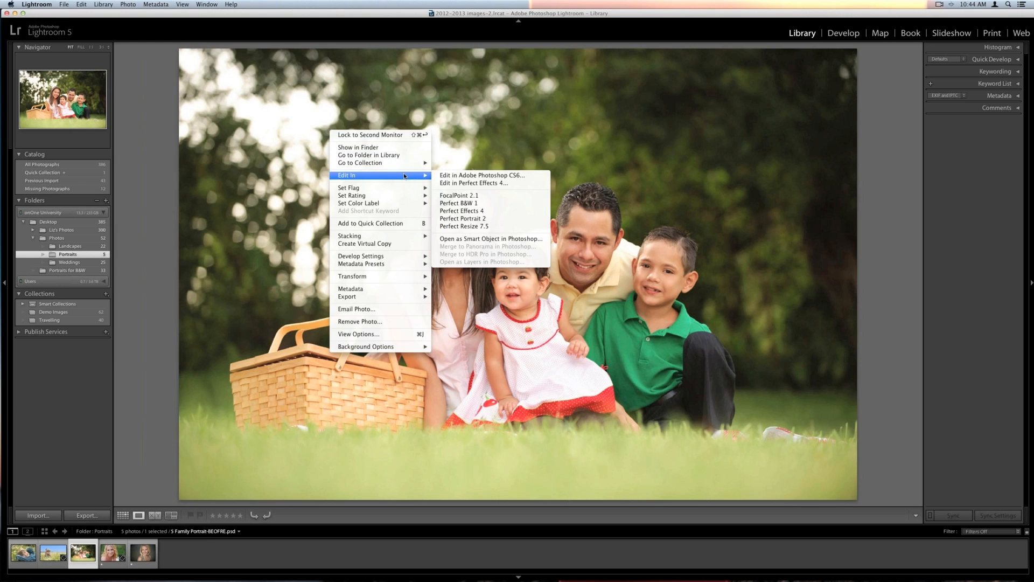
pyautogui.click(491, 219)
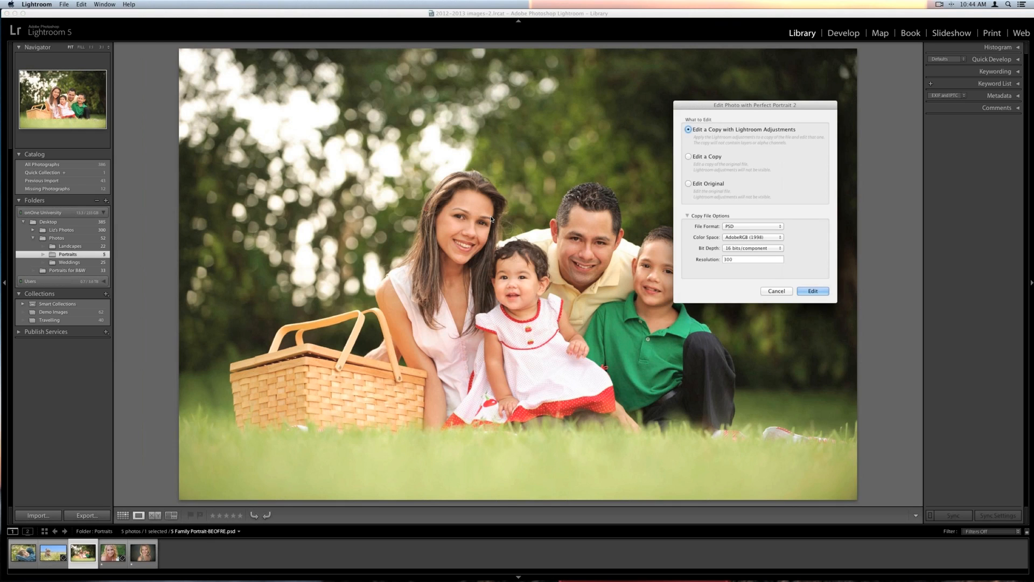
pyautogui.press('Return')
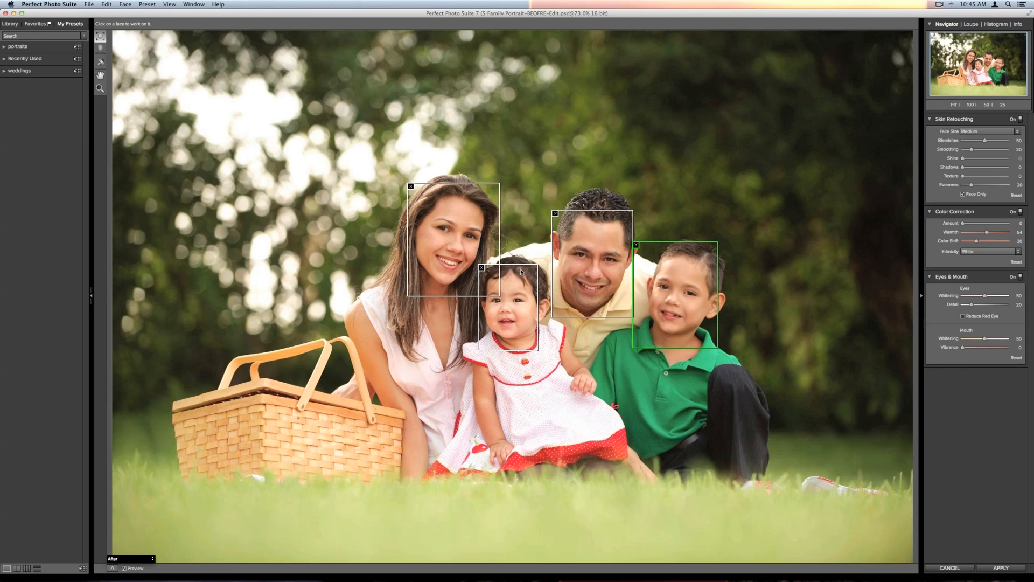
# Raise the skin smoothing on the woman's face to about 88 and return to the face selection
pyautogui.click(474, 242)
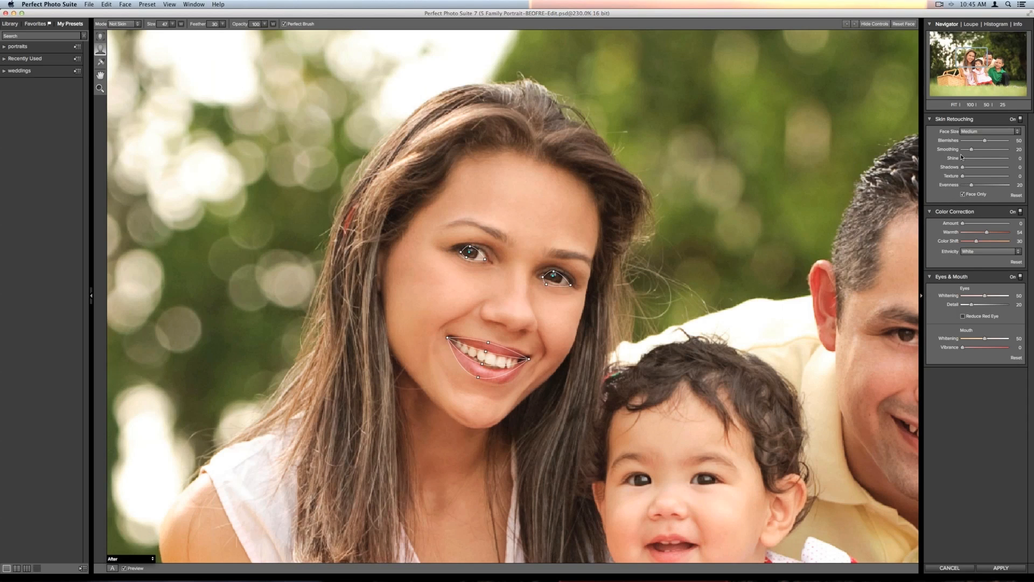
pyautogui.moveTo(973, 153); pyautogui.dragTo(1003, 152)
pyautogui.click(99, 37)
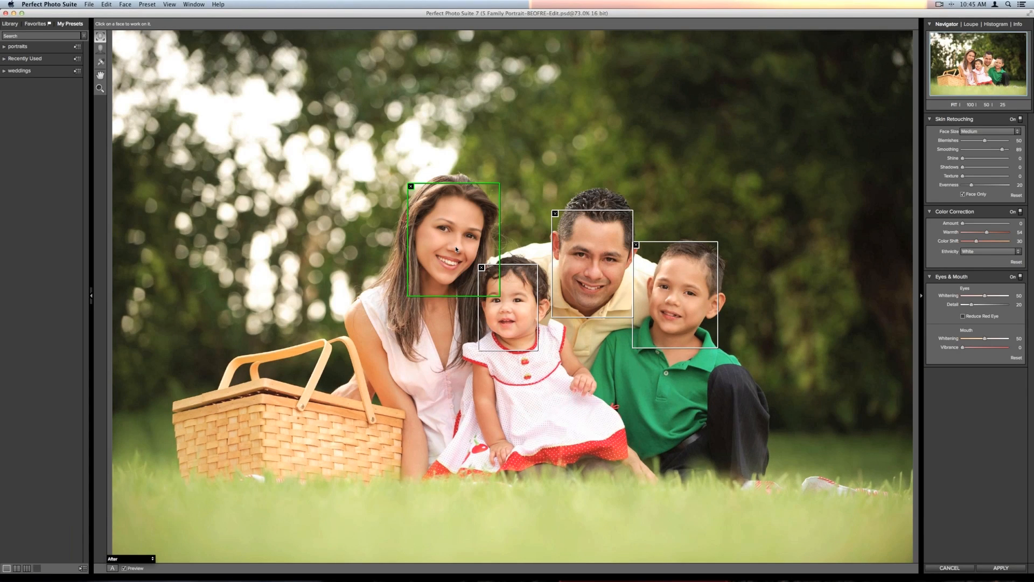
# Select the baby's face and fit the eye and mouth outlines to her features
pyautogui.click(518, 317)
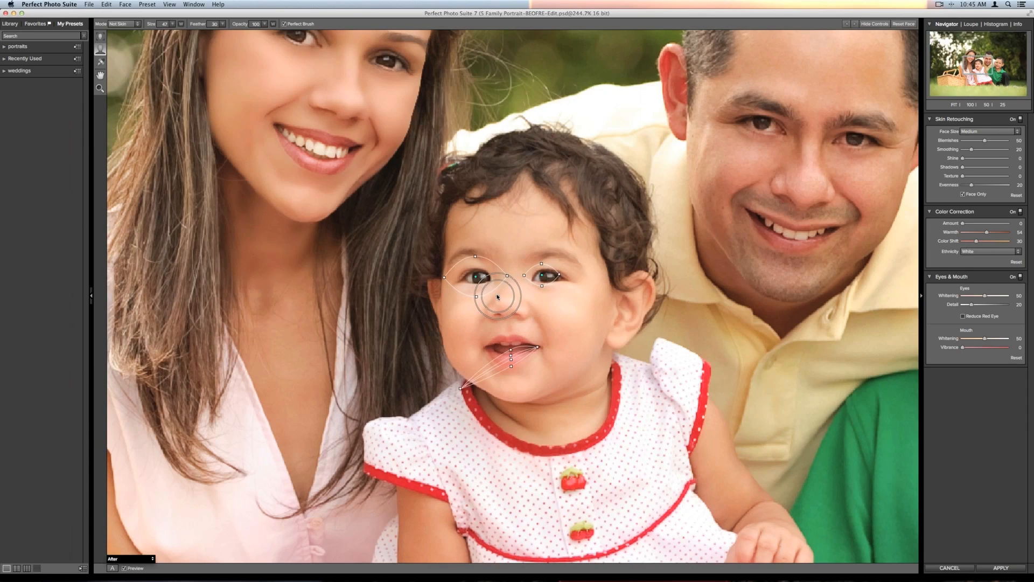
pyautogui.moveTo(475, 277); pyautogui.dragTo(483, 277)
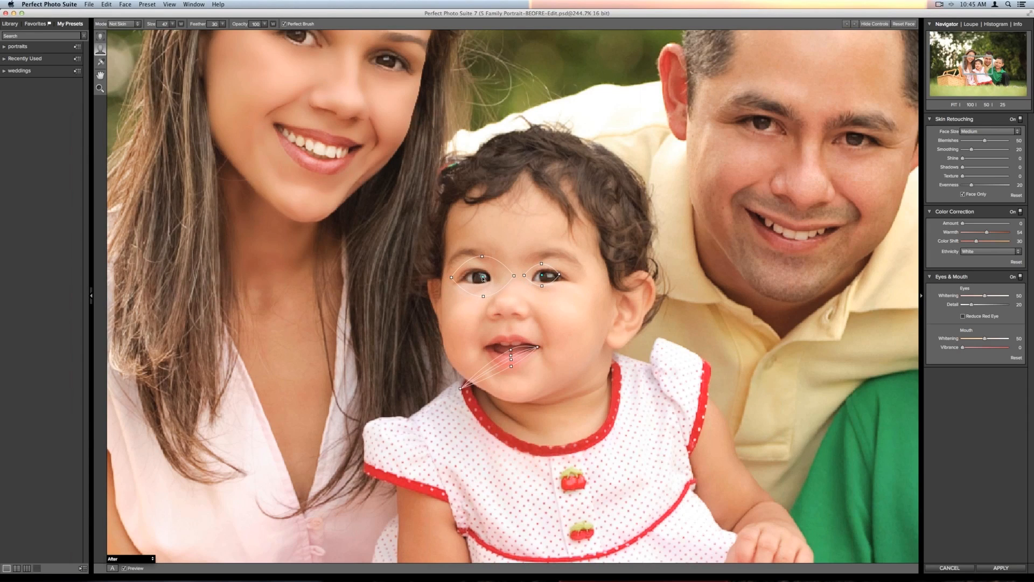
pyautogui.moveTo(461, 387)
pyautogui.mouseDown()
pyautogui.moveTo(486, 348)
pyautogui.moveTo(508, 334)
pyautogui.moveTo(511, 343)
pyautogui.mouseUp()
# Try Color Correction amounts of 100, 0 and 78 on the family photo and cancel the portrait edit
pyautogui.moveTo(963, 223); pyautogui.dragTo(1010, 227)
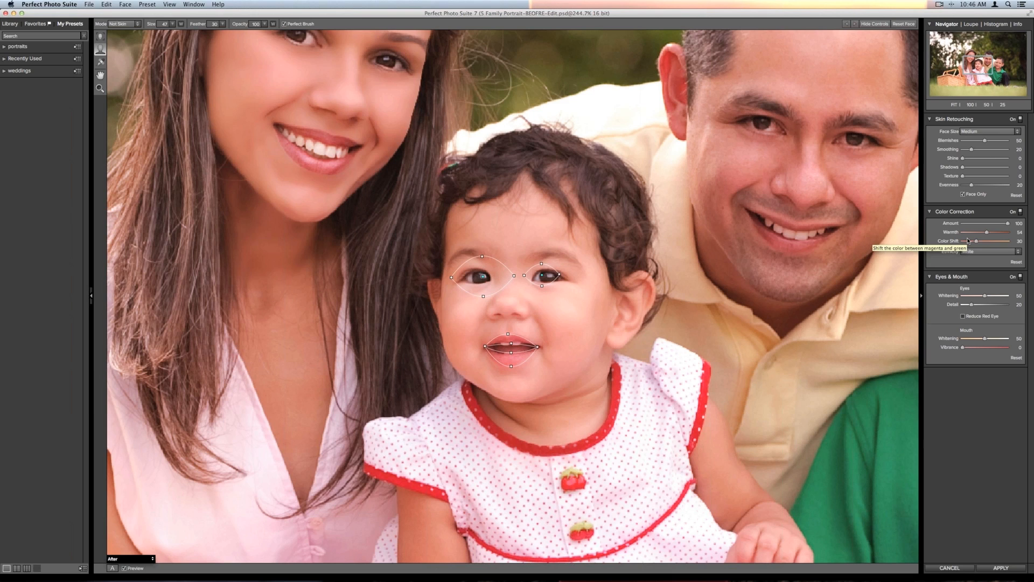
pyautogui.press('super+0')
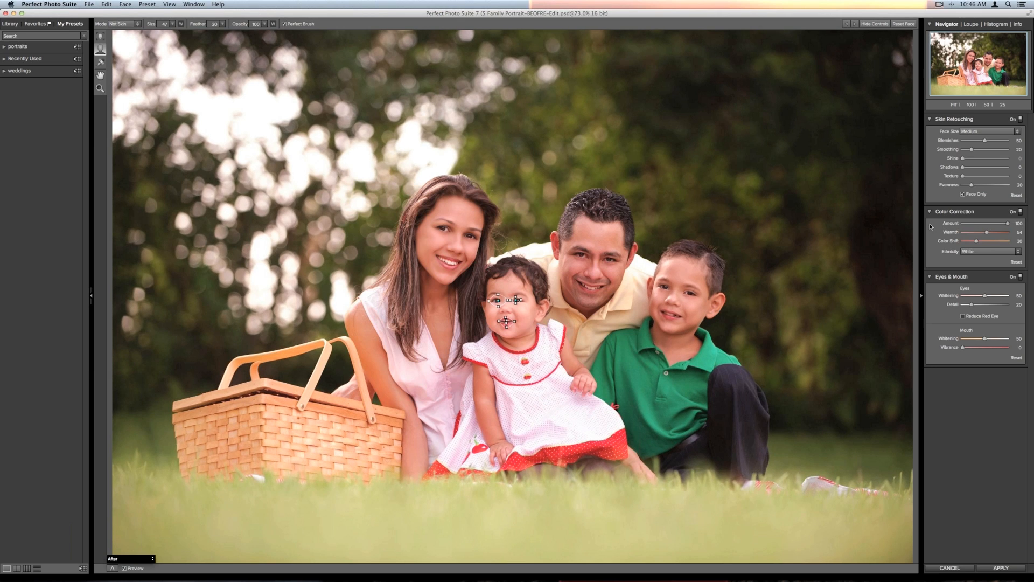
pyautogui.moveTo(929, 224); pyautogui.dragTo(921, 223)
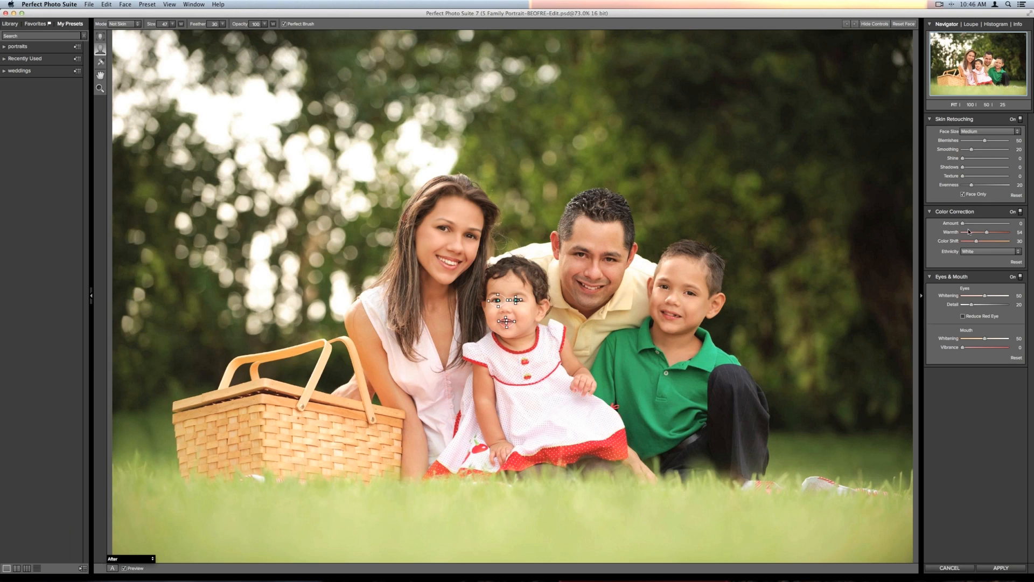
pyautogui.moveTo(963, 224); pyautogui.dragTo(997, 225)
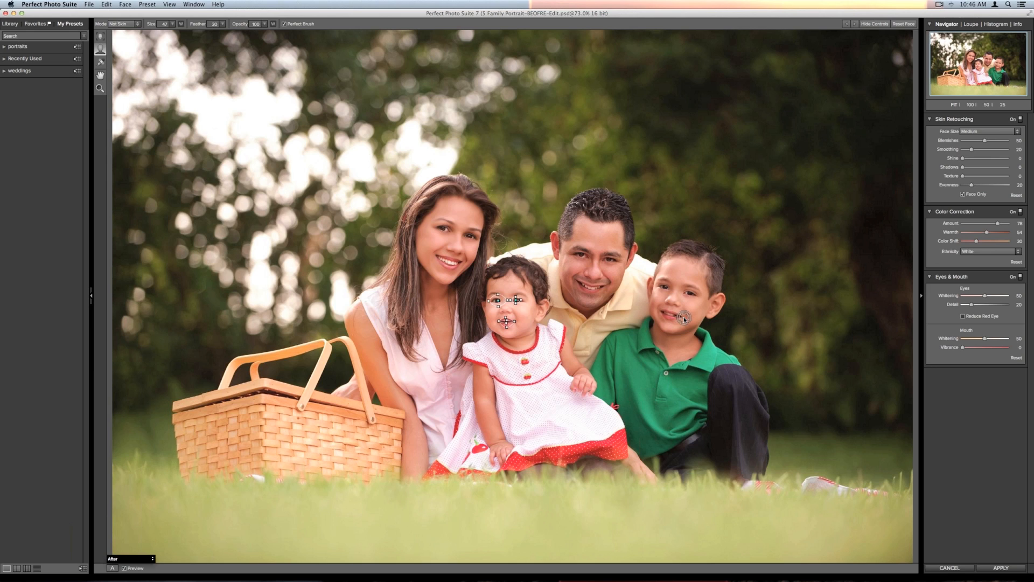
pyautogui.click(944, 568)
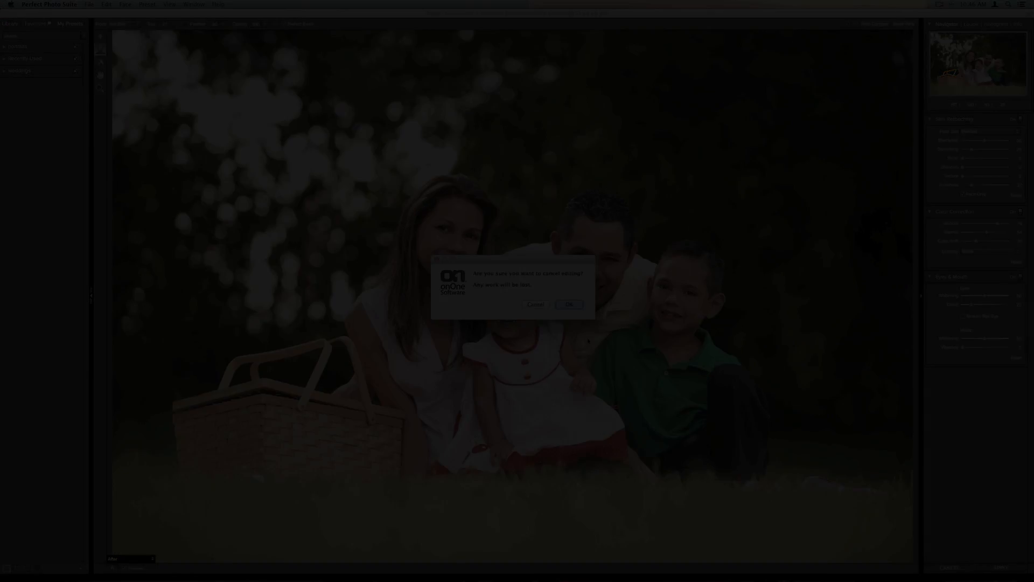